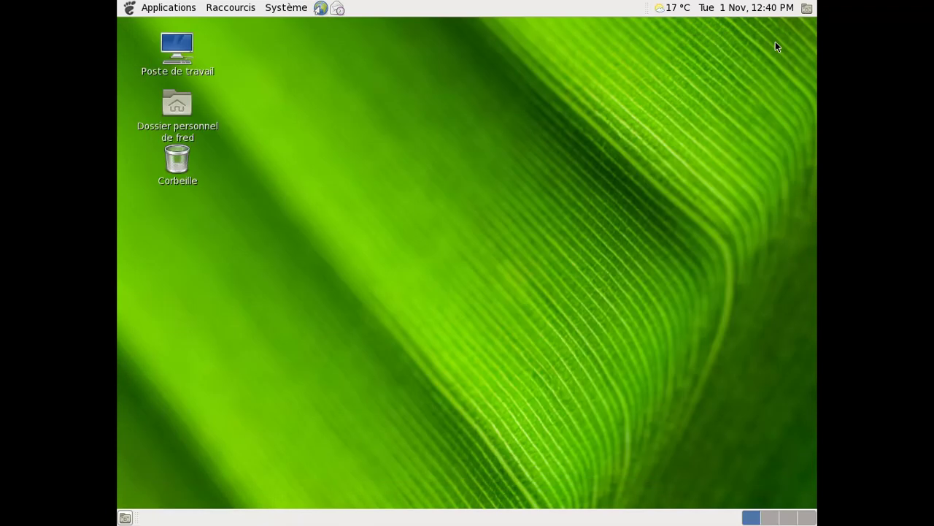
- Launch LibreOffice 3.4 from Bureautique and start a new Texte document
left_click(131, 9)
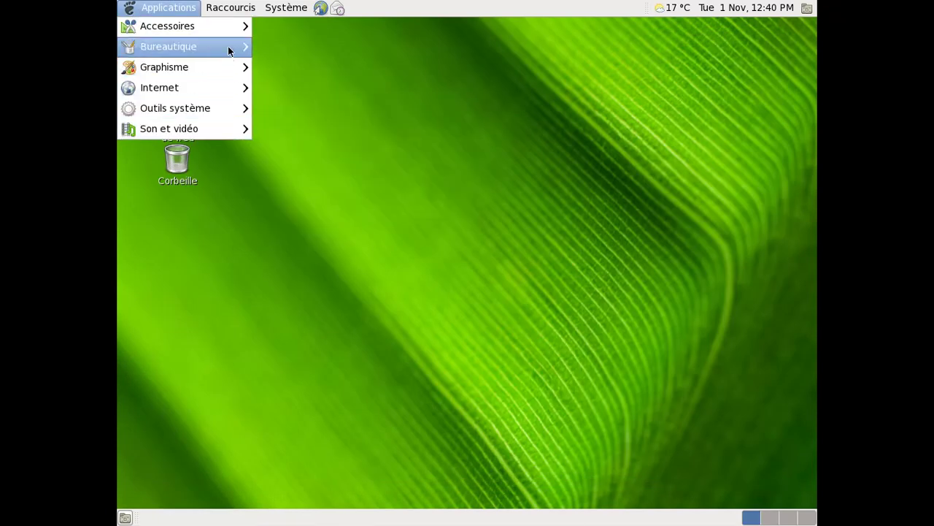
mouse_move(228, 46)
left_click(376, 65)
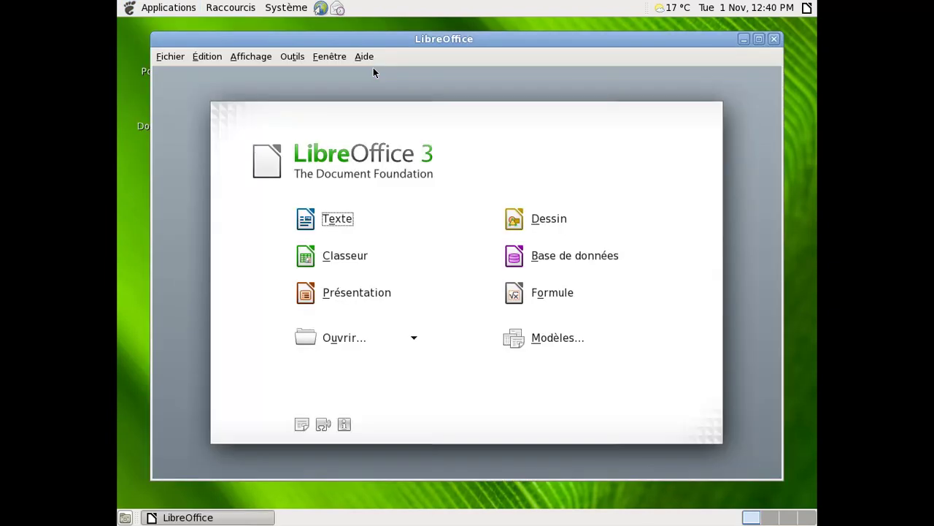
left_click(334, 218)
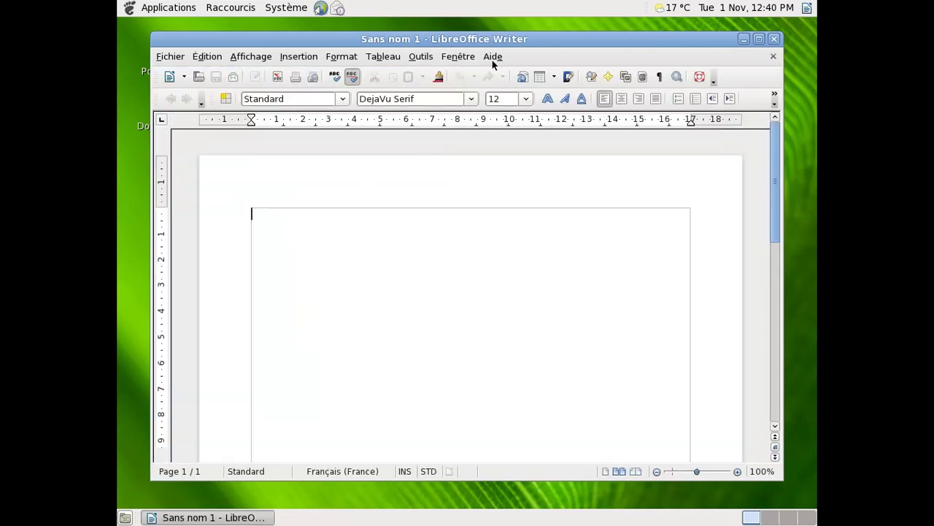
- Check the LibreOffice version in Aide > À propos, then dismiss it
left_click(493, 62)
left_click(501, 134)
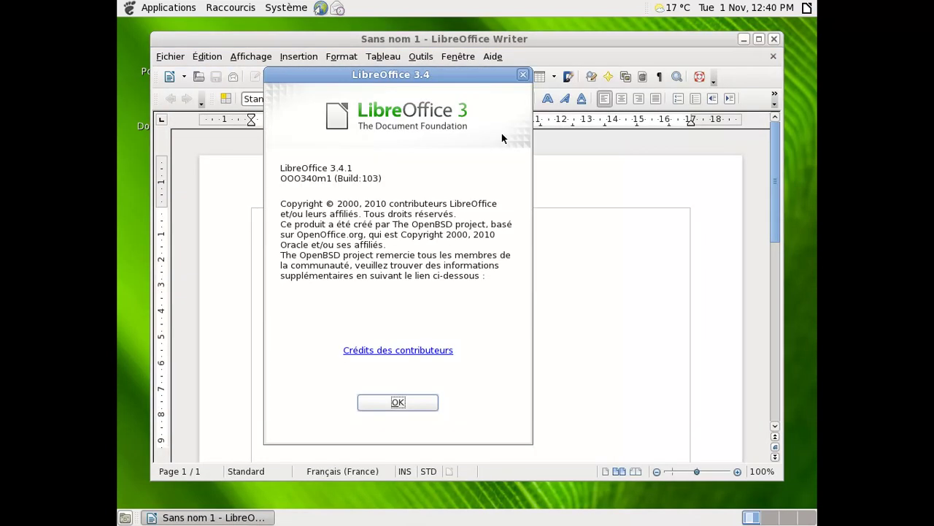
left_click_drag(436, 75, 690, 76)
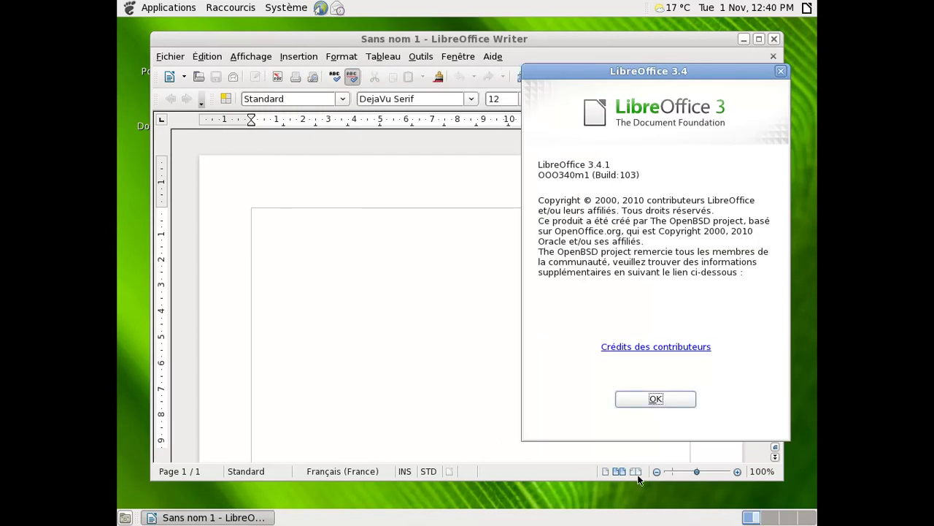
left_click(641, 400)
- Type "Sympa d'avoir LibreOffice en français sous OpenBSD 5.0:)" into the document
type("Sympa d'acv")
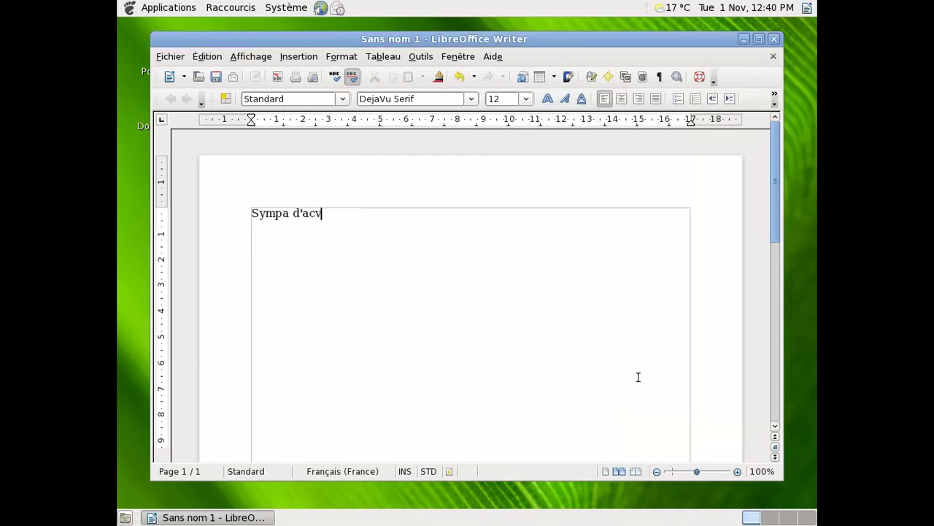
type("oir LibreOffice en Fran")
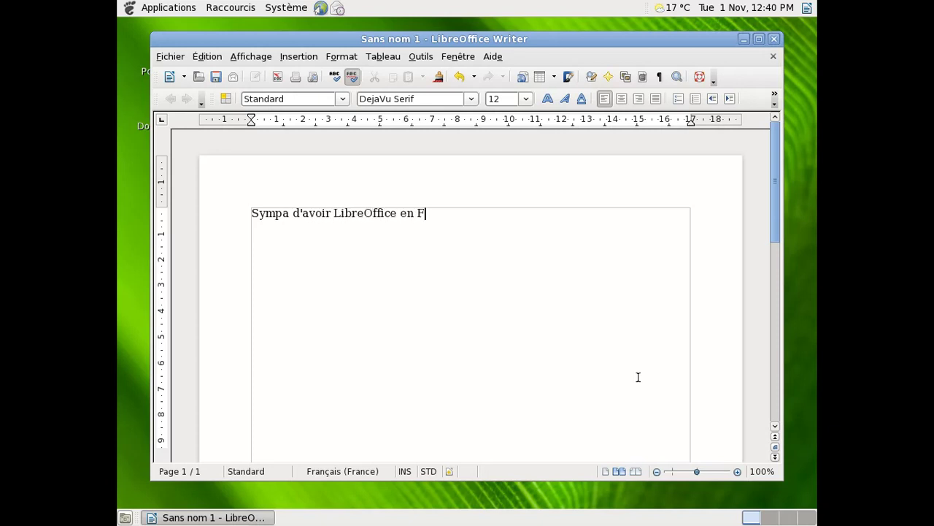
key("BackSpace")
key("BackSpace")
key("BackSpace")
type("français sous Open")
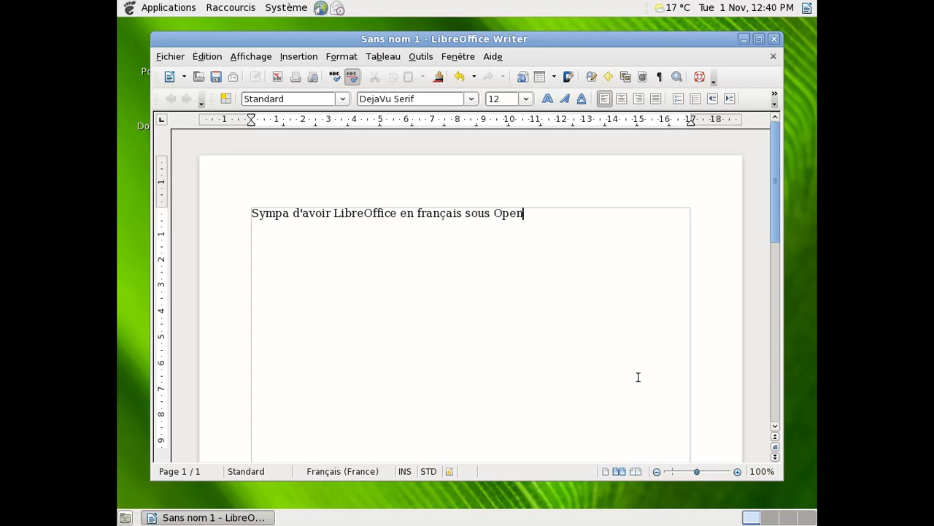
type("BSD 5,0")
type(".02")
- Save the document as Sans nom 1 in Documents
left_click(172, 59)
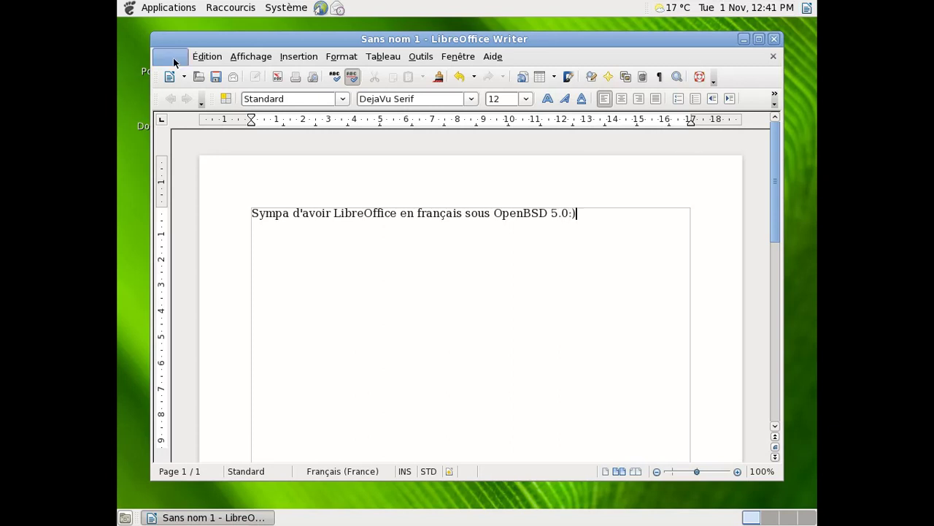
left_click(172, 58)
left_click(211, 76)
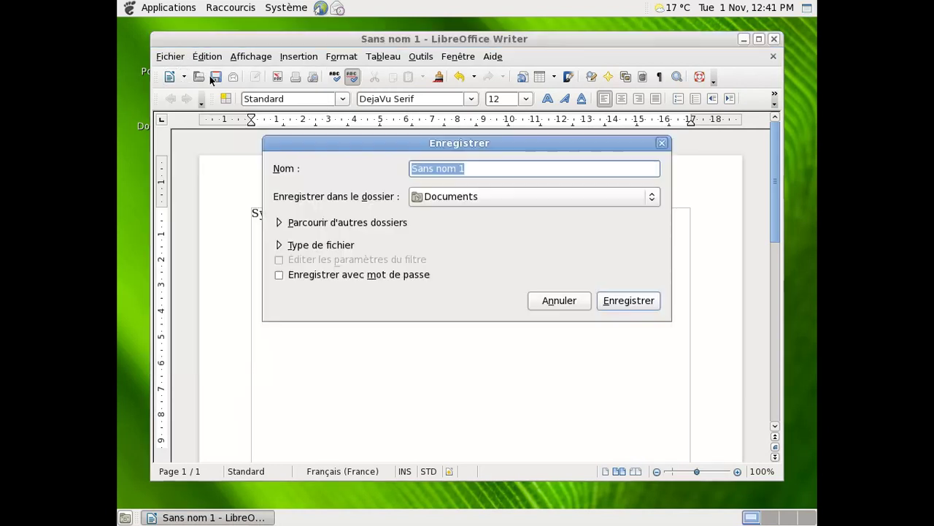
left_click(627, 305)
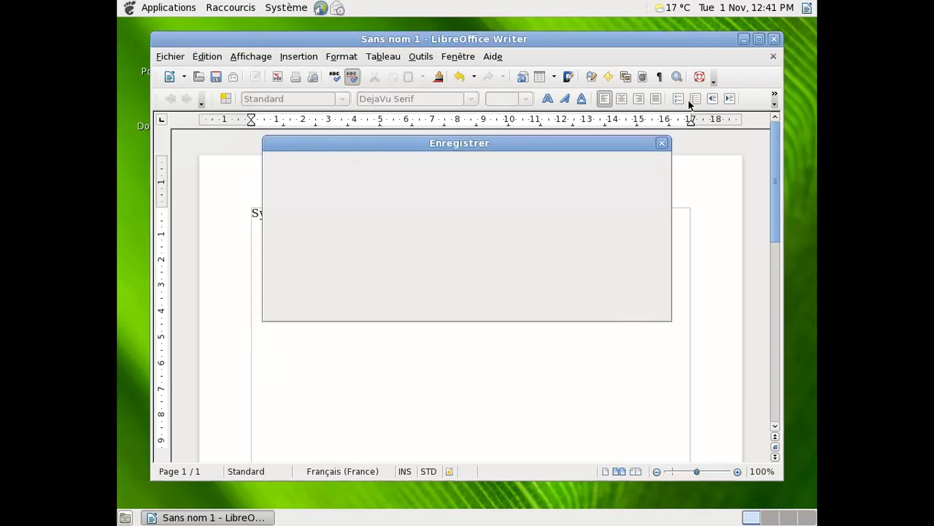
left_click(774, 43)
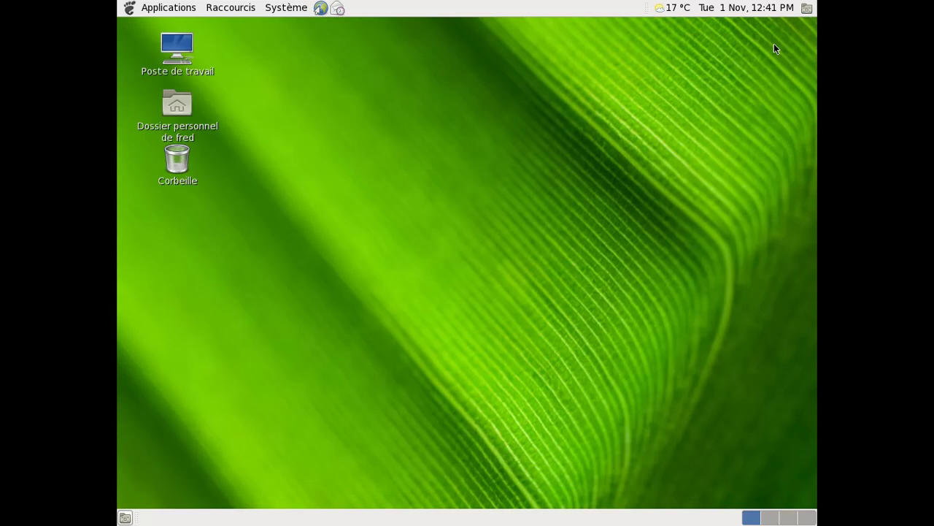
left_click(162, 11)
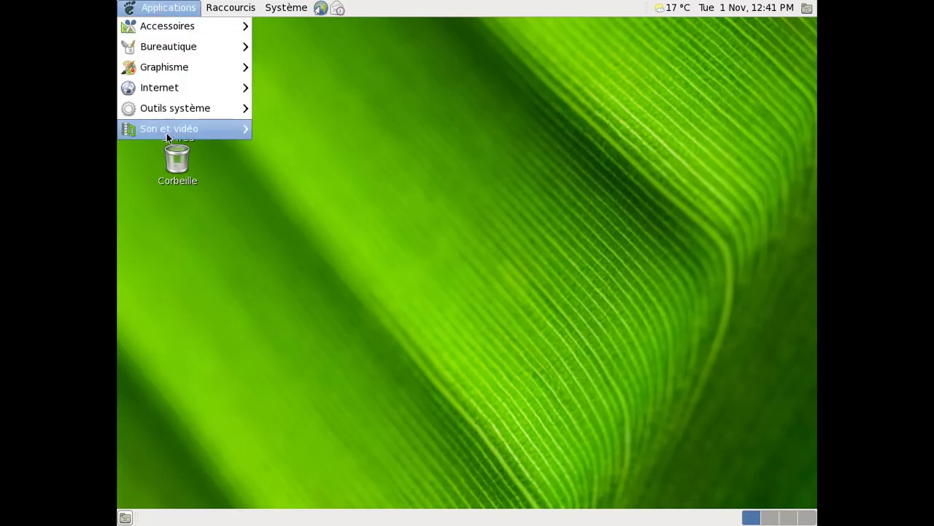
mouse_move(181, 129)
left_click(296, 251)
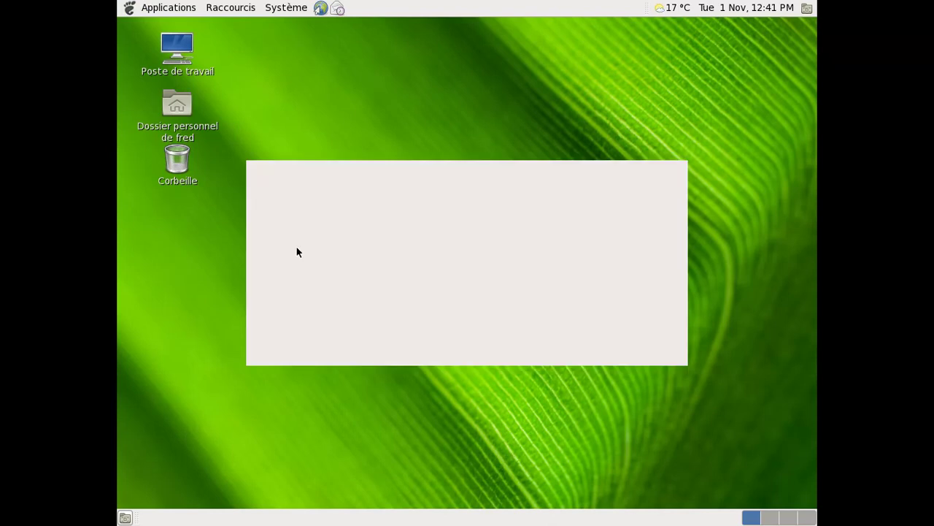
left_click(610, 348)
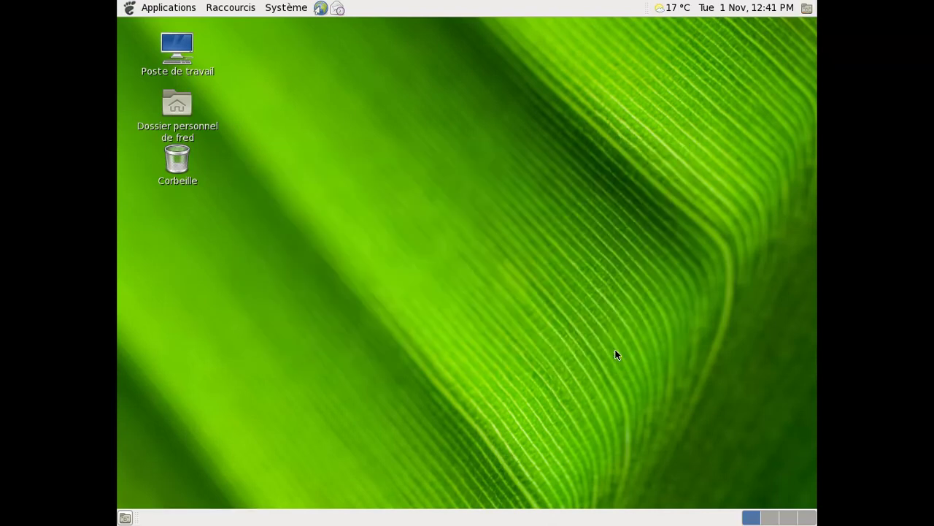
left_click(544, 268)
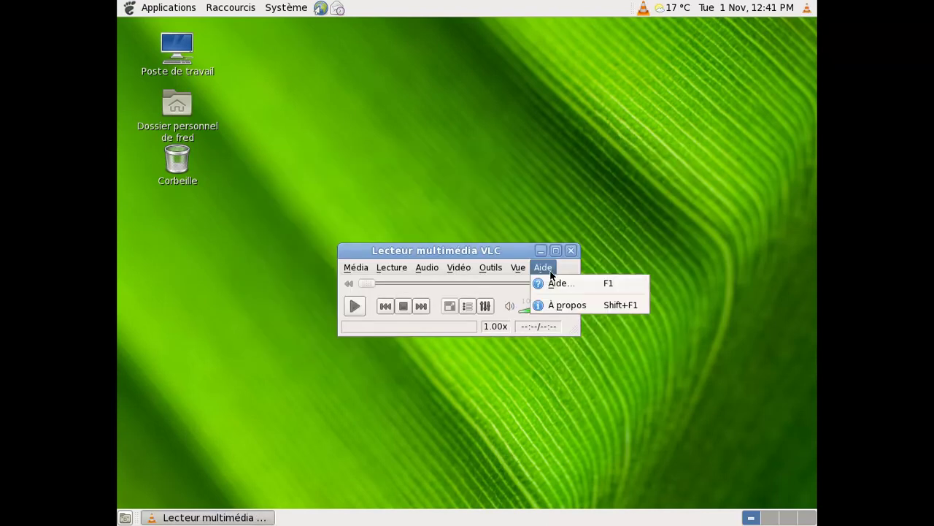
left_click(557, 303)
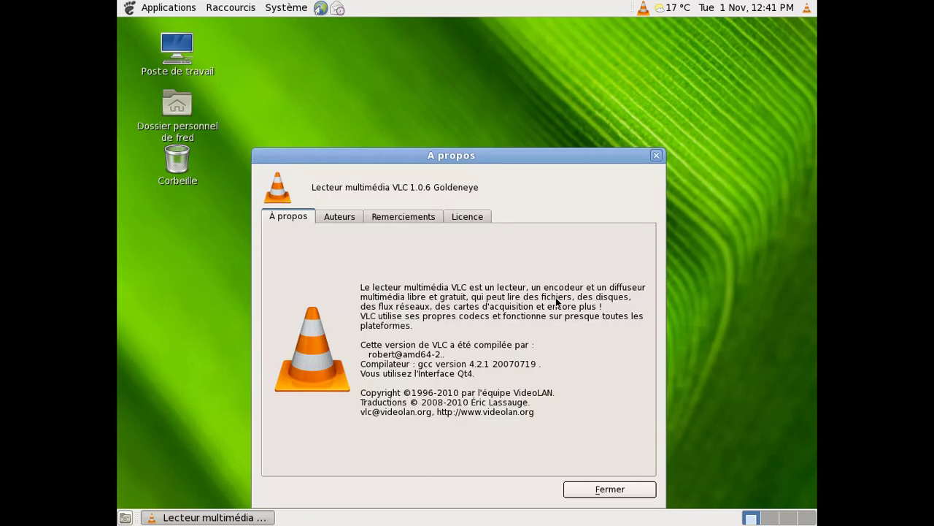
left_click(583, 493)
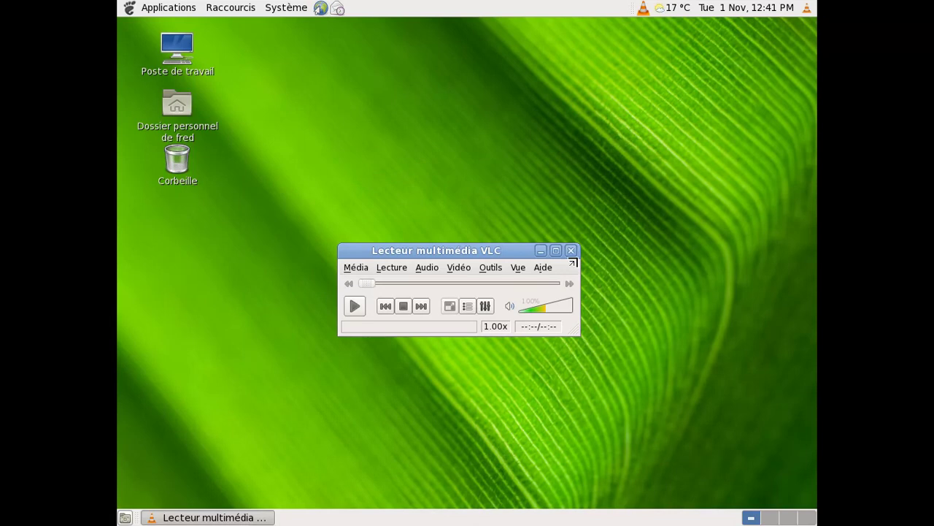
left_click(570, 251)
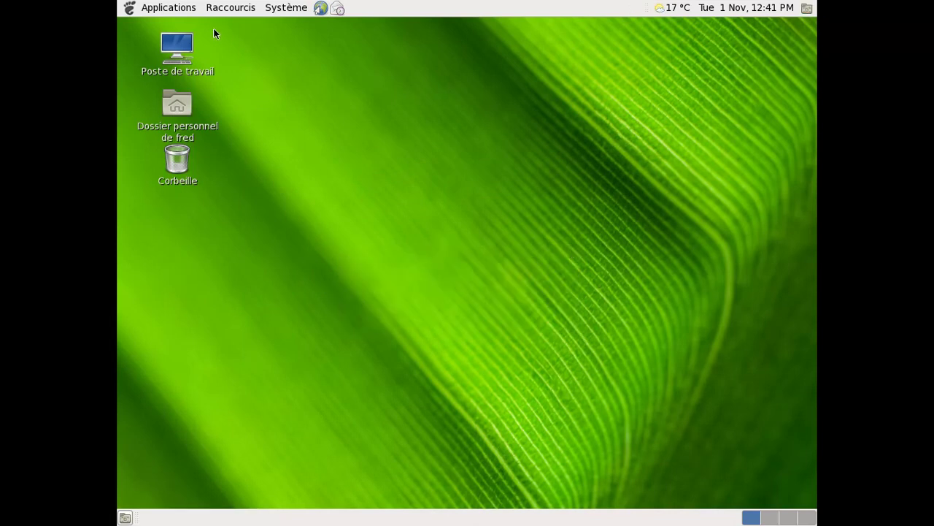
- Launch Firefox from the Applications menu and check its version in the About box
left_click(169, 7)
mouse_move(182, 52)
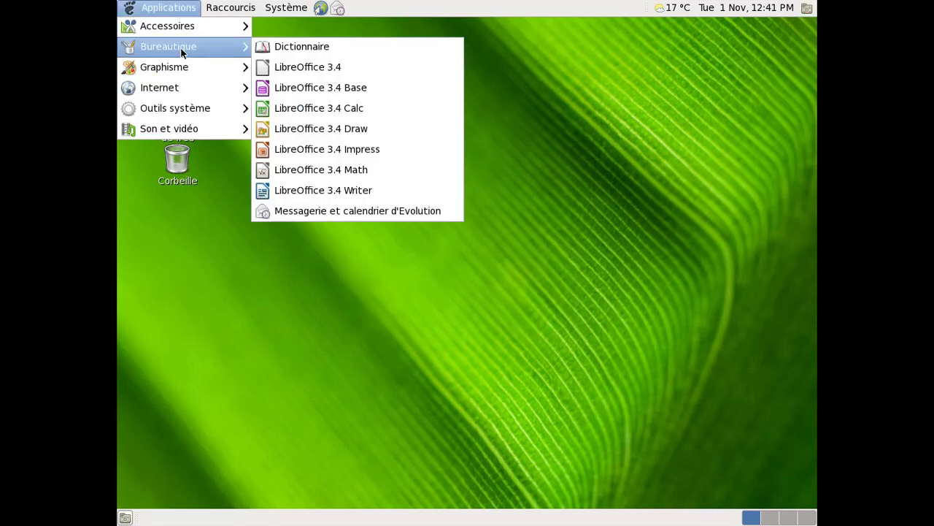
mouse_move(183, 86)
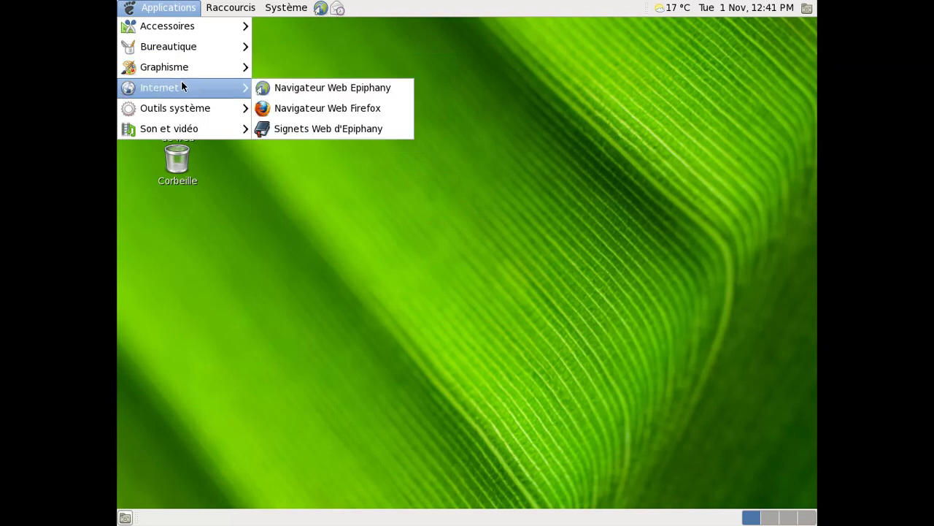
left_click(307, 107)
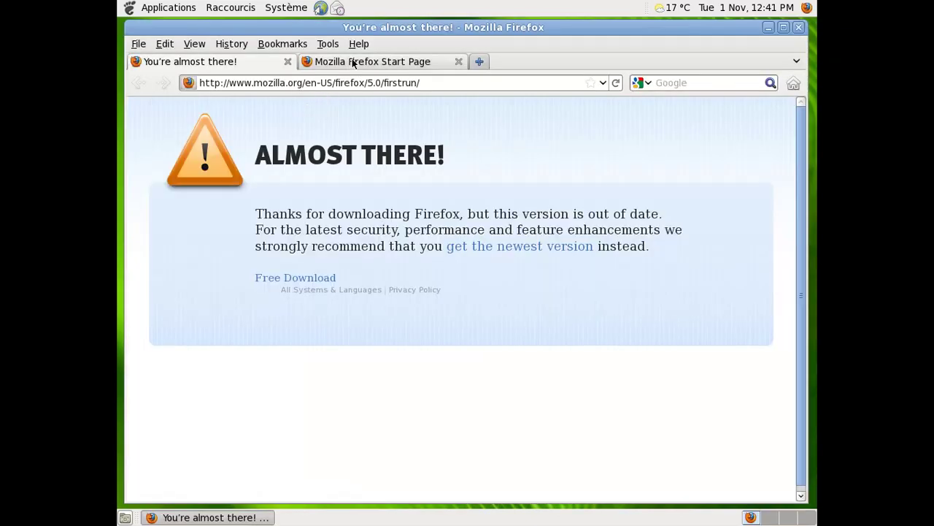
left_click(358, 43)
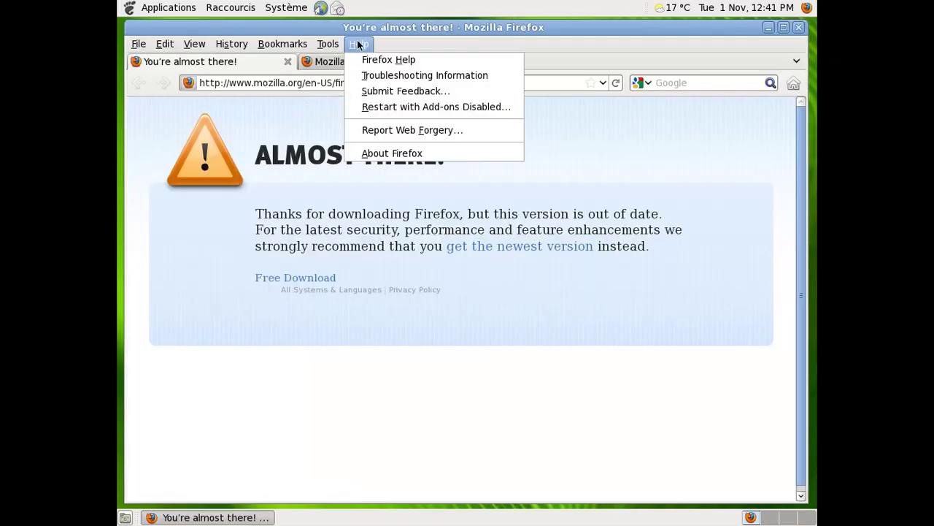
left_click(375, 153)
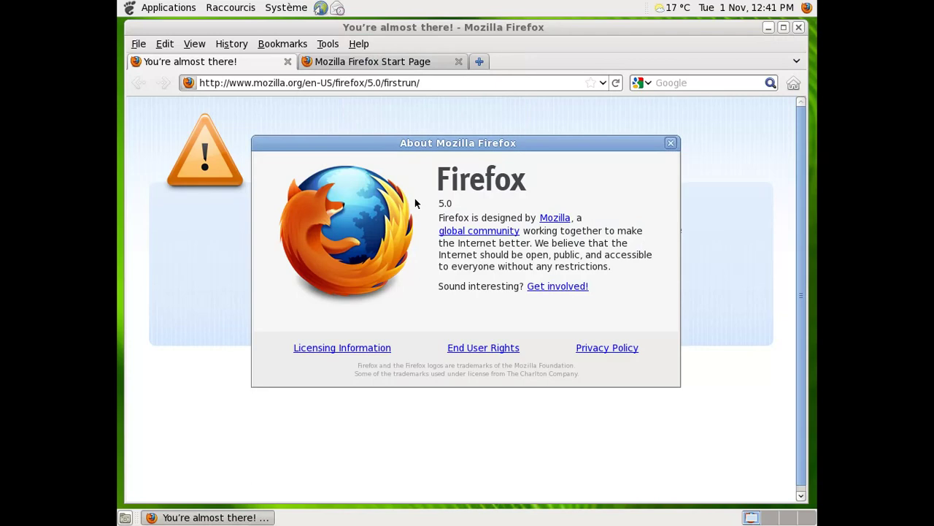
left_click(670, 143)
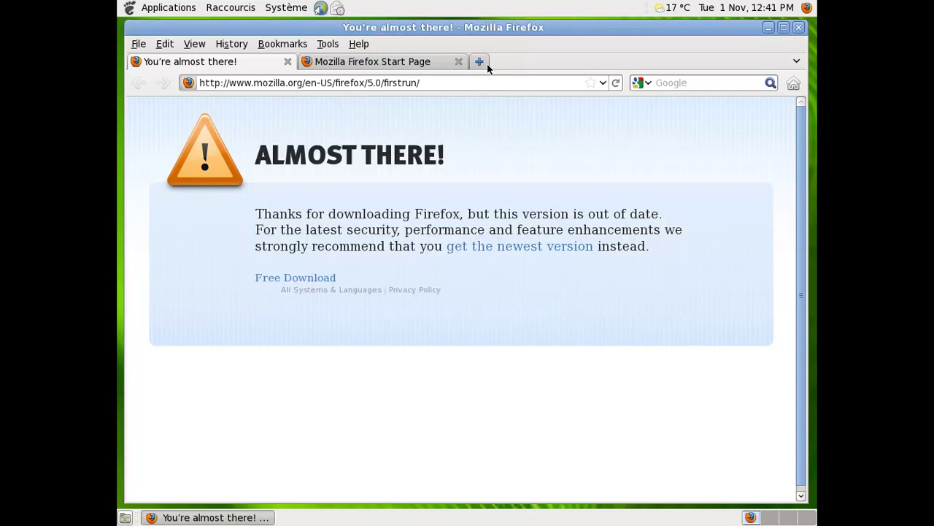
- Open about:config in a new tab and accept the advanced-preferences warning
left_click(481, 62)
type("about:config")
key("Return")
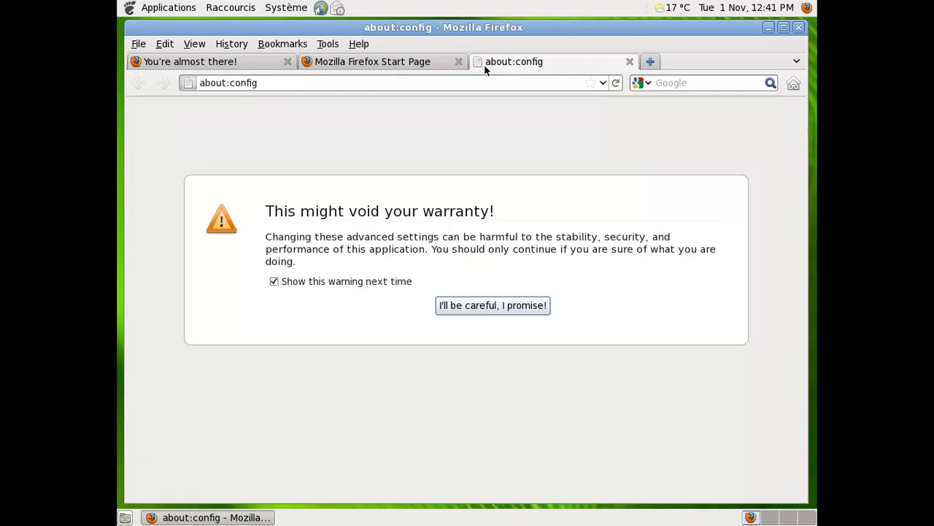
left_click(507, 305)
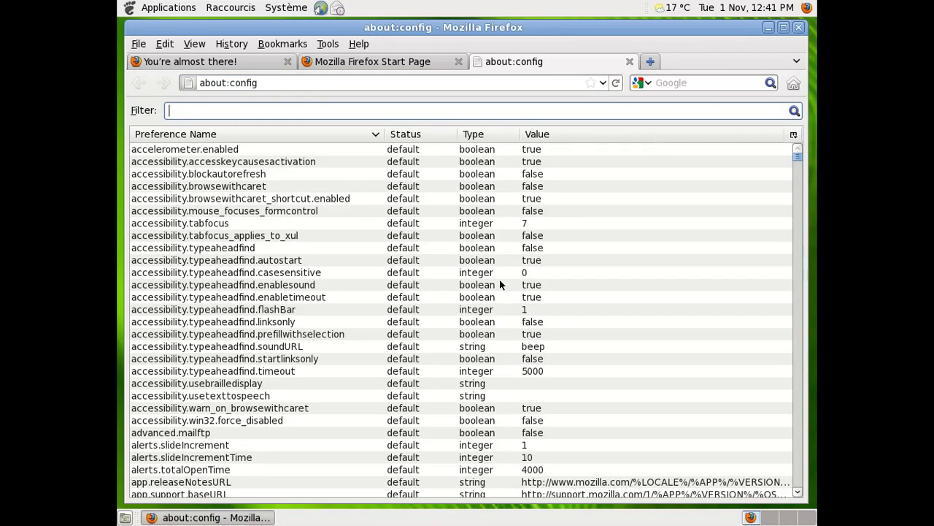
- Set general.useragent.locale to fr-FR, close the about:config tab, then close Firefox
type("useragent")
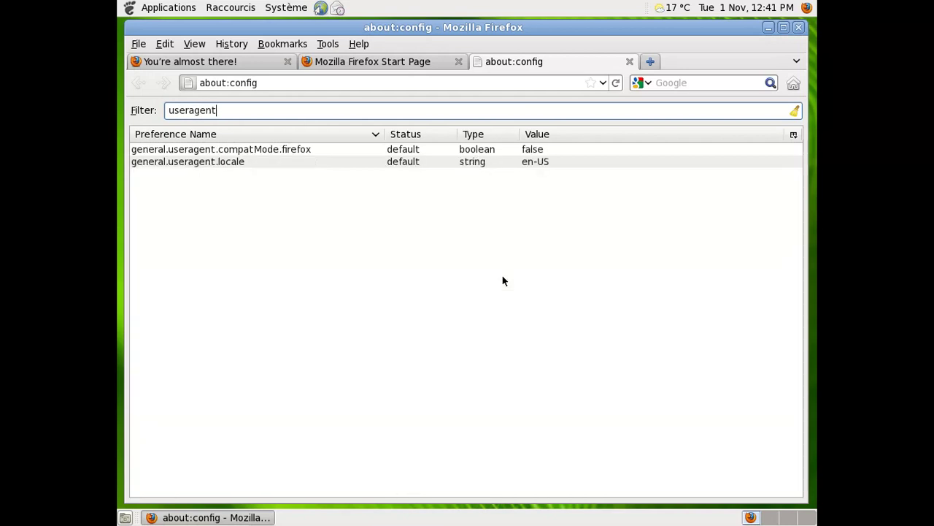
double_click(531, 161)
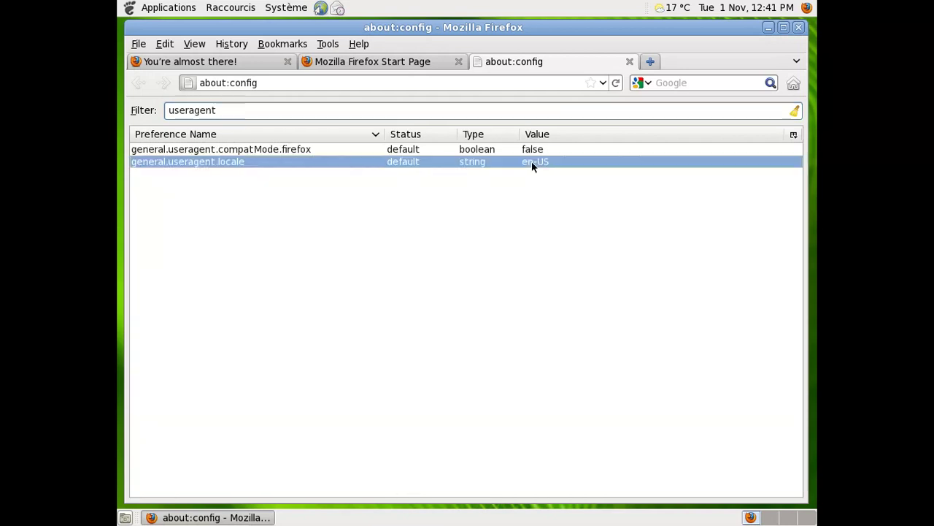
type("fr-FR")
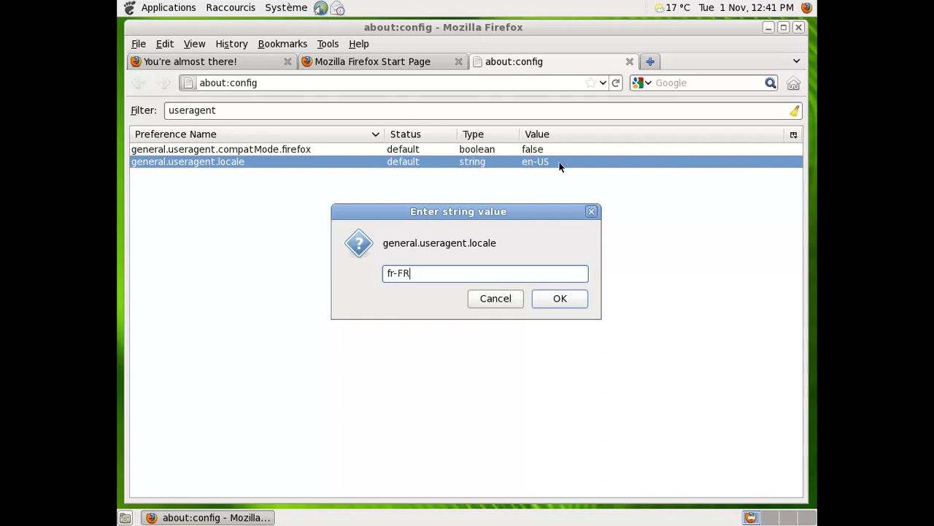
left_click(576, 298)
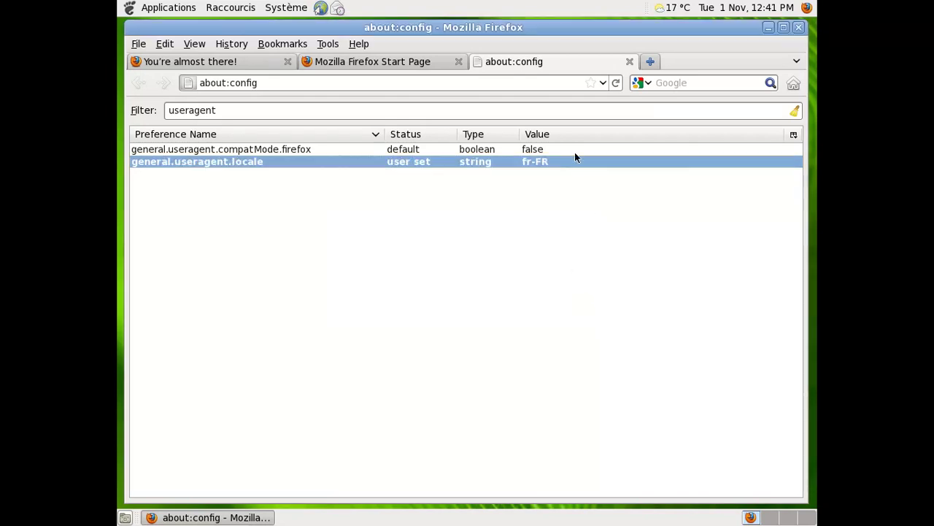
left_click(629, 60)
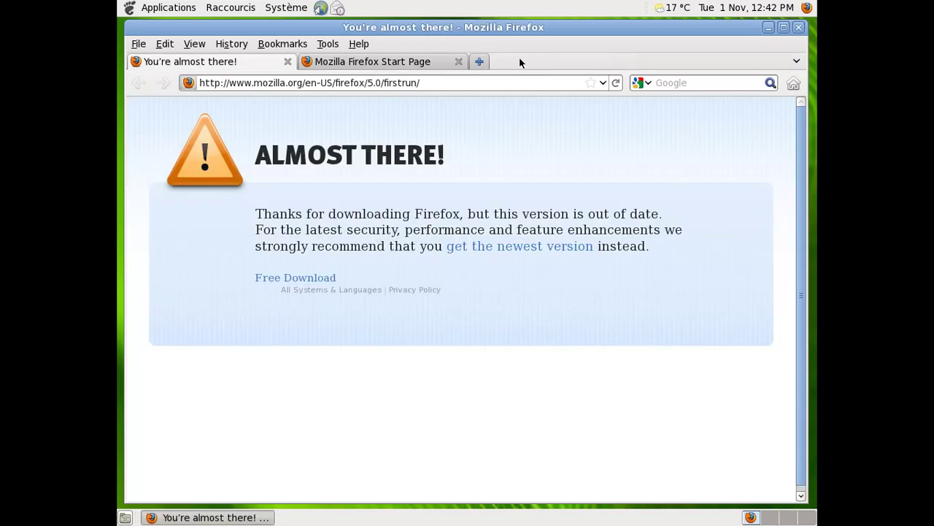
left_click(798, 28)
- Confirm closing both tabs and relaunch Firefox from Applications > Internet
left_click(596, 298)
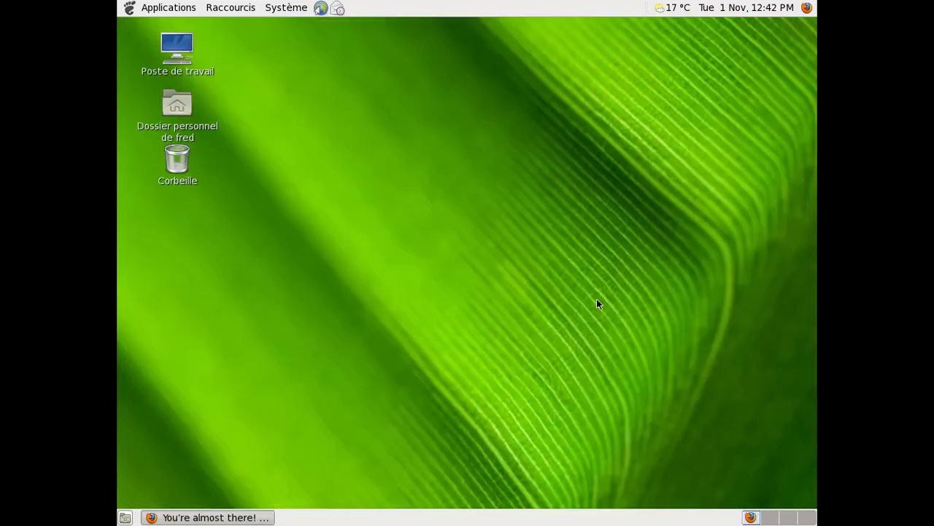
left_click(169, 7)
mouse_move(177, 85)
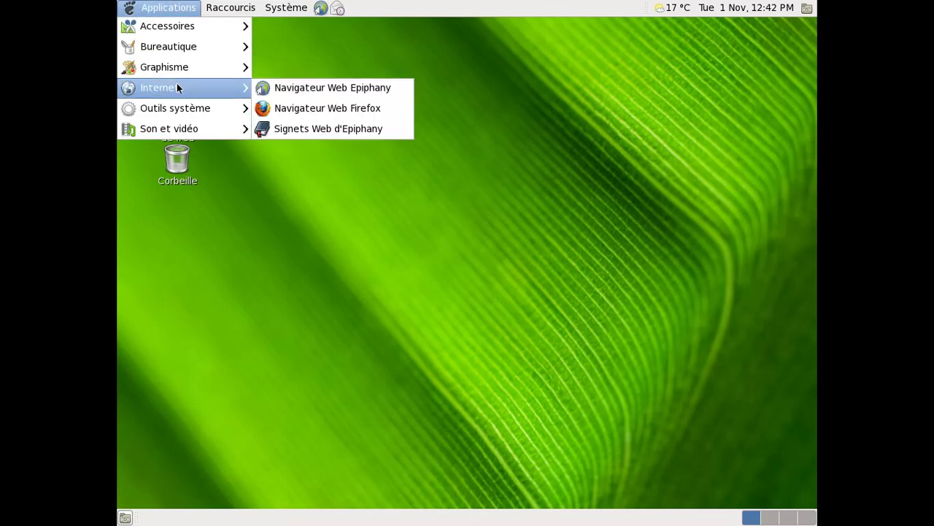
left_click(367, 107)
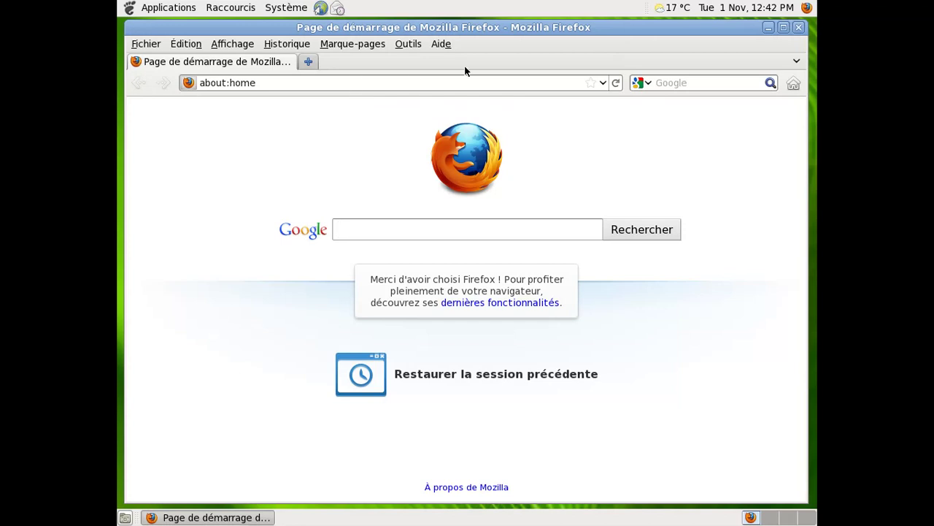
- Hide the Barre de menus and confirm Firefox 5.0 in À propos de Firefox
right_click(480, 45)
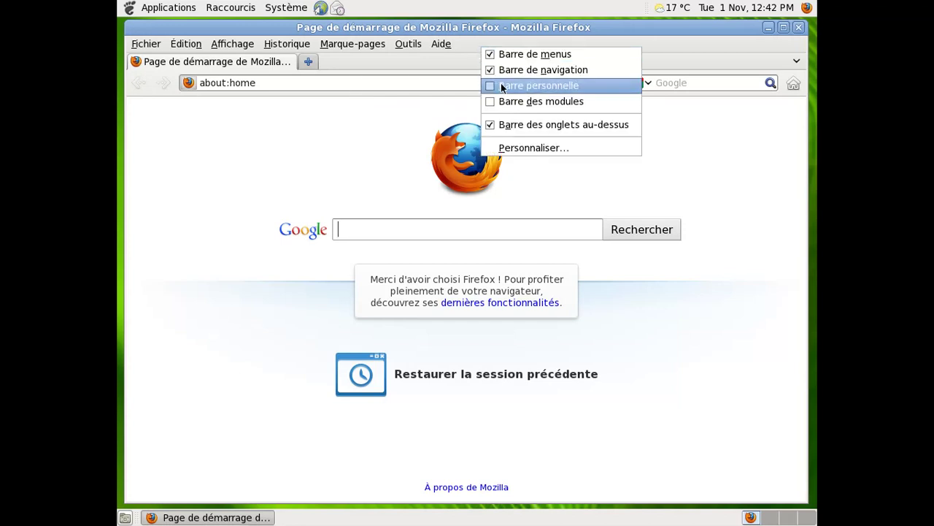
left_click(502, 54)
left_click(136, 43)
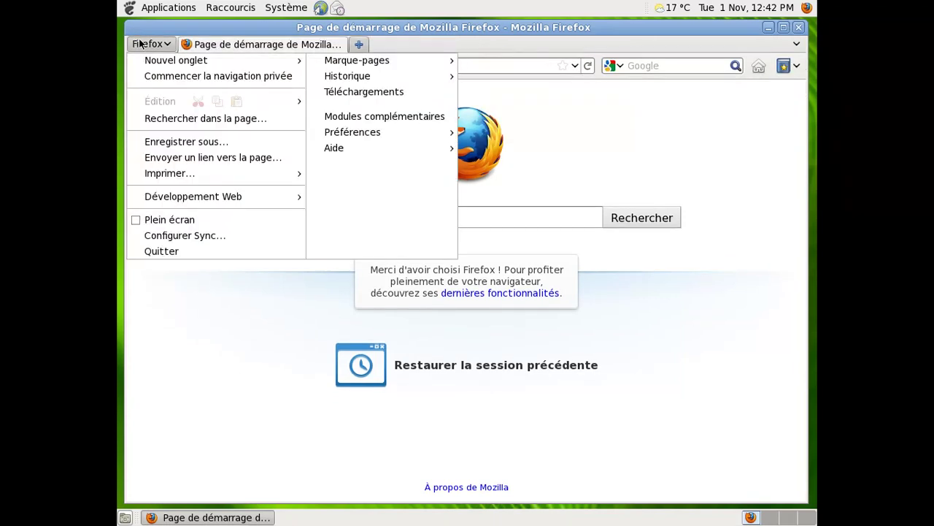
mouse_move(432, 147)
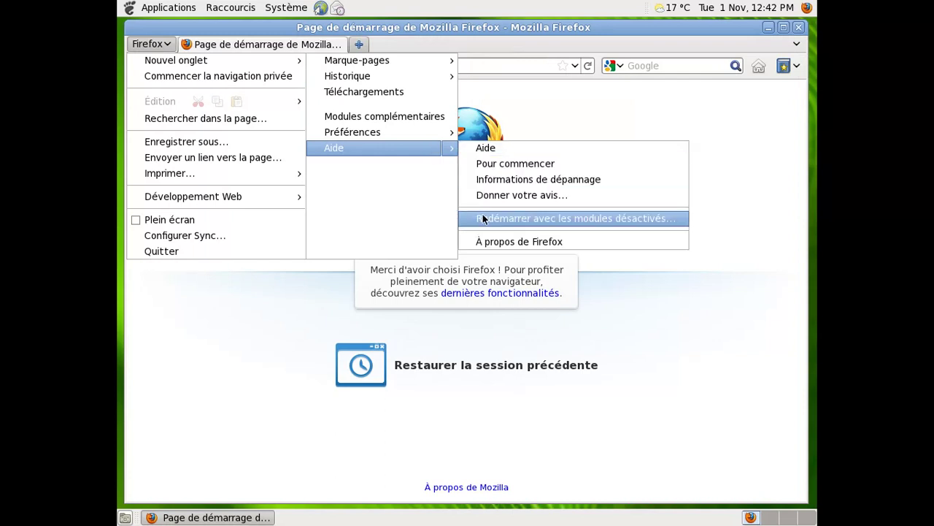
left_click(488, 243)
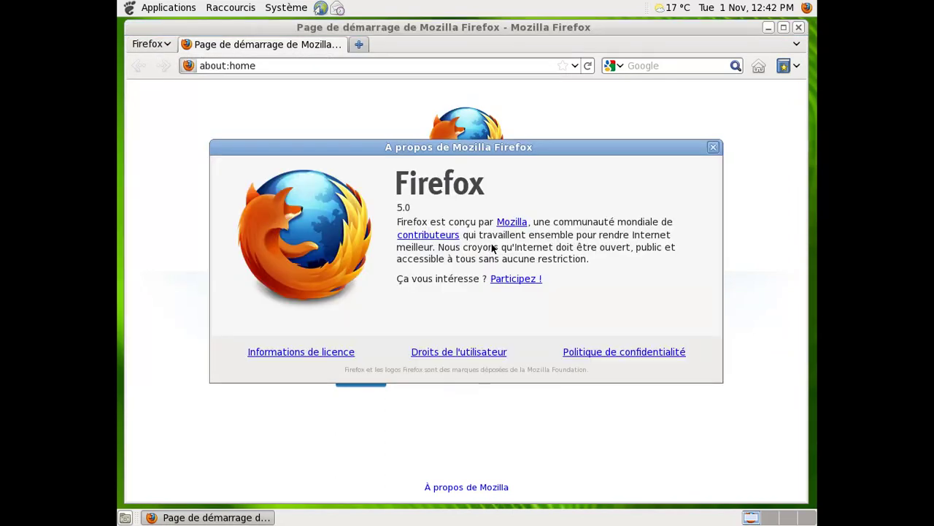
left_click(713, 147)
left_click(350, 66)
- Change the address to about:plugins to list the installed plugins
key("BackSpace")
key("BackSpace")
key("BackSpace")
key("BackSpace")
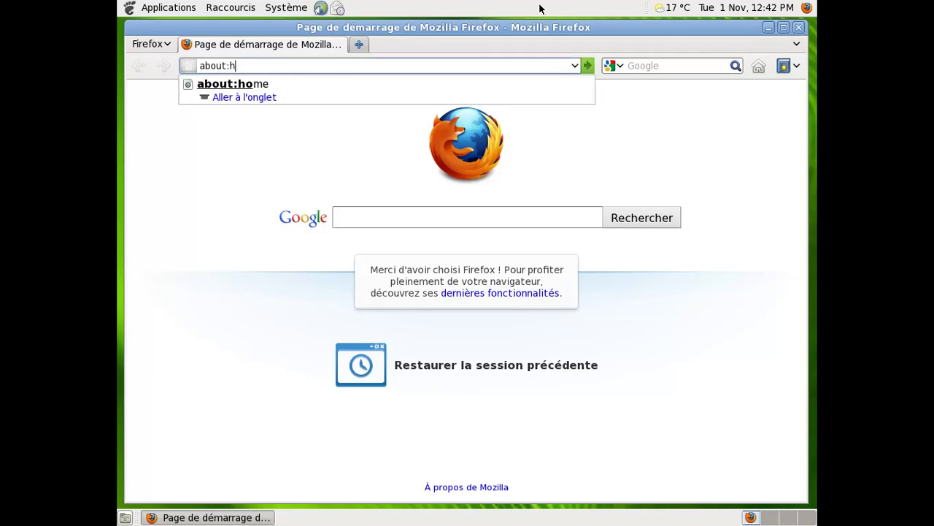
type("plugins")
key("Return")
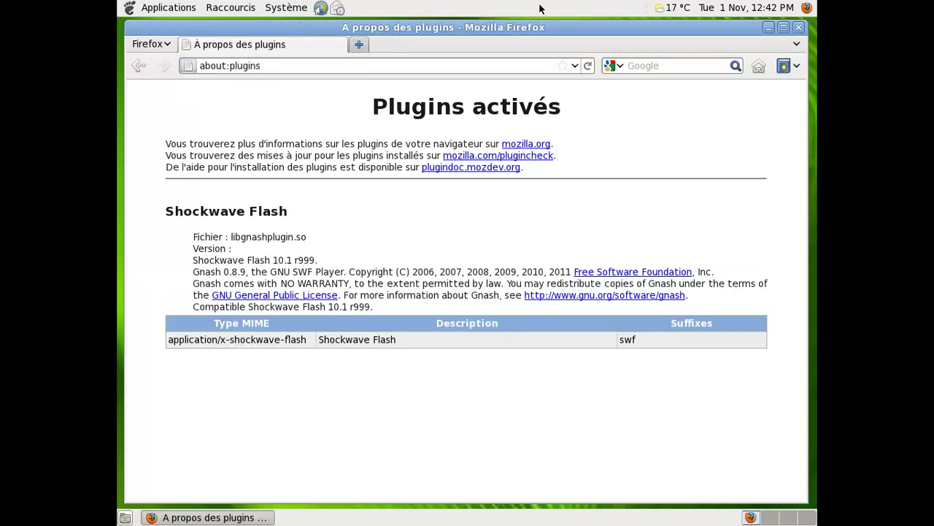
- In a new tab, go to fr.youtube.com and search for openbsd
key("ctrl+t")
type("fr.yout")
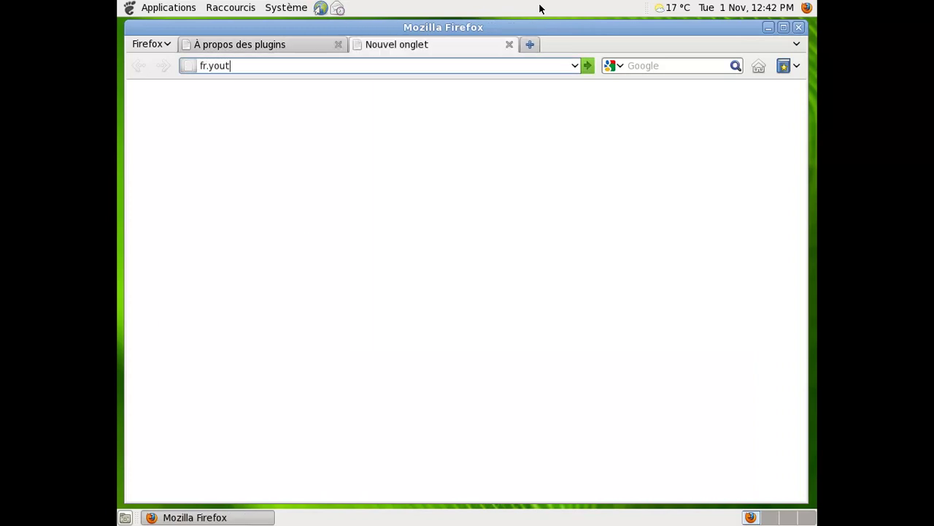
type("ube.com")
key("Return")
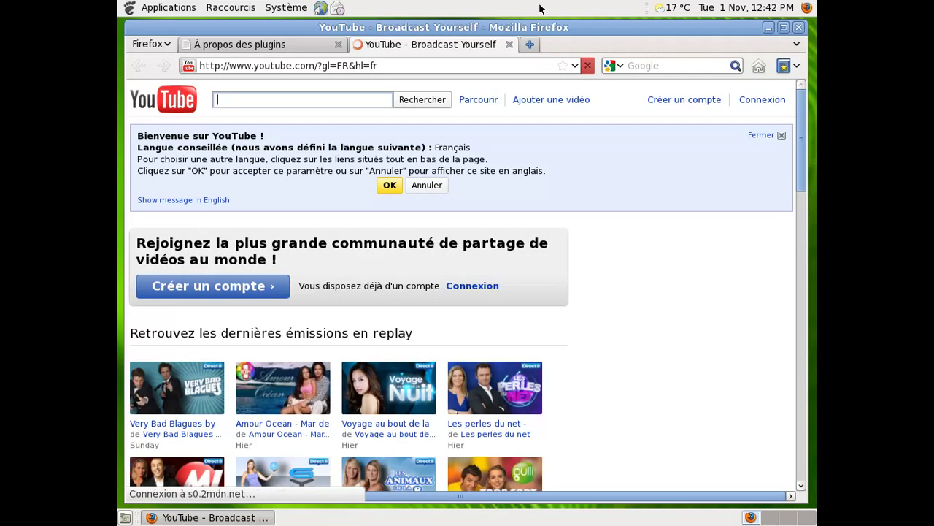
type("openbsd")
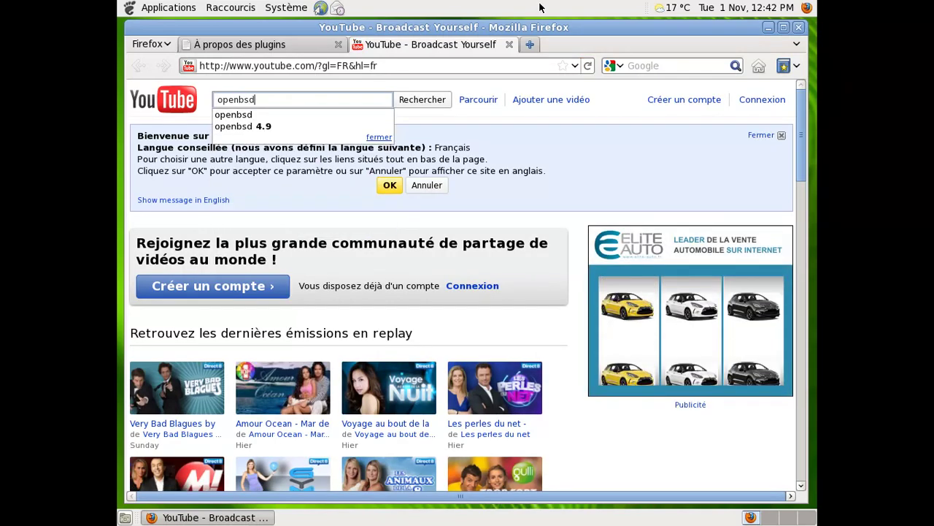
key("Return")
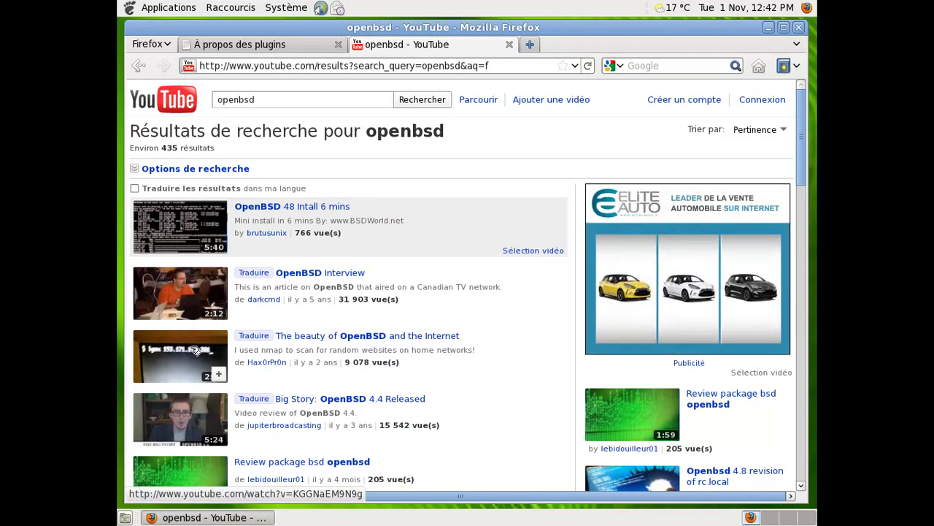
- Play 'OpenBSD 48 Intall 6 mins', view Gnash's About info, then play 'OpenBSD - How cool kids send mail'
left_click(194, 215)
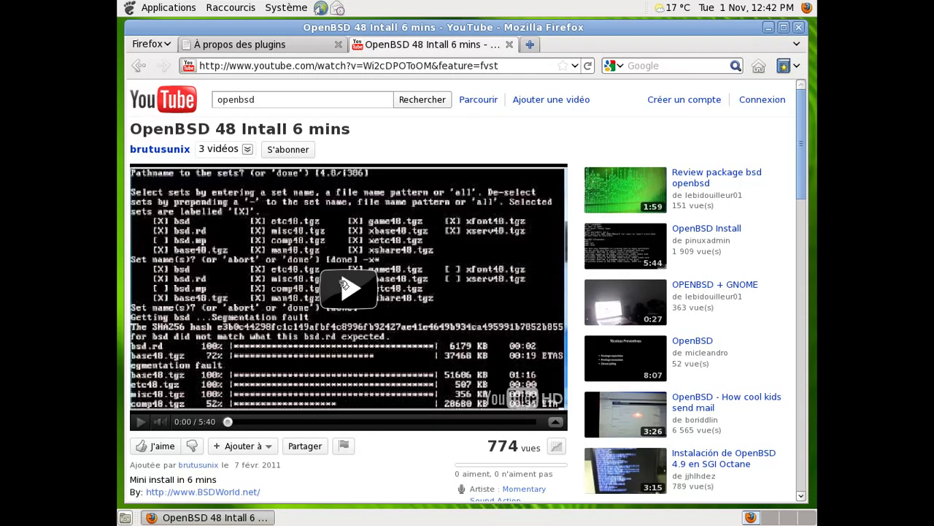
left_click(344, 286)
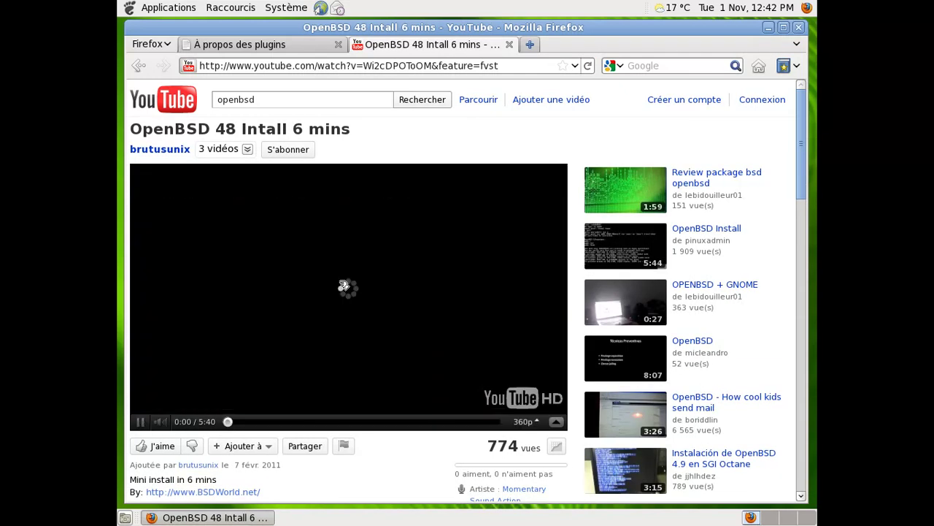
right_click(467, 239)
mouse_move(507, 310)
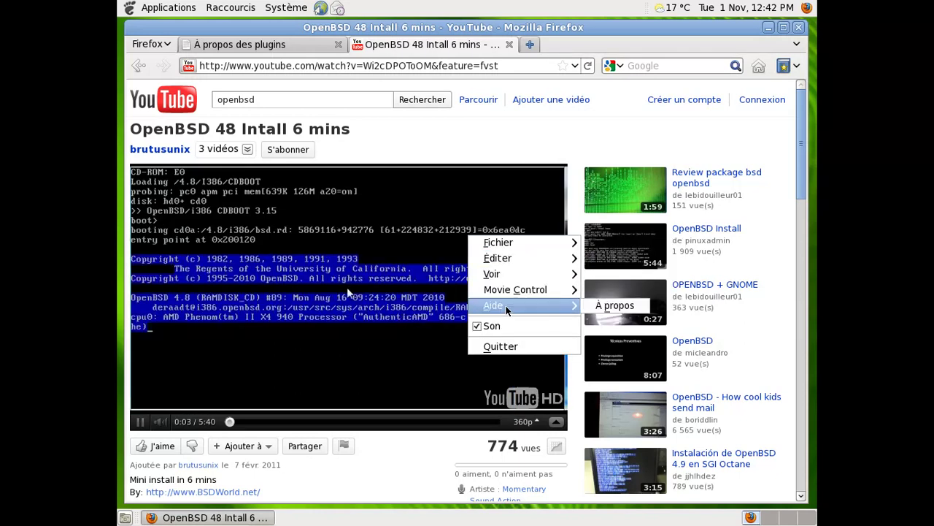
left_click(614, 305)
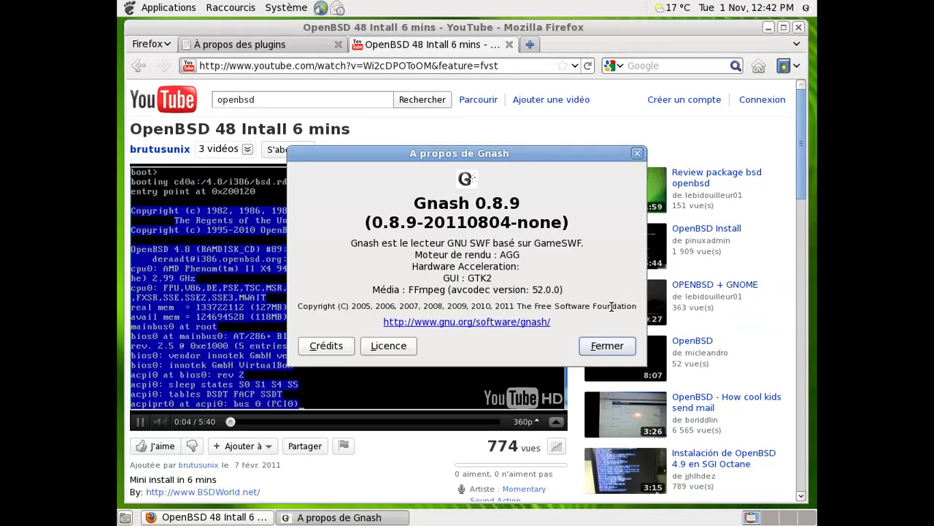
left_click_drag(517, 167, 564, 173)
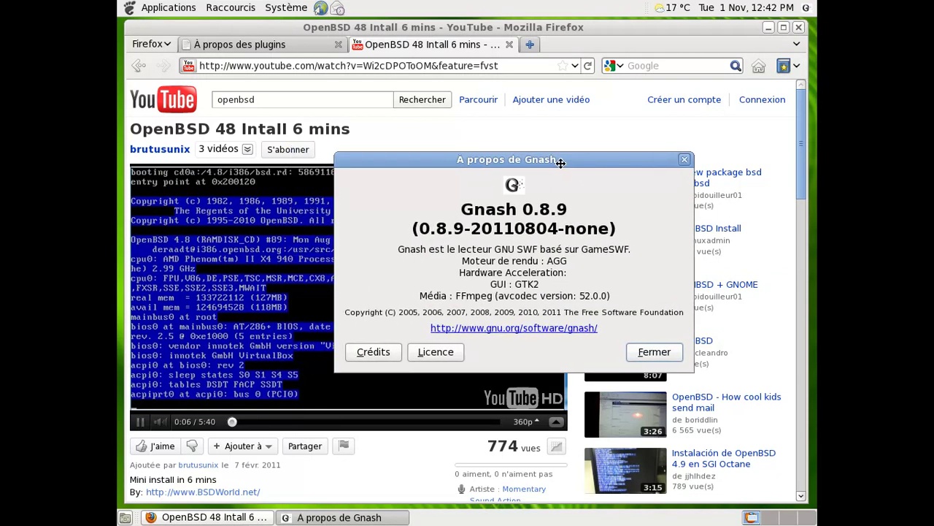
left_click(652, 352)
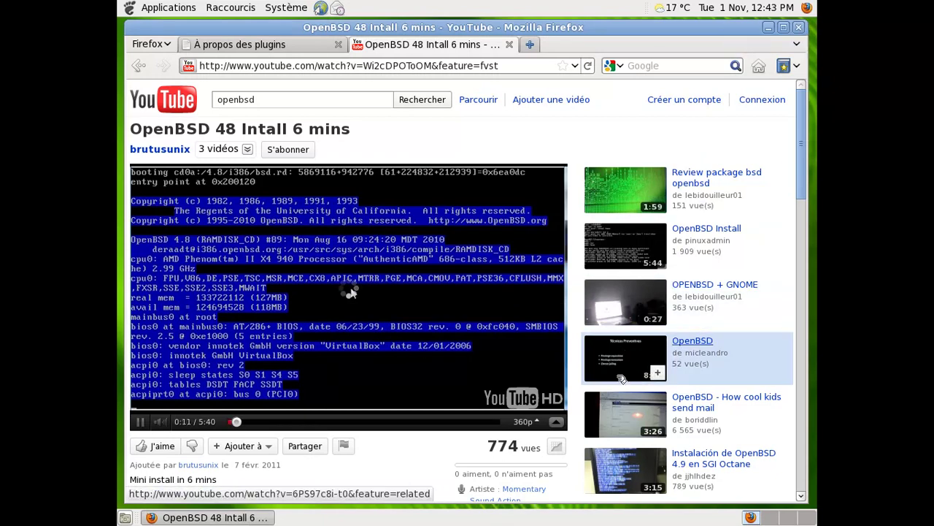
left_click(627, 407)
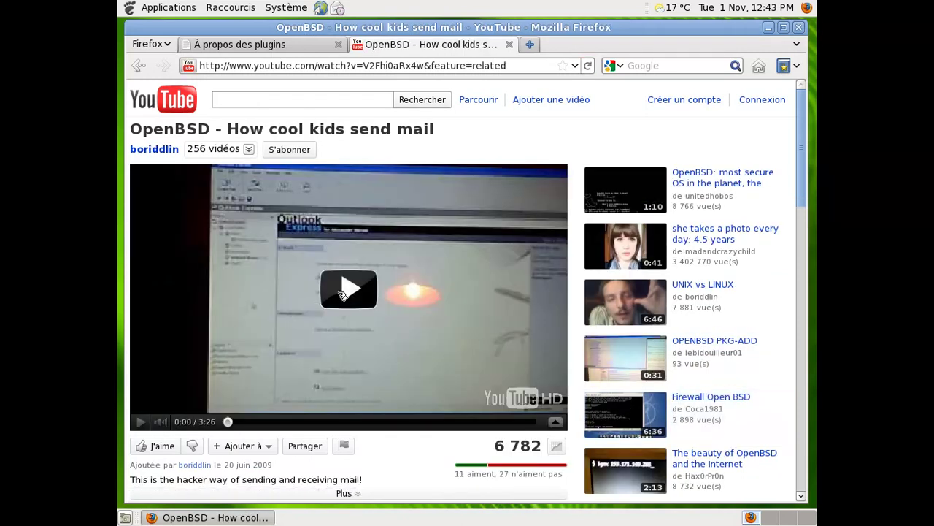
left_click(343, 295)
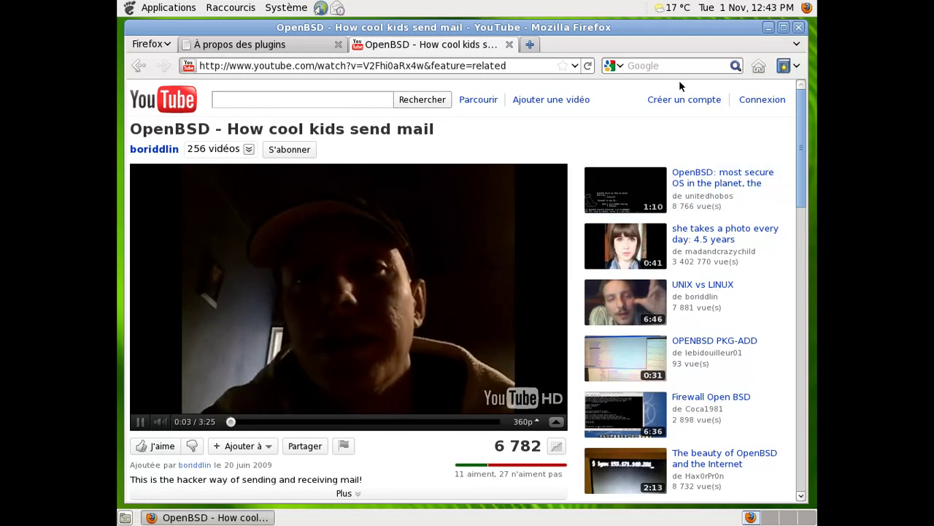
- Close the YouTube tab, view about:buildconfig in a new tab, then quit Firefox closing both tabs
left_click(510, 45)
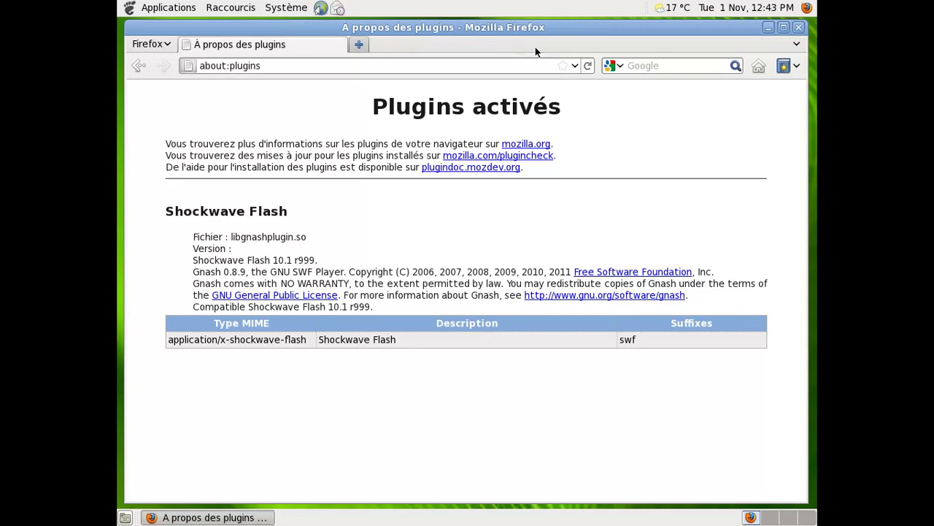
left_click(360, 43)
type("about:bui")
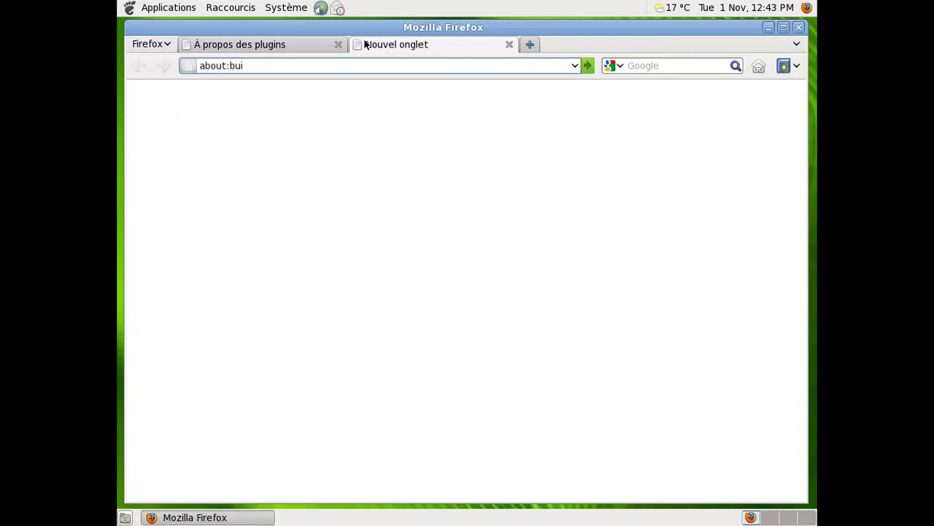
type("ldconfig")
key("Return")
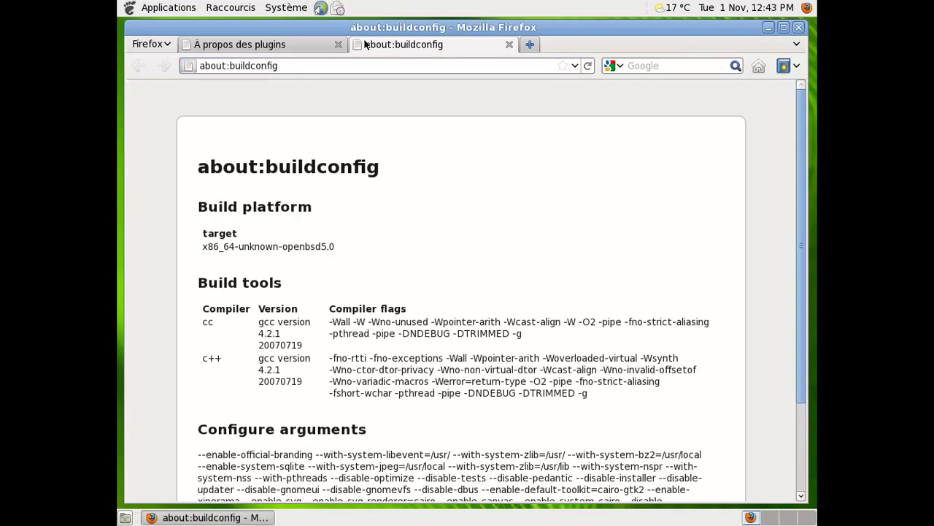
scroll(775, 275, "down", 3)
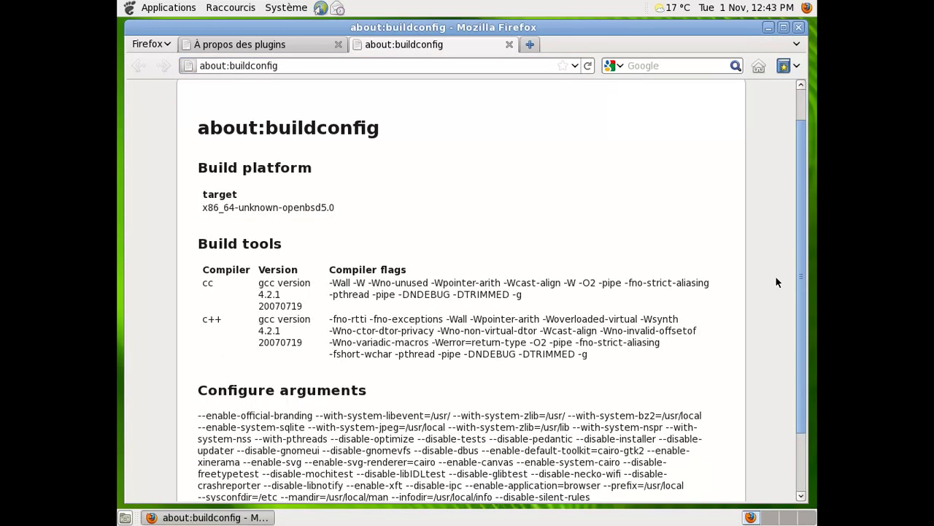
scroll(775, 273, "up", 1)
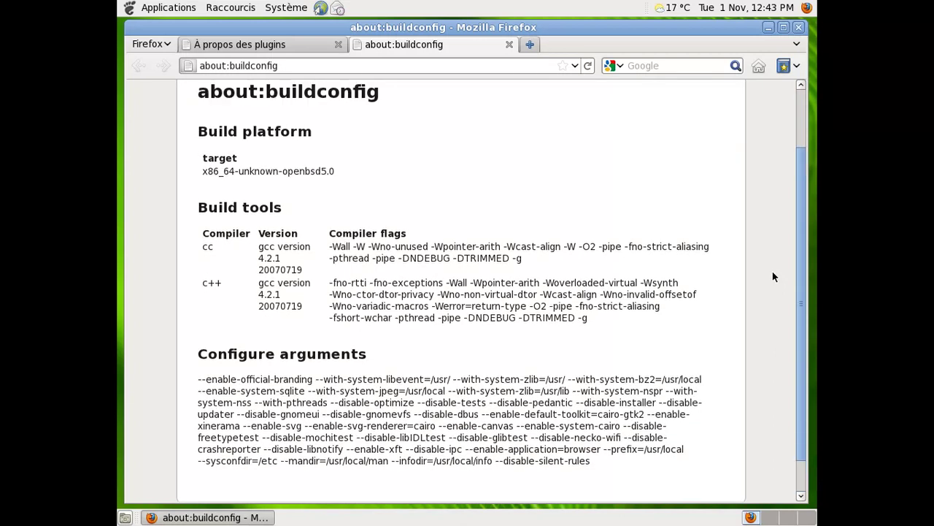
left_click(798, 29)
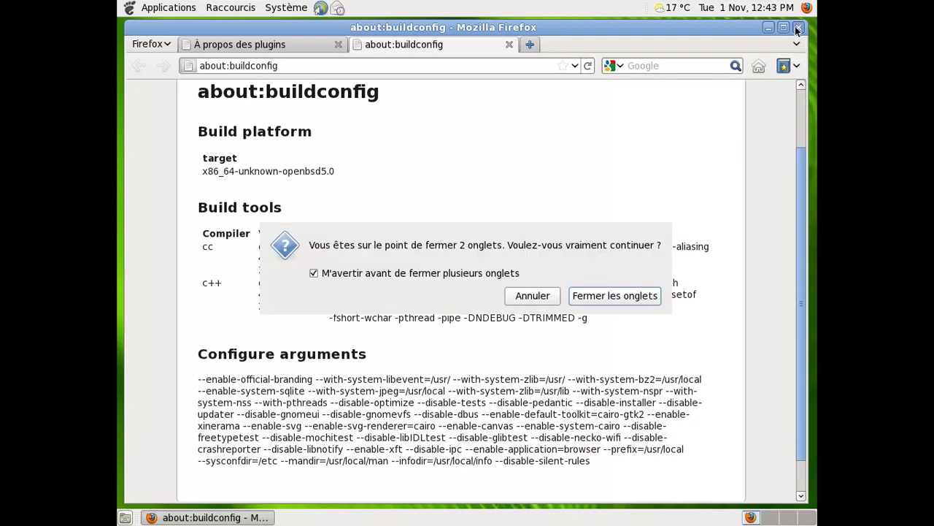
left_click(609, 293)
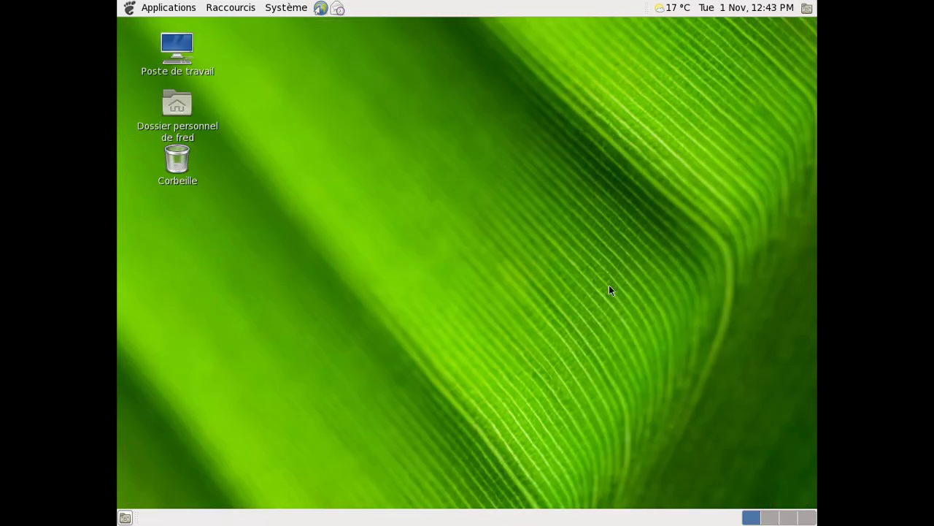
- Glance at the panel calendar, then show the Applications > Son et vidéo submenu
left_click(735, 9)
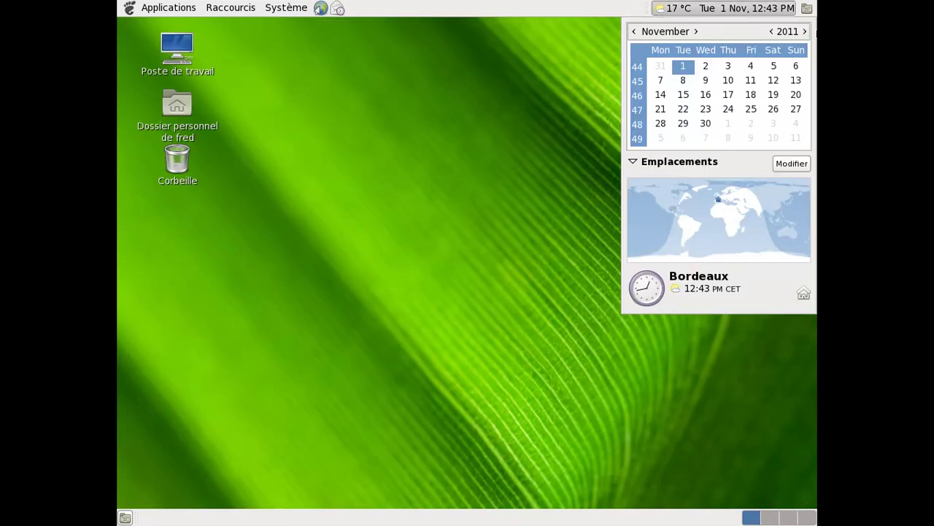
left_click(759, 8)
left_click(167, 8)
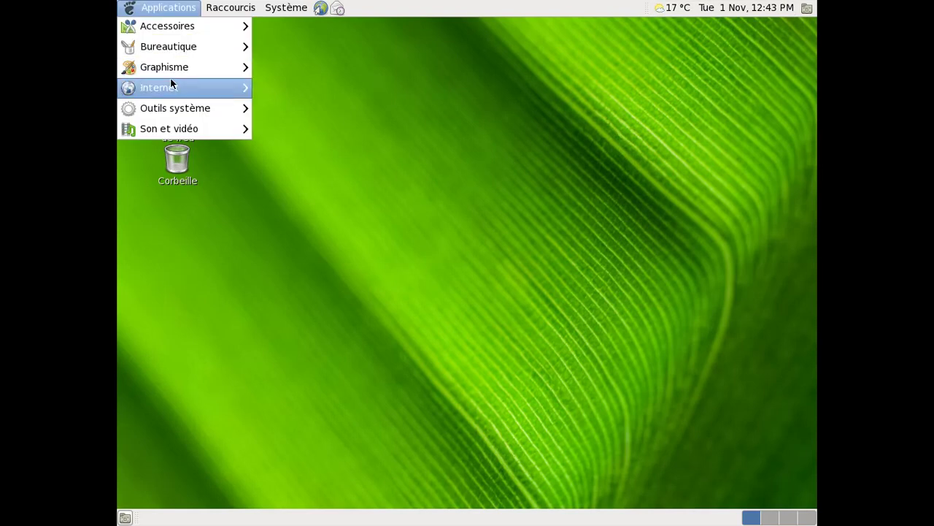
mouse_move(178, 125)
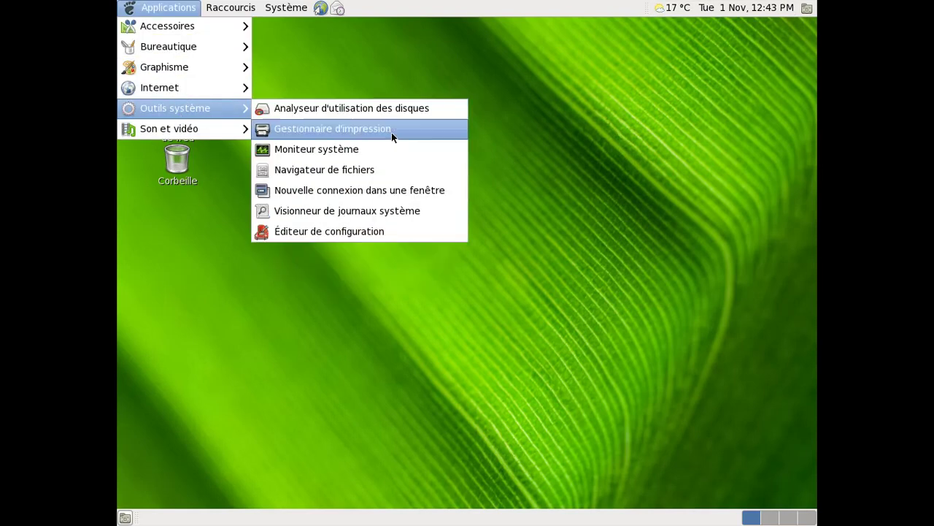
mouse_move(222, 128)
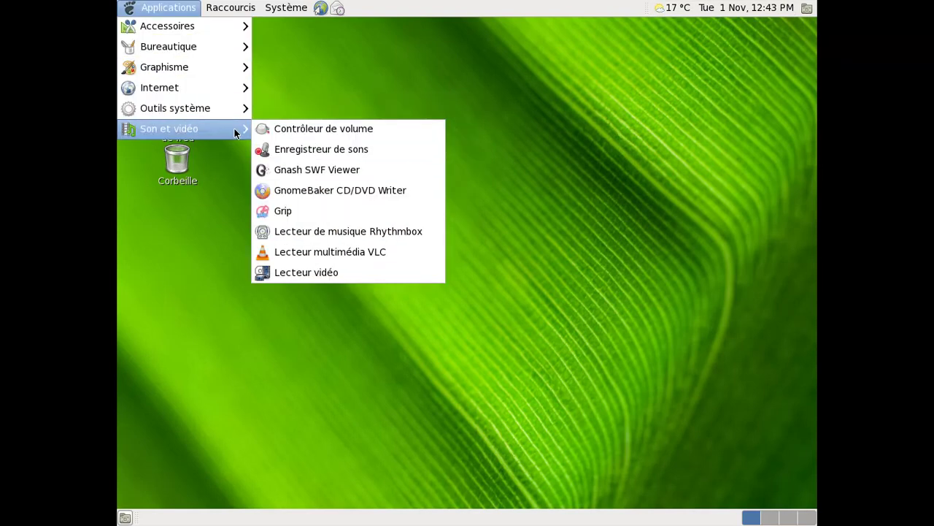
- Launch Rhythmbox, check its About box, switch to the Jamendo store, and minimize it
left_click(340, 226)
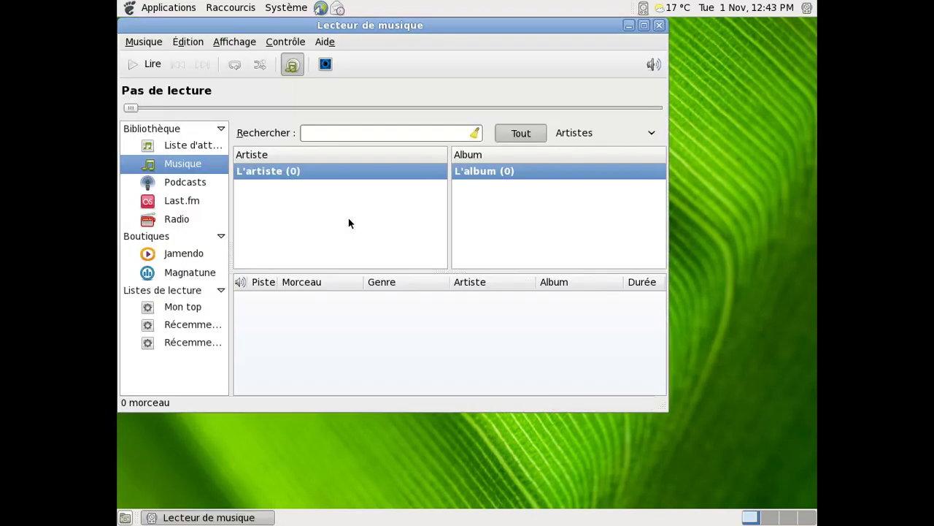
left_click(336, 41)
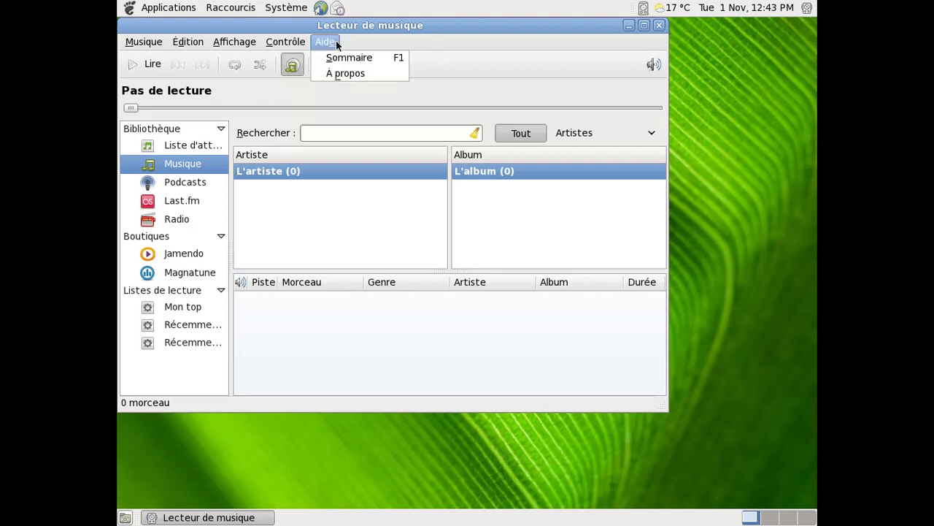
left_click(347, 70)
left_click(483, 307)
left_click(200, 255)
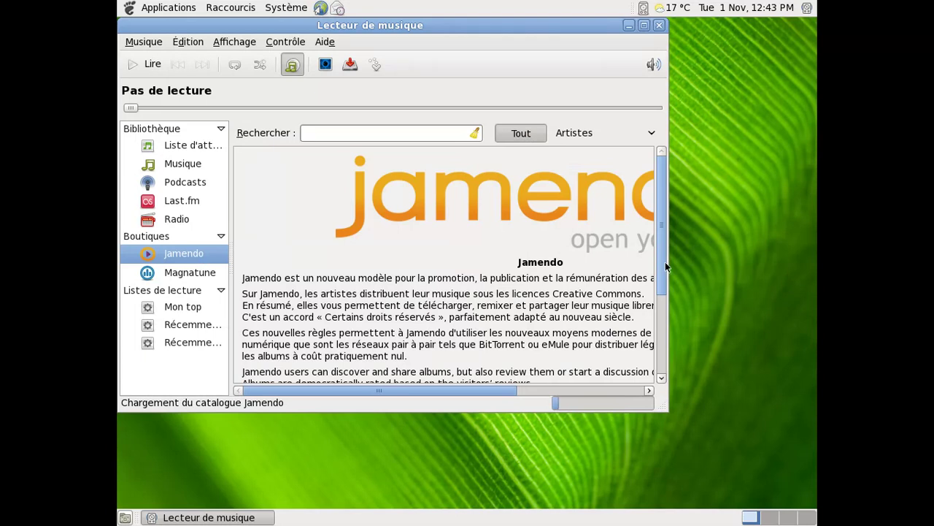
left_click(628, 26)
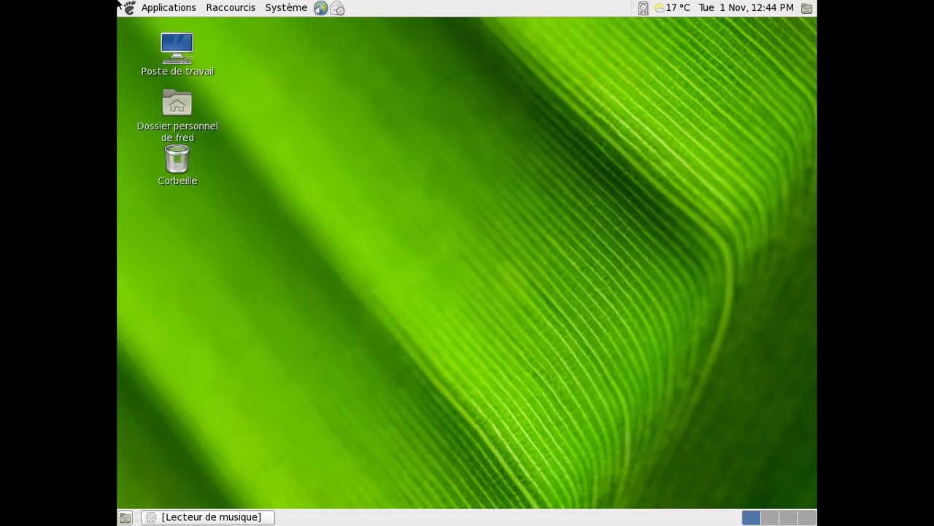
- Browse the Applications submenus and launch Outils système > Moniteur système
left_click(146, 8)
mouse_move(137, 27)
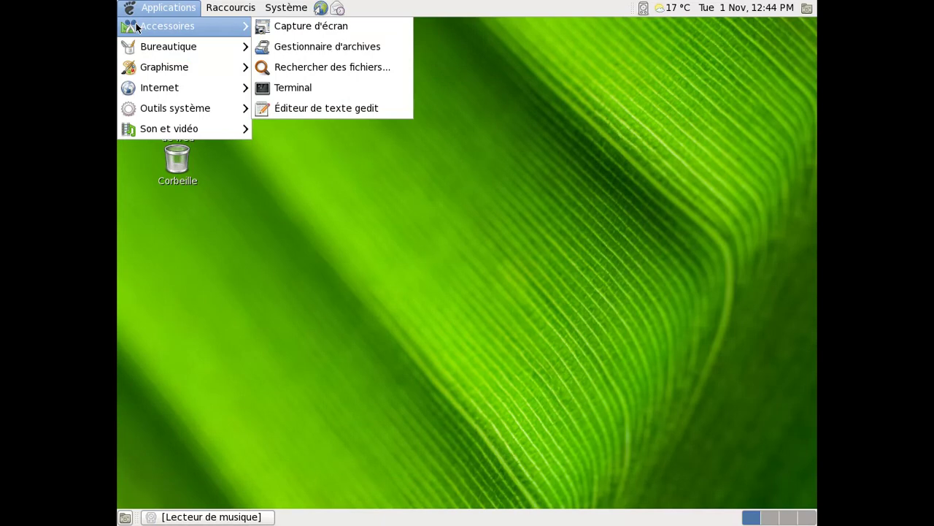
mouse_move(148, 68)
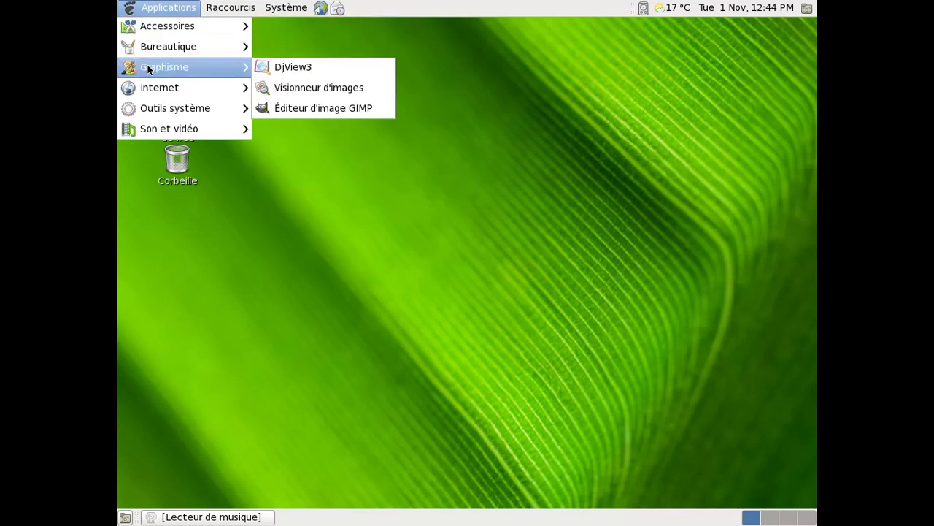
mouse_move(154, 111)
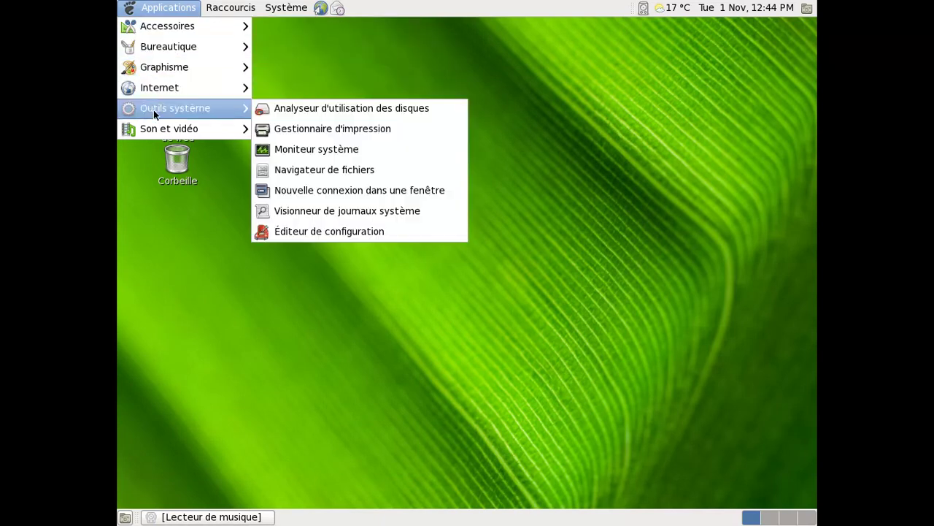
mouse_move(160, 127)
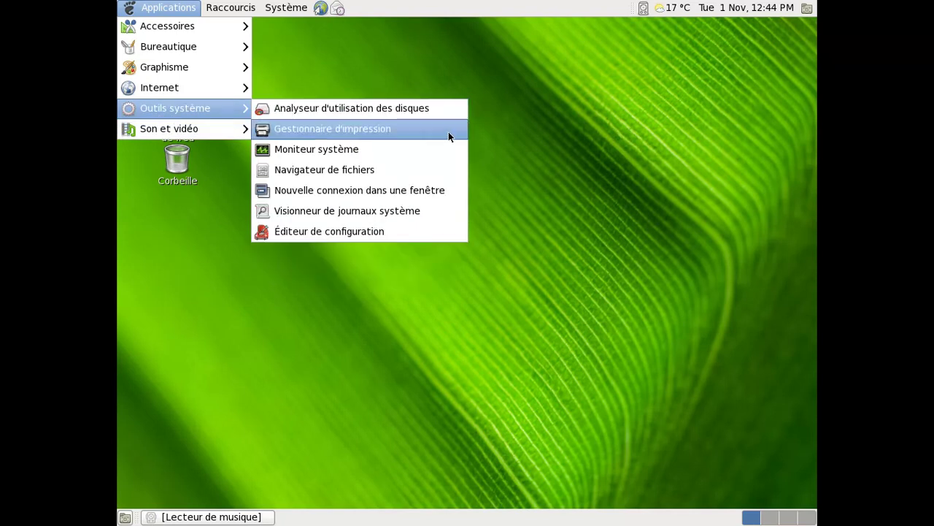
left_click(434, 148)
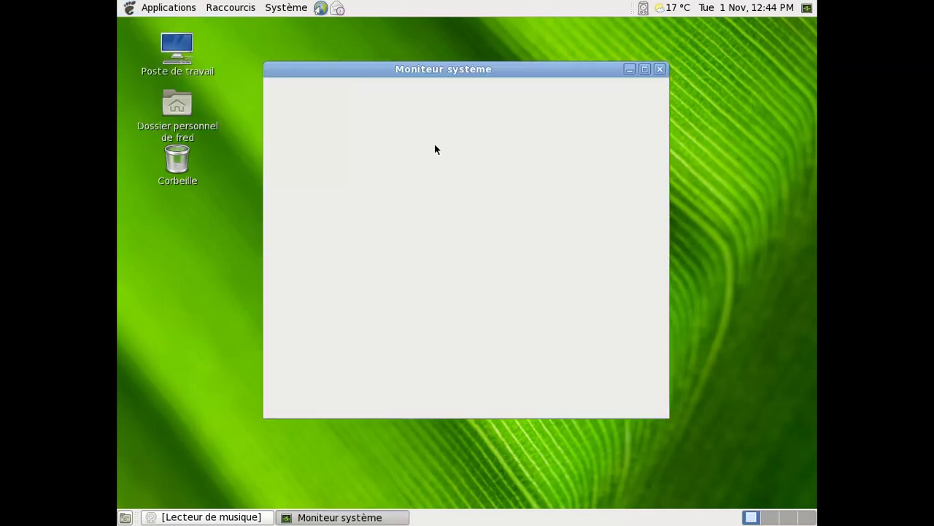
- Go through the Système, Systèmes de fichiers, Ressources and Processus tabs, then close the monitor
left_click(302, 106)
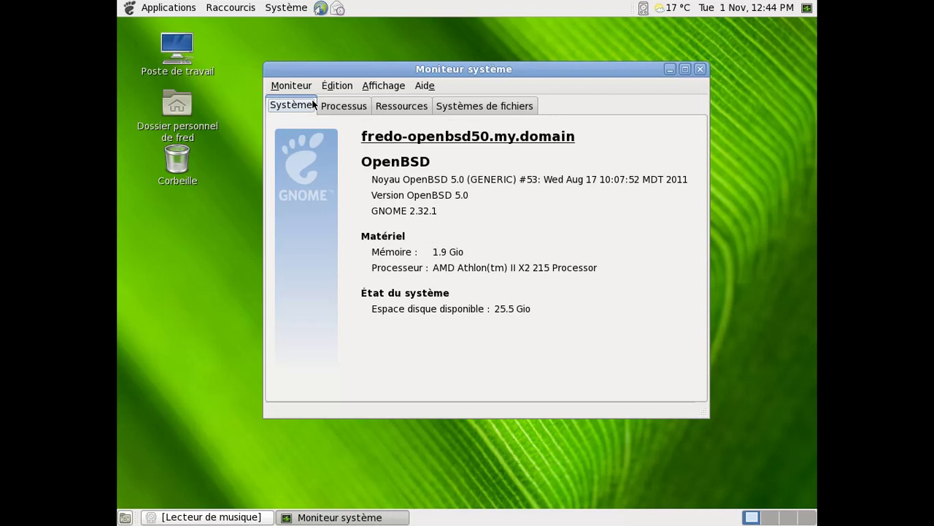
left_click(476, 104)
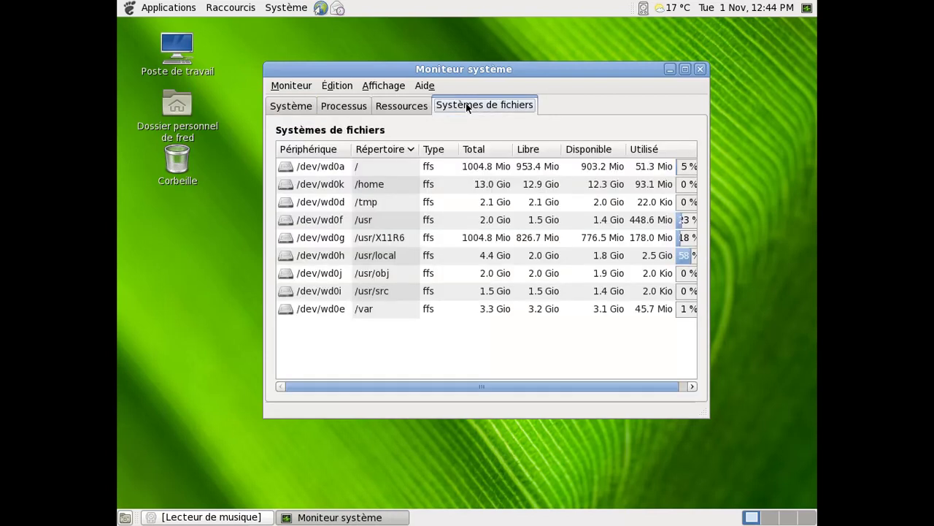
left_click(410, 107)
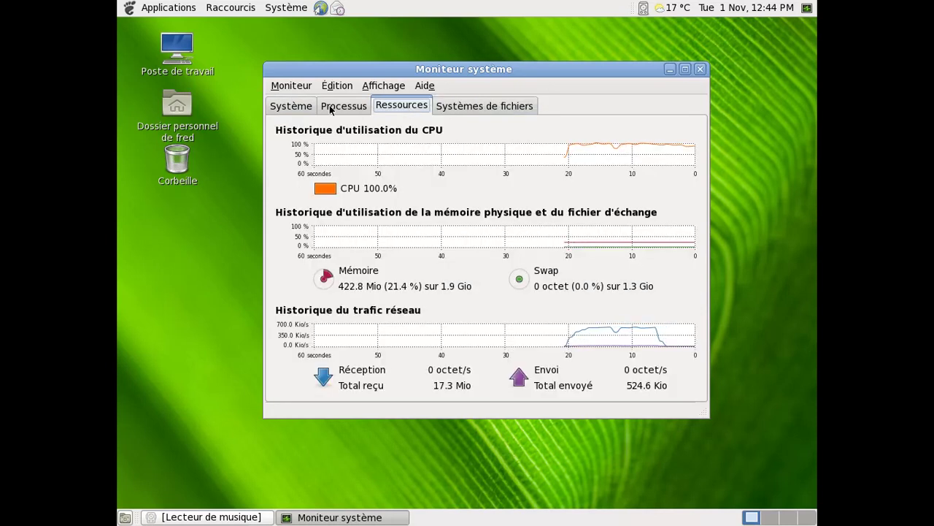
left_click(332, 108)
left_click(701, 73)
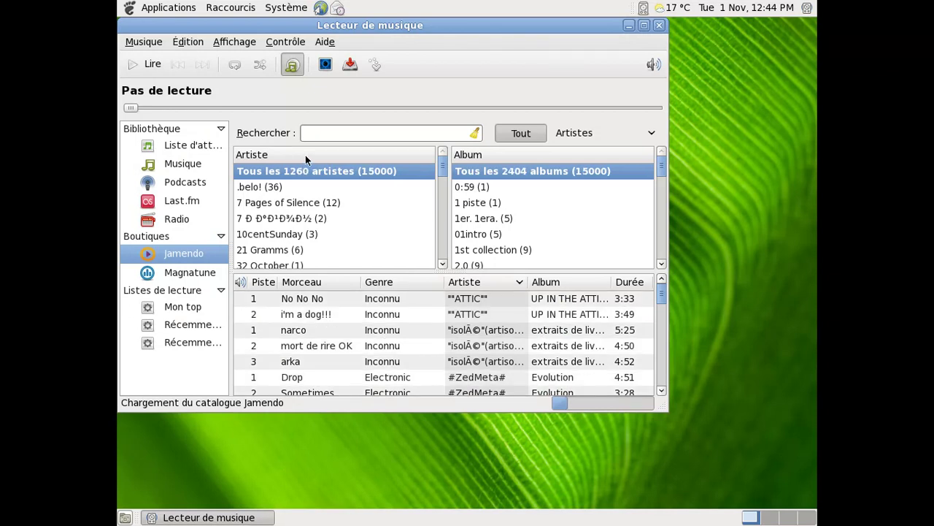
- Maximize Rhythmbox to view its Jamendo catalogue, minimize it, and open the Applications menu
double_click(572, 30)
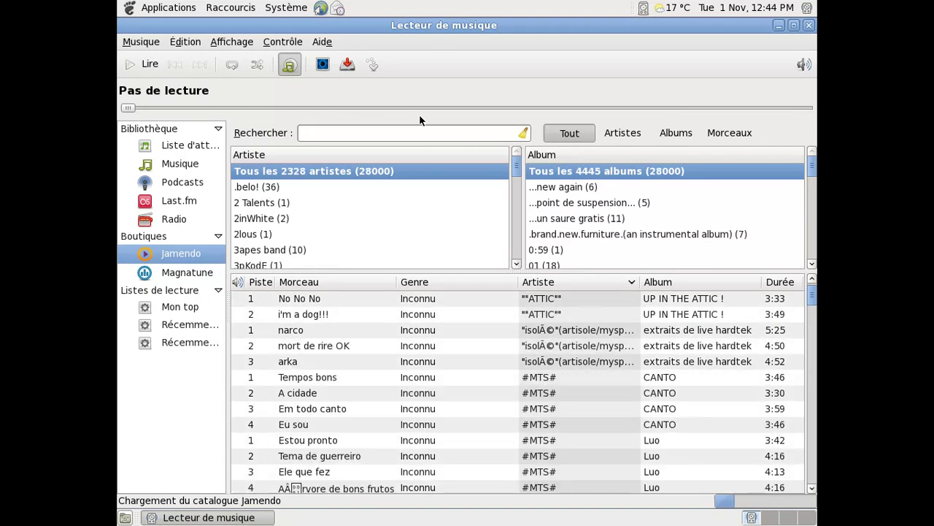
left_click(776, 28)
left_click(130, 9)
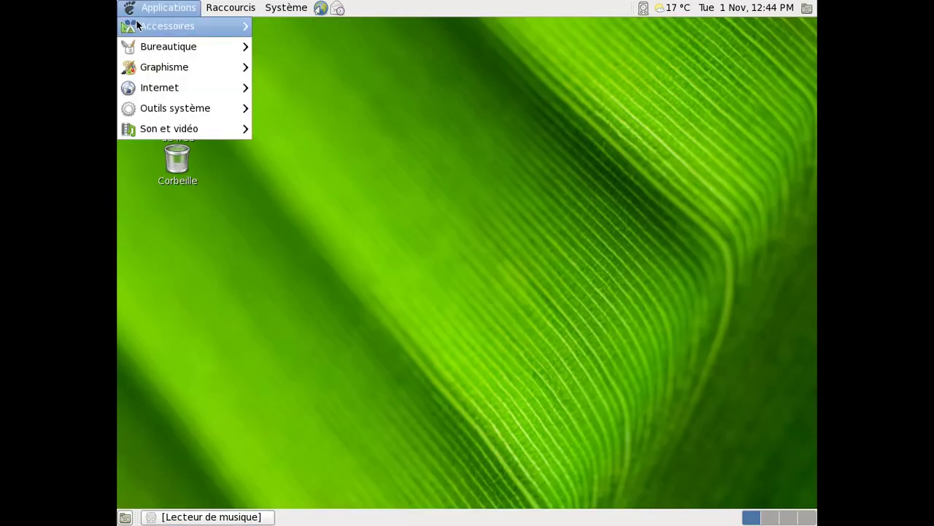
- Launch Firefox from Applications > Internet and load plus.google.com
mouse_move(203, 86)
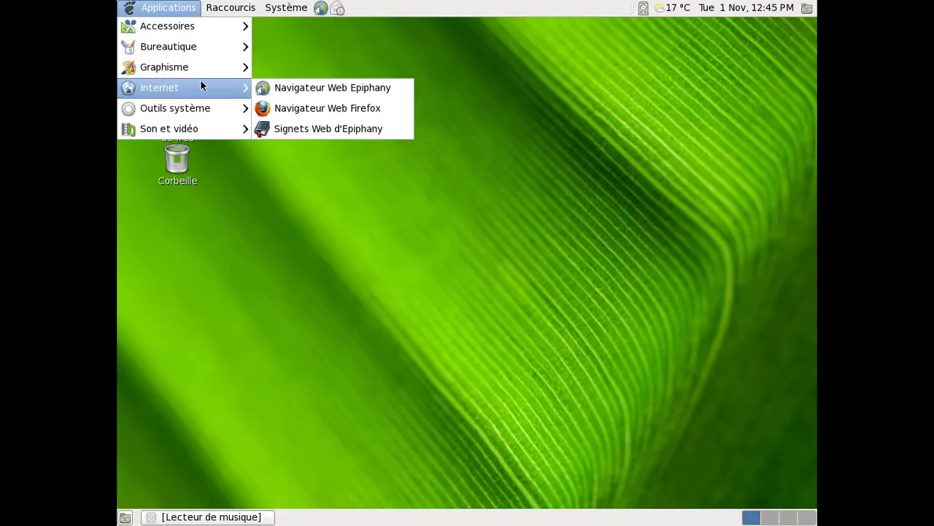
left_click(332, 106)
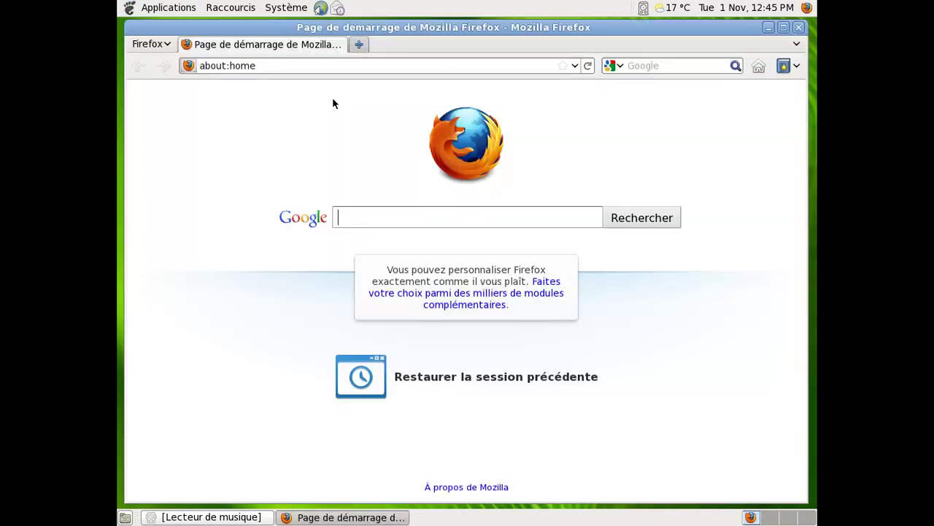
left_click(315, 62)
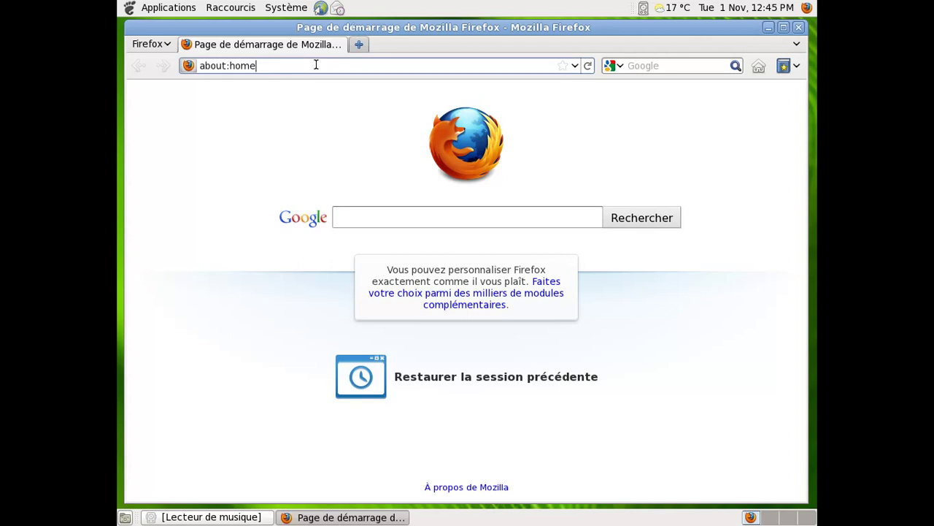
double_click(309, 63)
type("plus.google.co")
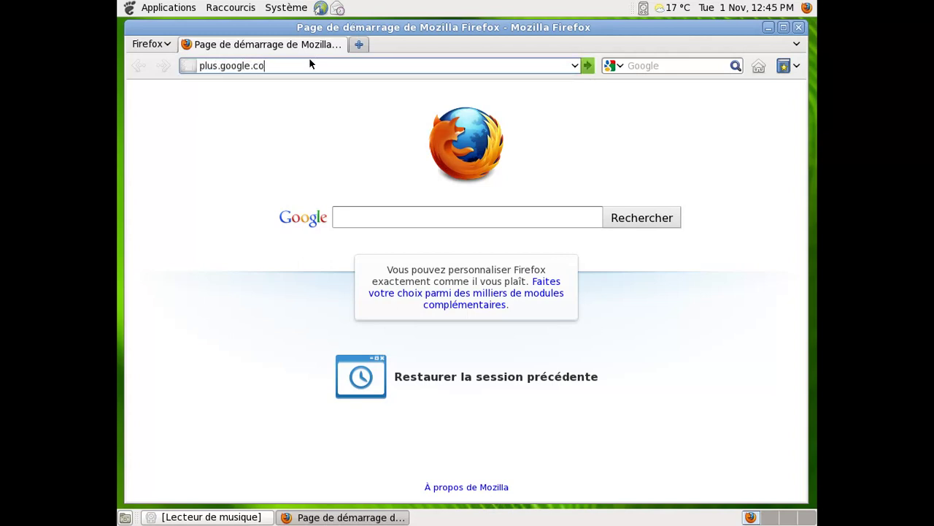
type("m")
key("Return")
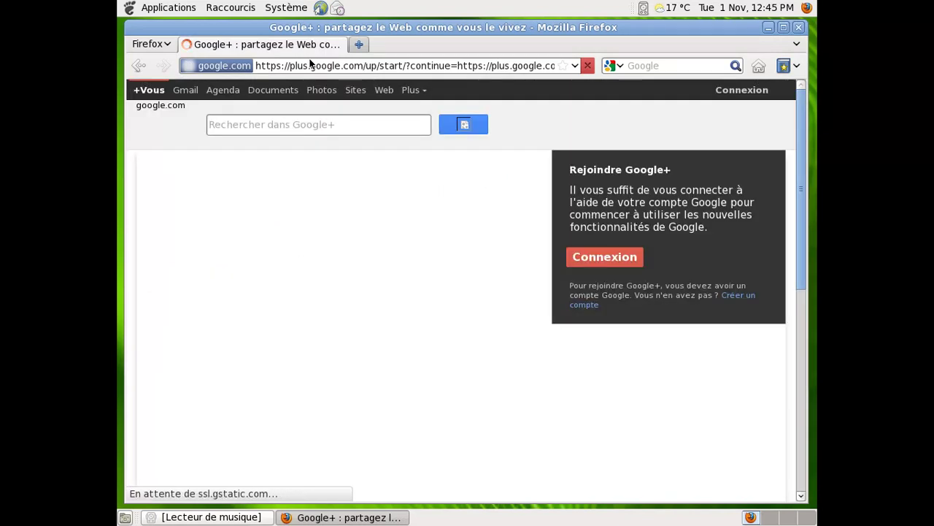
- Sign in to Google+ with the account's username and password
left_click(591, 262)
key("Tab")
type("*********")
key("BackSpace")
key("BackSpace")
key("BackSpace")
key("BackSpace")
key("BackSpace")
key("BackSpace")
key("BackSpace")
key("BackSpace")
key("BackSpace")
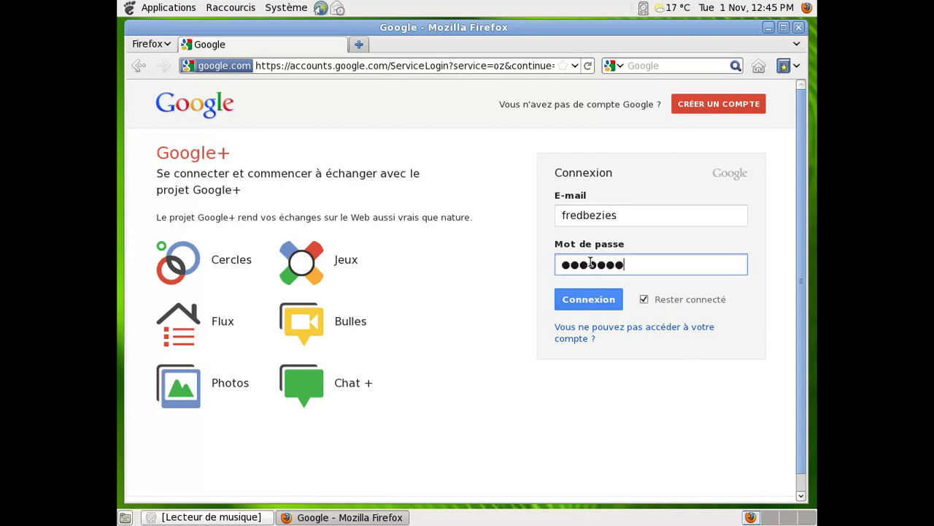
type("**********")
key("Return")
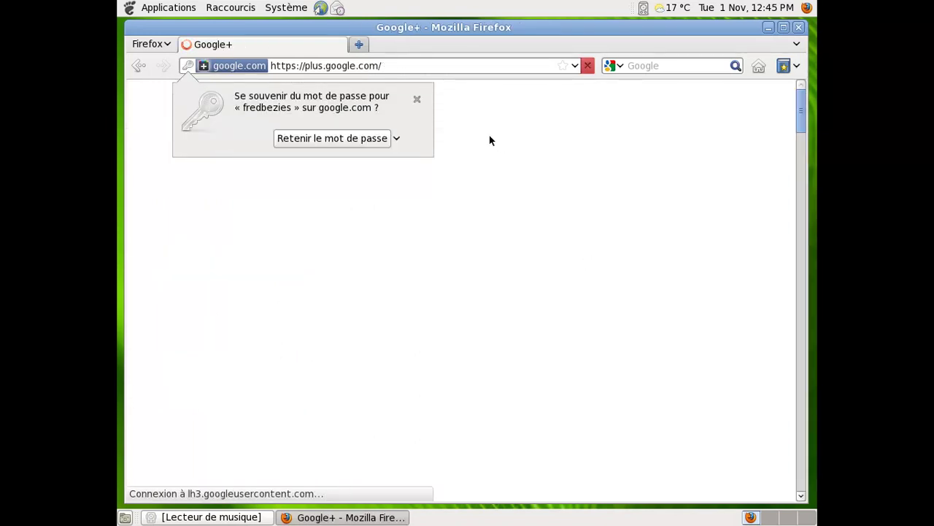
- Dismiss the password prompt and type the post 'En train de poster depuis un OpenBSD 5.0 virtualisé, avec gnome en Français...'
left_click(417, 100)
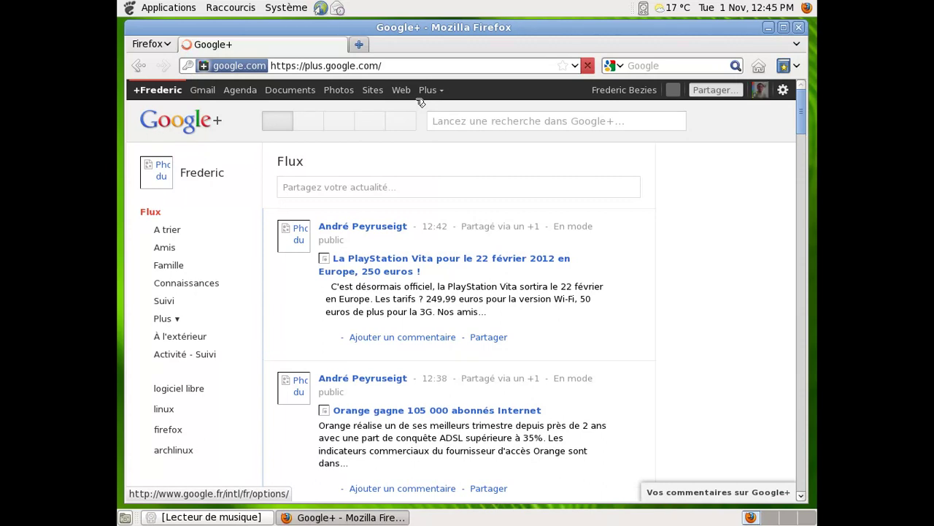
left_click(403, 190)
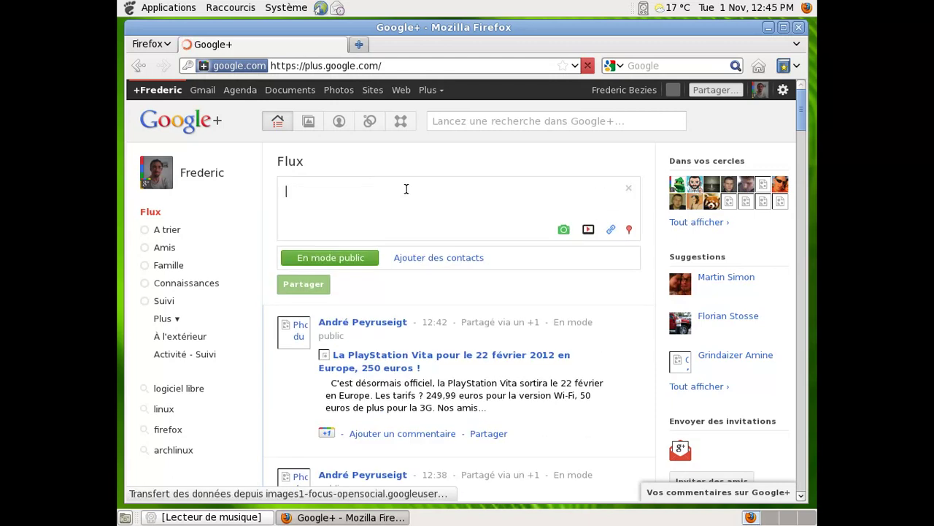
type("En train")
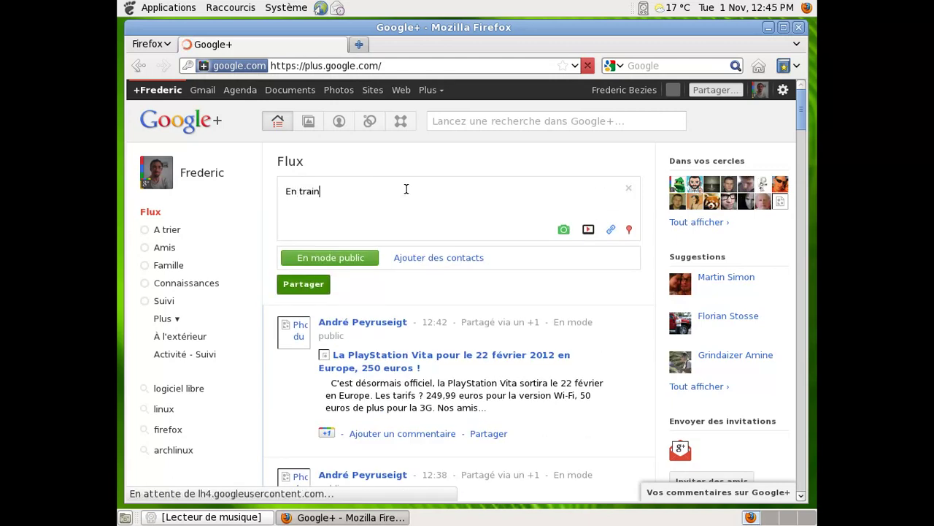
type(" de pos")
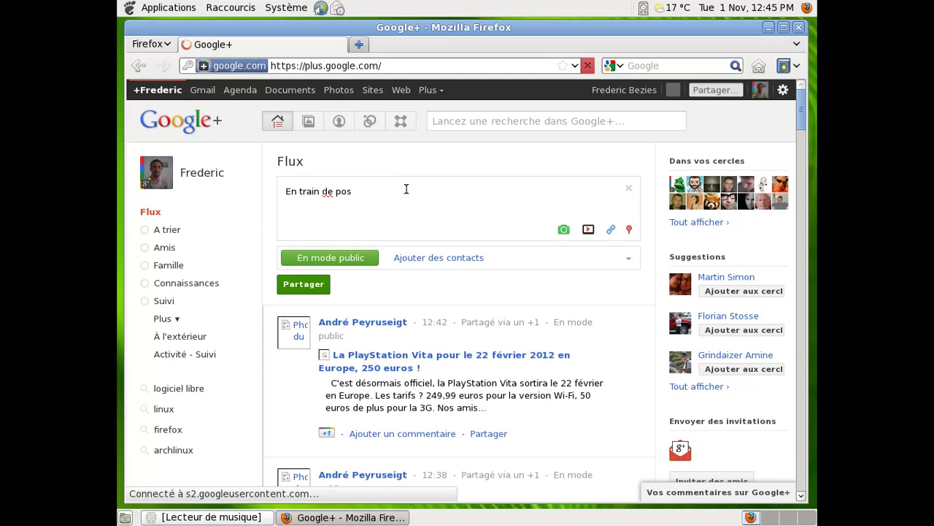
type("ter depuis un l")
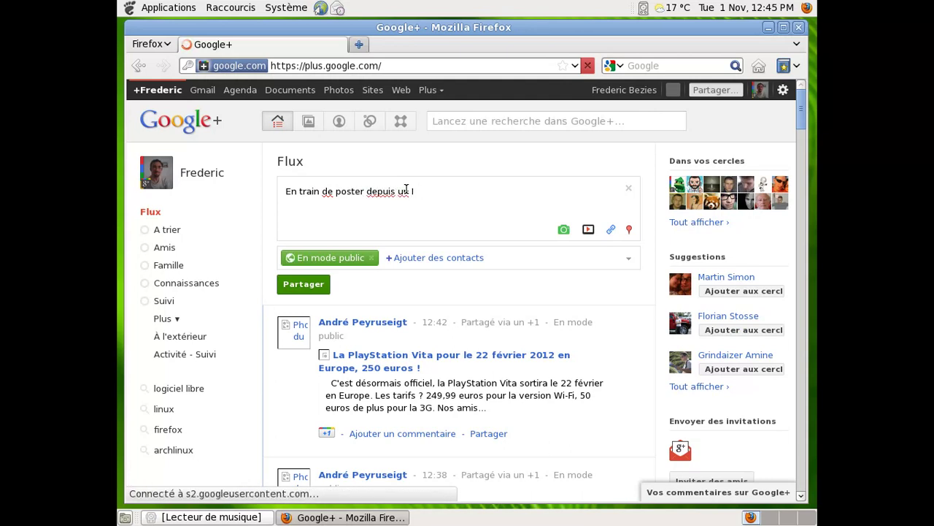
key("BackSpace")
type("Ope")
type("nBSD")
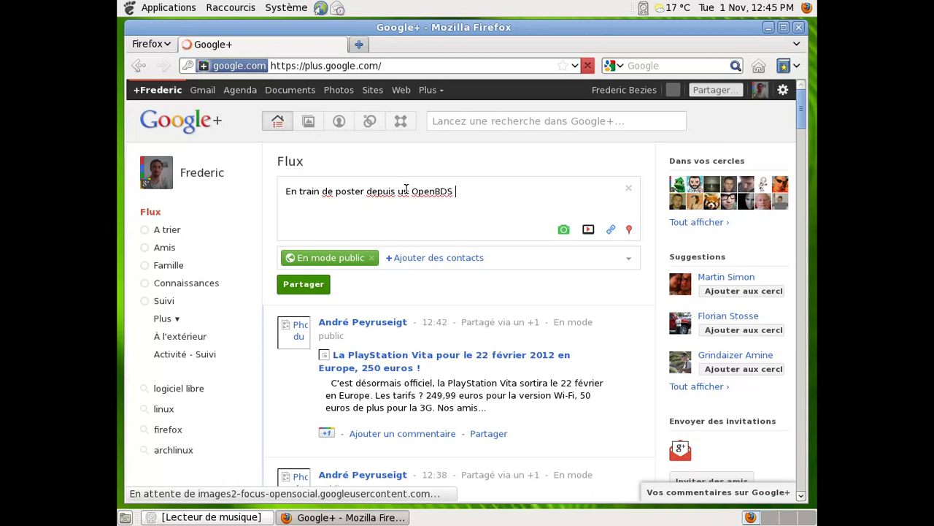
key("BackSpace")
key("BackSpace")
type("SD ")
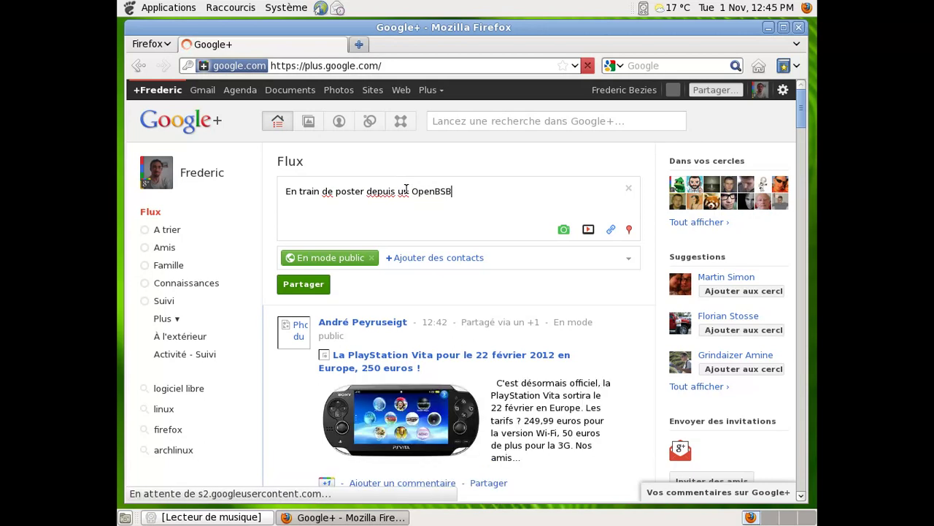
type("5.0 virtualisé")
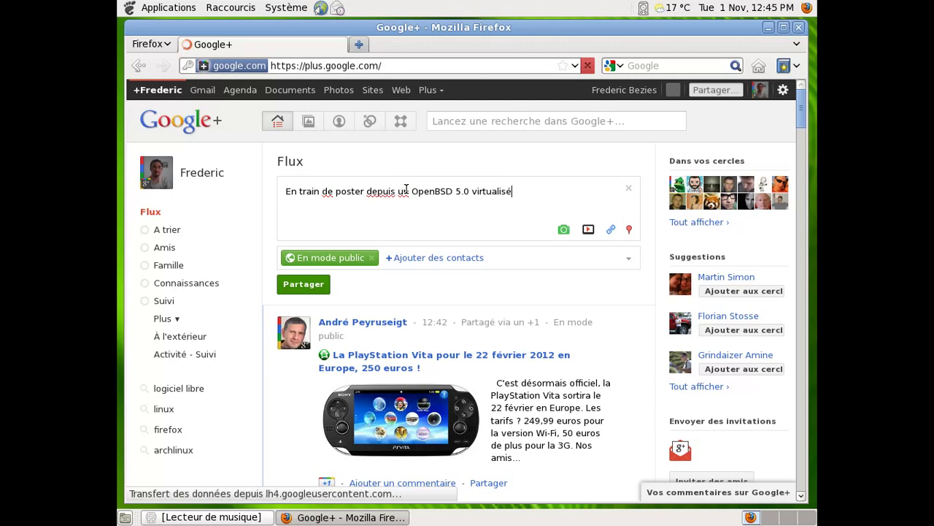
key("BackSpace")
type(", avec gnome en")
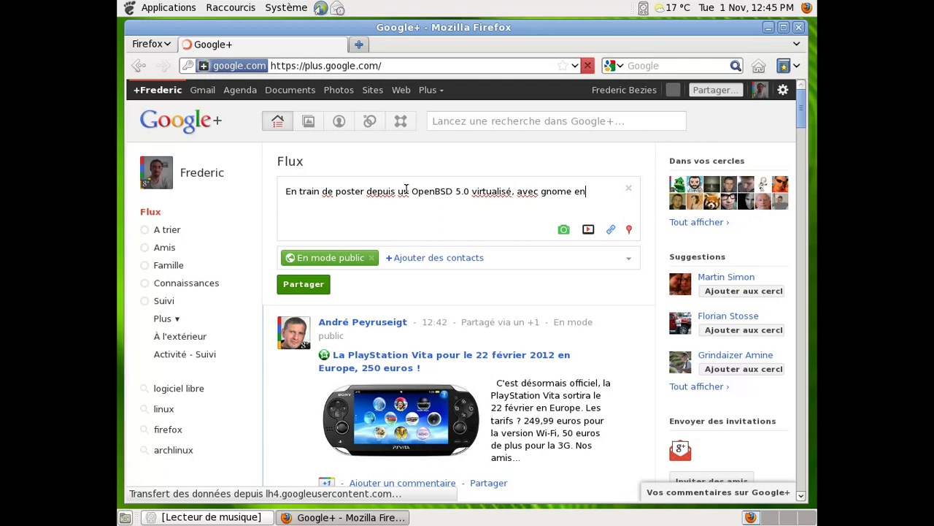
type(" Français...")
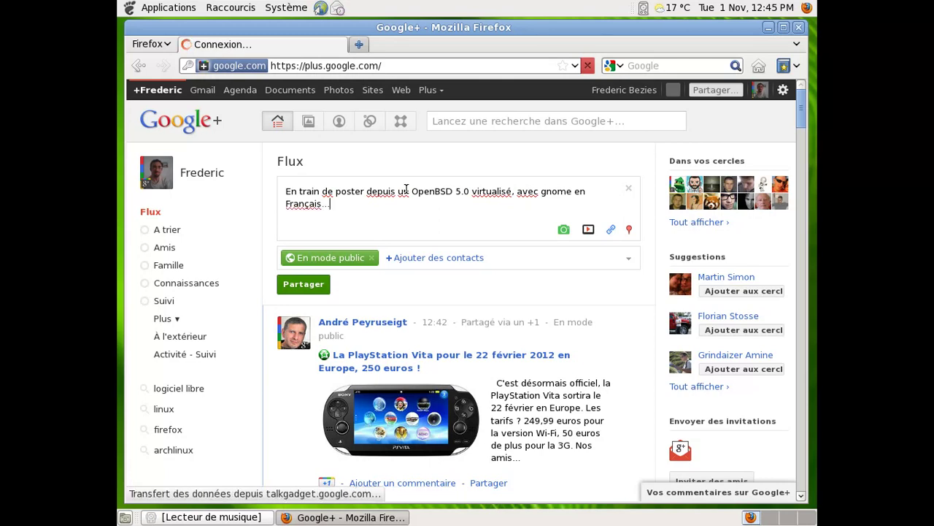
- Load openbsd.org in a new tab, select its address, and switch back to the Google+ tab
left_click(365, 44)
type("opend")
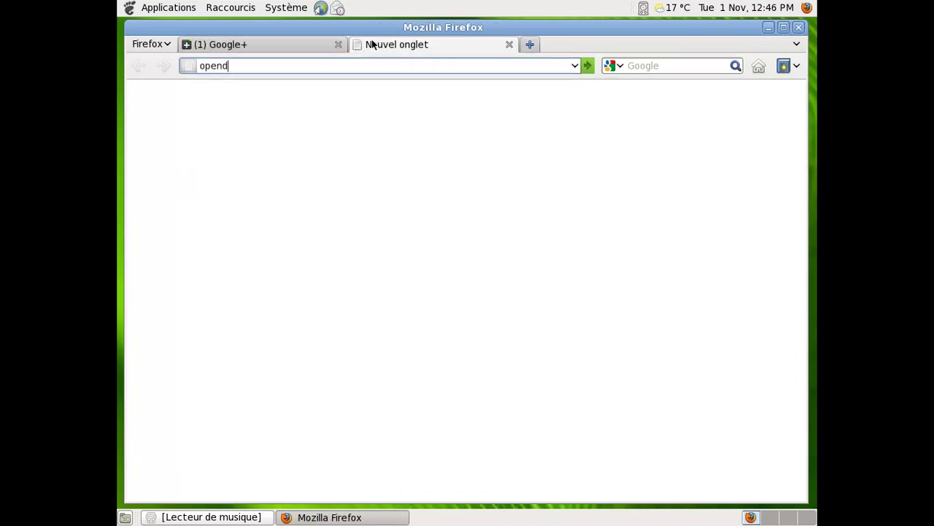
key("BackSpace")
type("bsd.org")
key("Return")
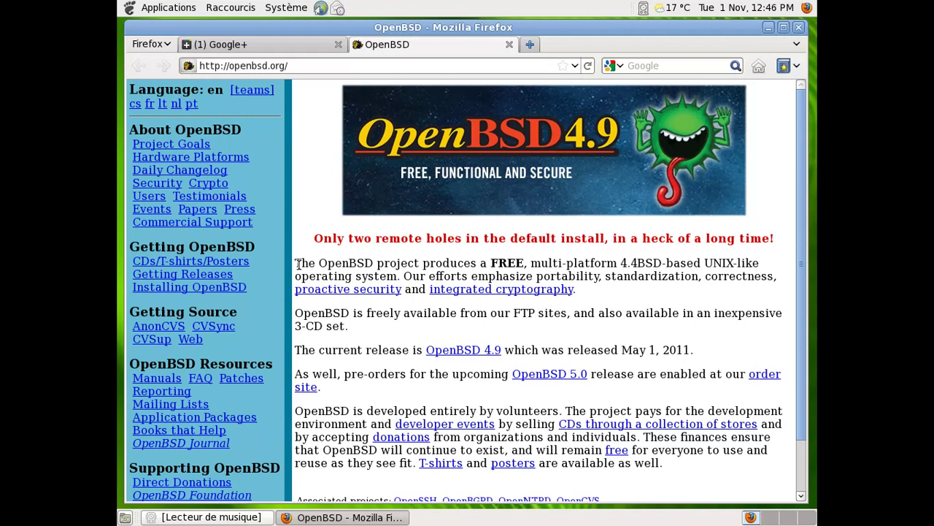
left_click_drag(313, 65, 197, 66)
key("ctrl+c")
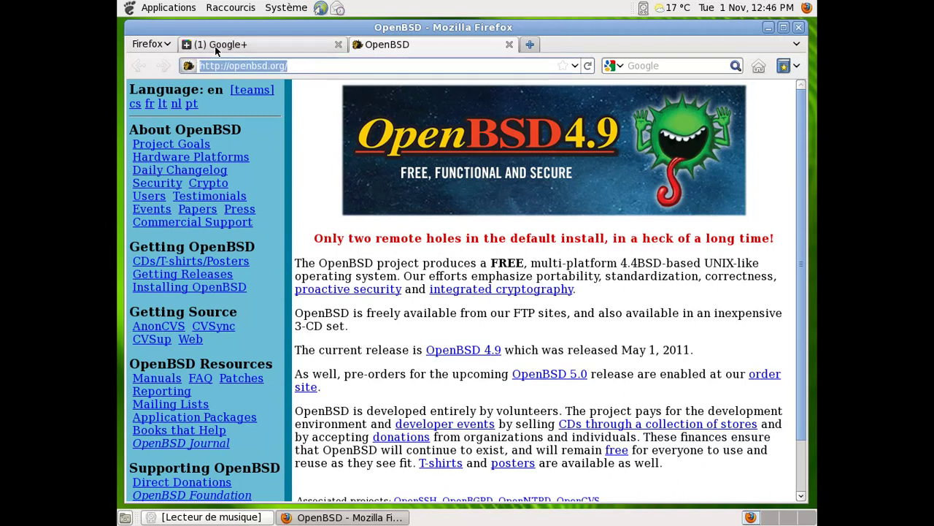
left_click(217, 46)
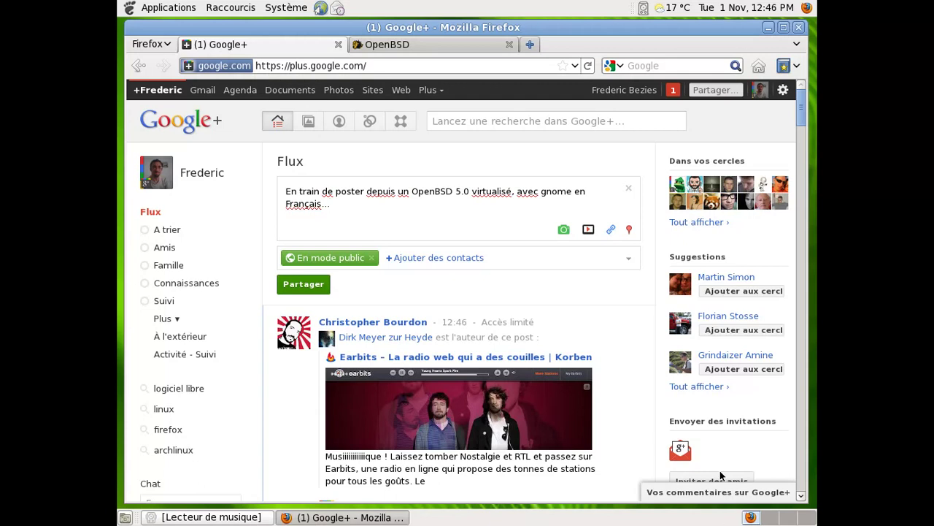
- Attach the openbsd.org link and add 'Bon, le site est pas encore 100% à jour, mais c'est marrant OpenBSD'
left_click(611, 230)
key("ctrl+v")
left_click(592, 255)
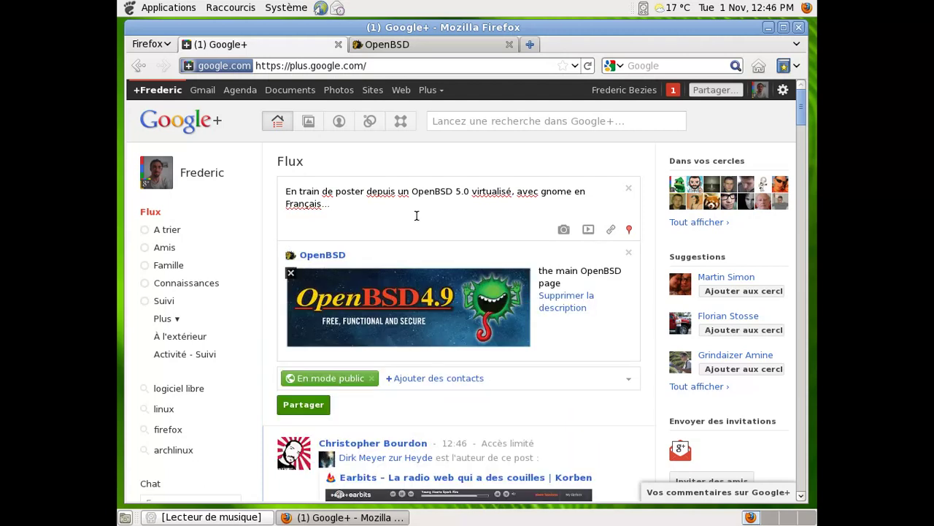
type("Bon, le site est pa")
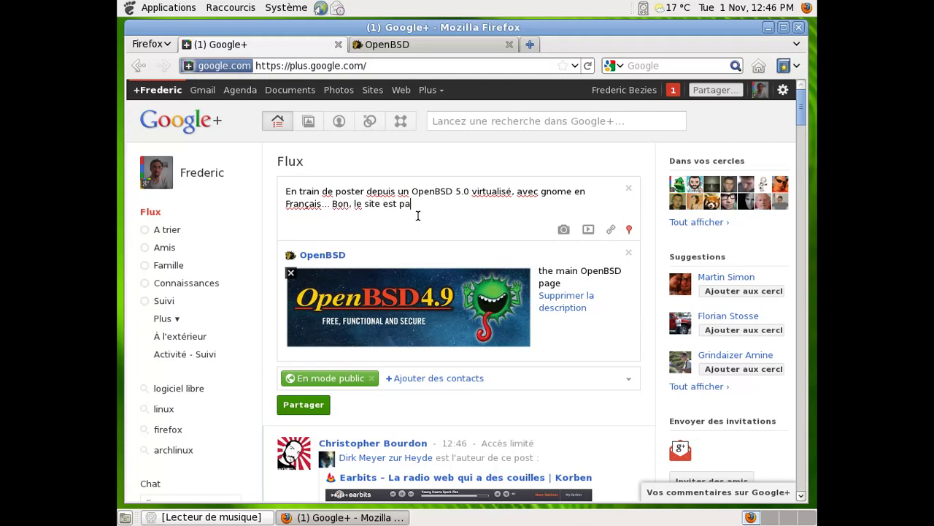
type("s encore 100% à jour, mais c'est marrant OpenBSD :D")
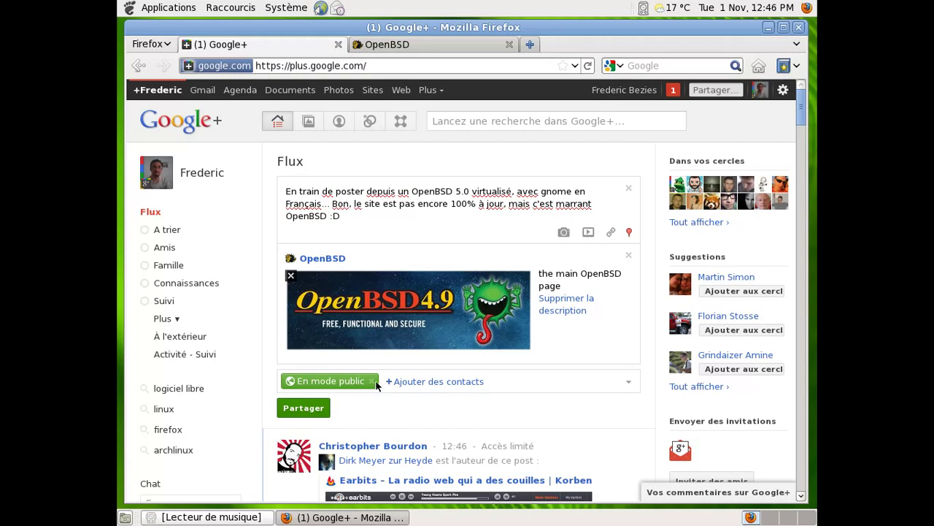
- Replace public sharing with the Informatique & Internet and Linux et logiciels libres circles, then publish
left_click(371, 381)
left_click(374, 381)
type("+info")
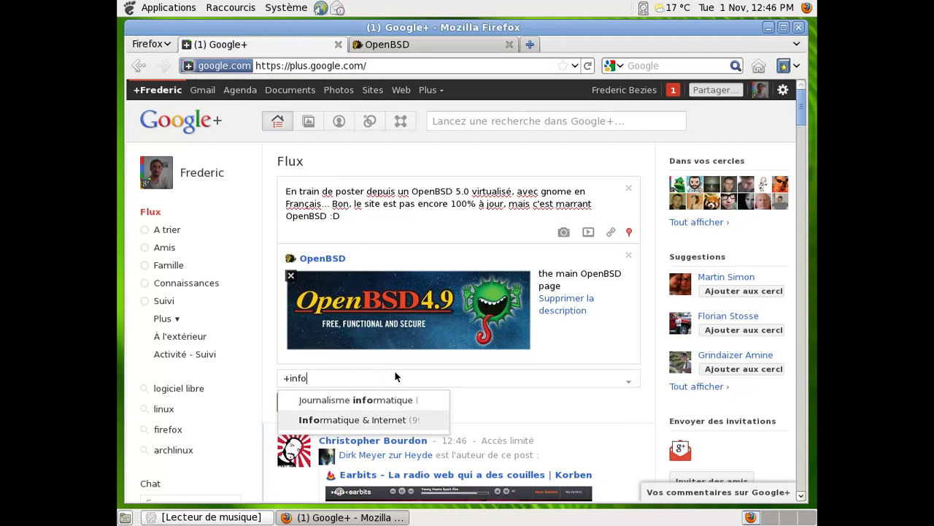
key("Return")
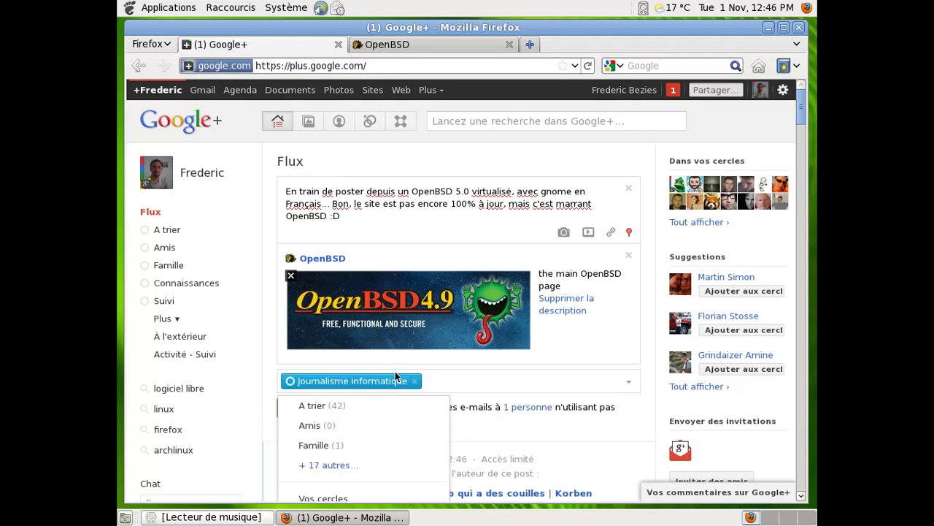
left_click(414, 381)
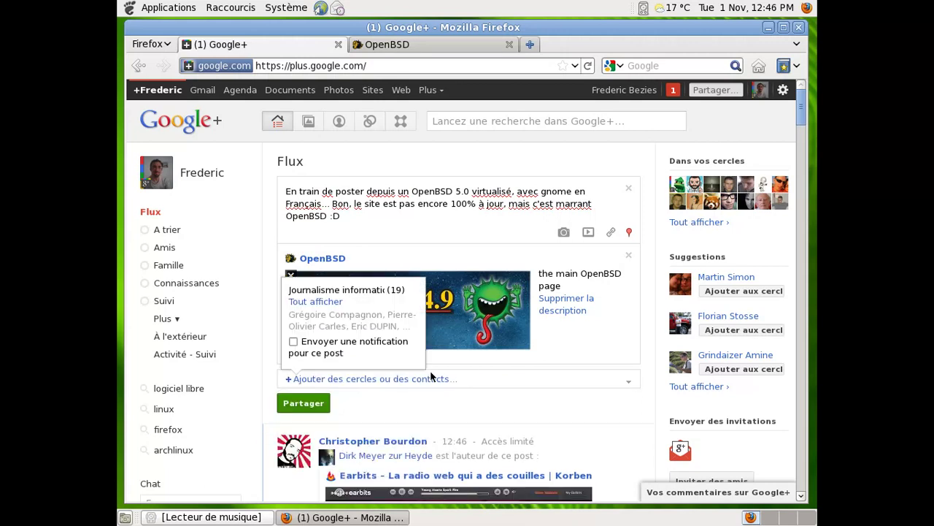
left_click(430, 377)
type("+infor")
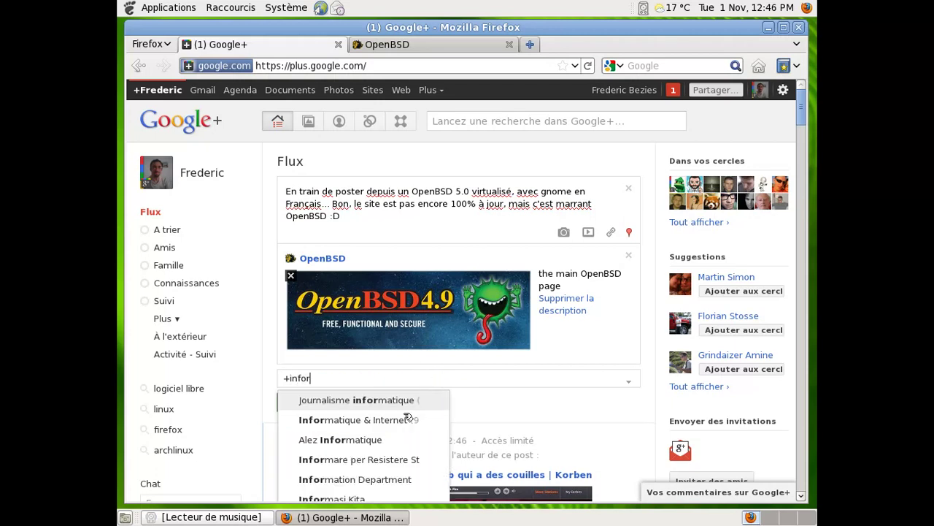
left_click(400, 421)
type("+linu")
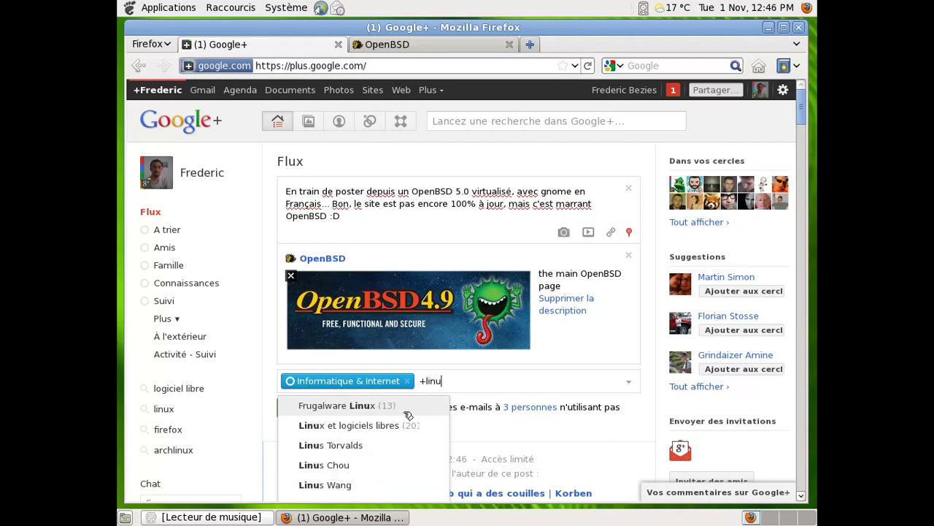
left_click(405, 430)
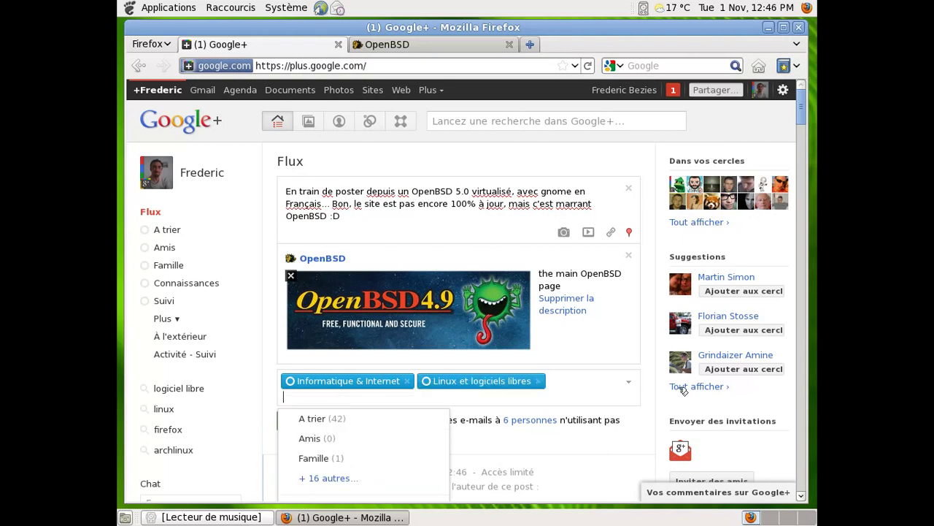
left_click(296, 421)
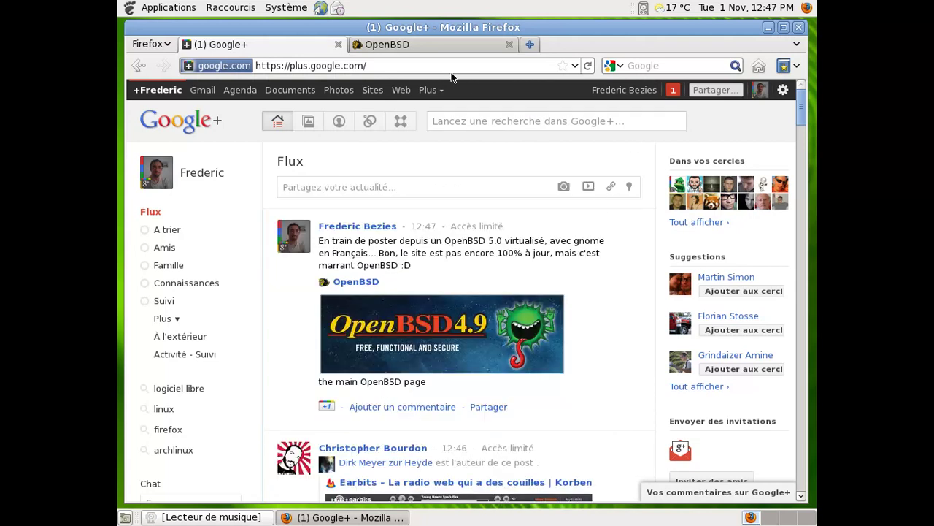
- Close the openbsd.org tab, review the Google+ notifications of new followers, and open Gmail
left_click(426, 44)
middle_click(426, 44)
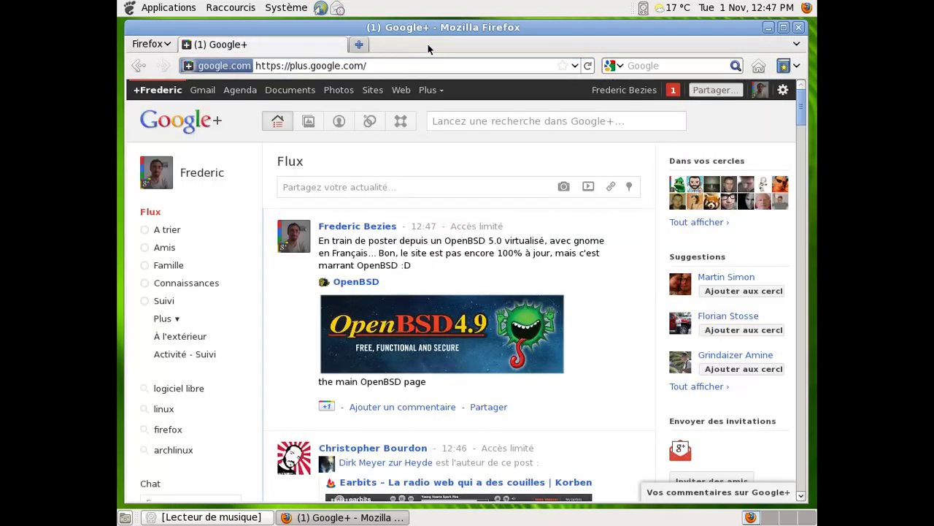
left_click(684, 91)
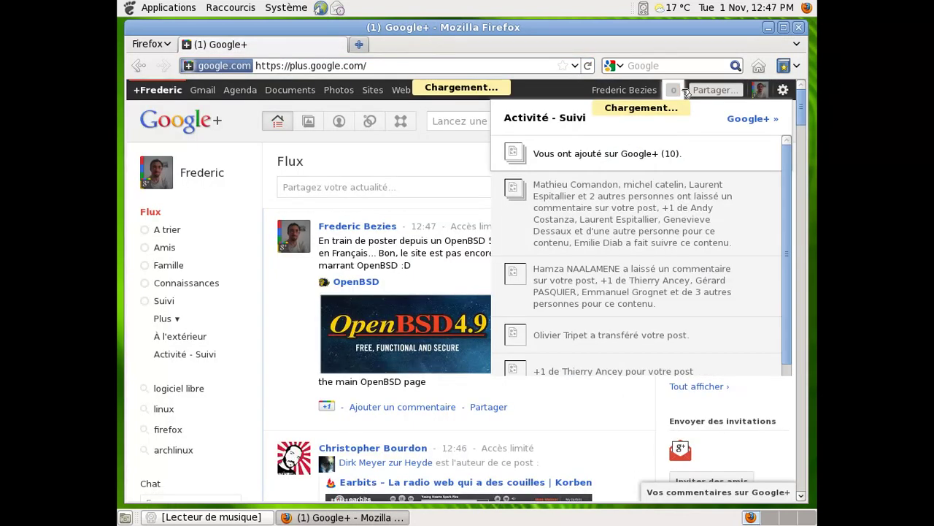
left_click(647, 155)
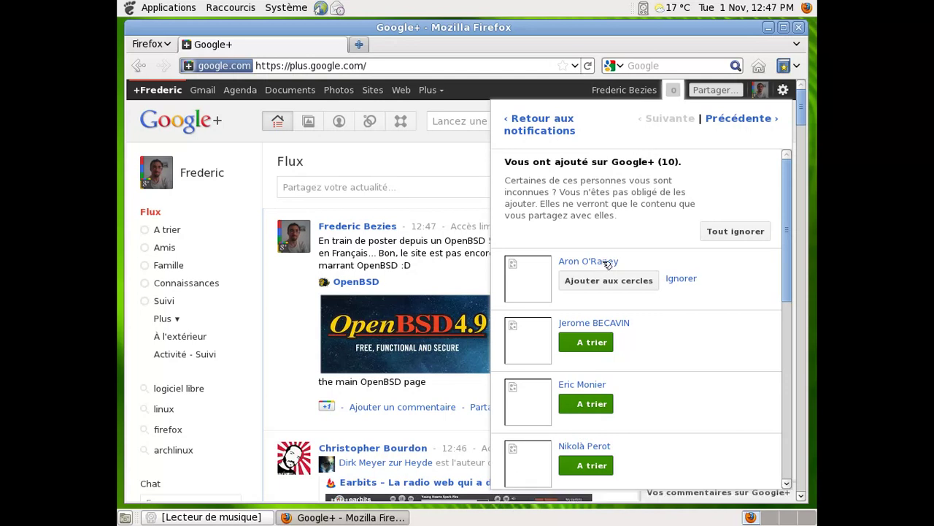
mouse_move(607, 264)
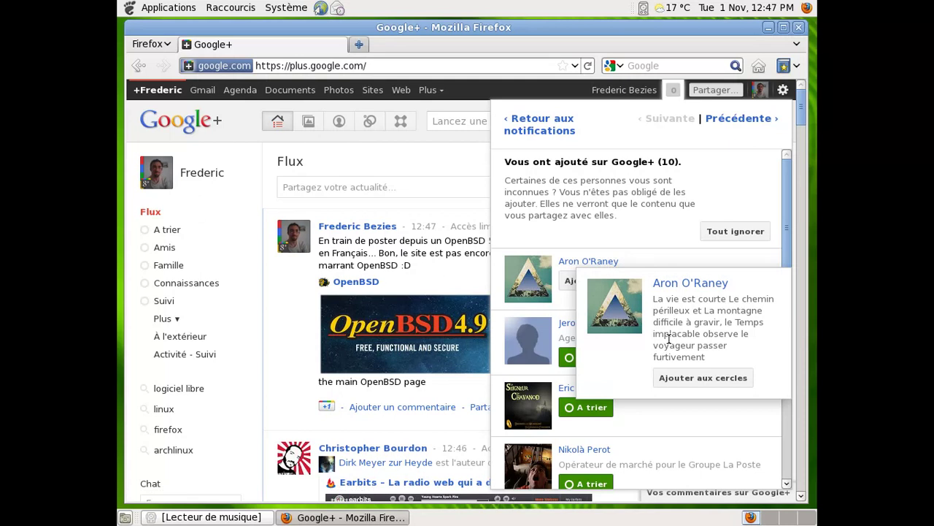
left_click(673, 90)
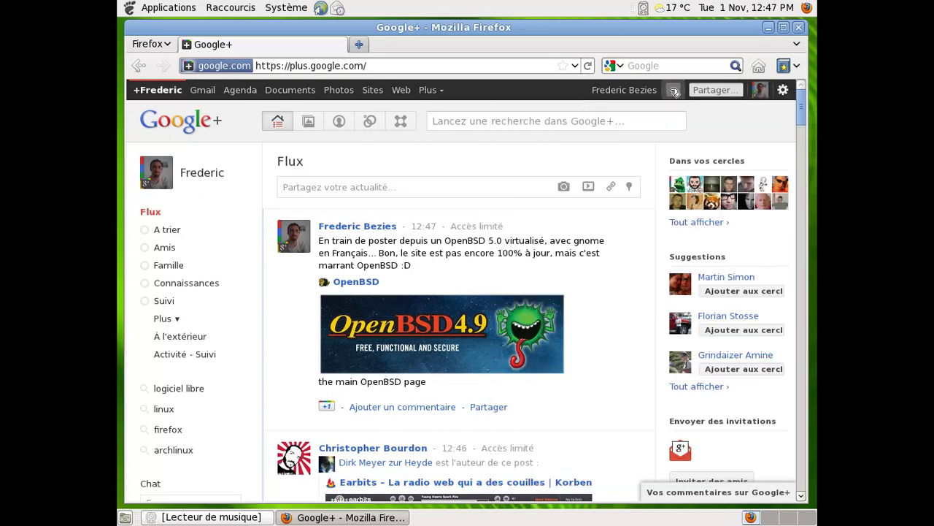
left_click(202, 90)
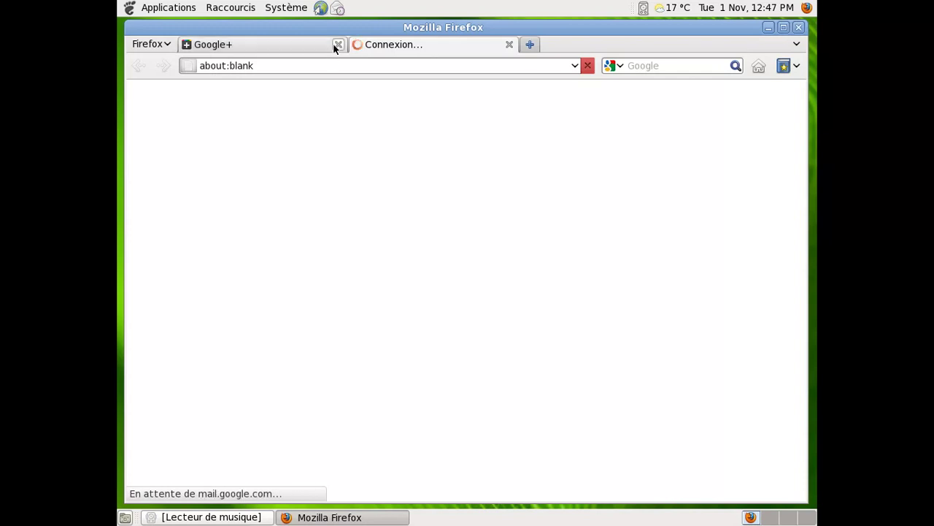
- Close the Google+ tab and open the WordPress comment-moderation email, scrolling to its approve link
left_click(336, 45)
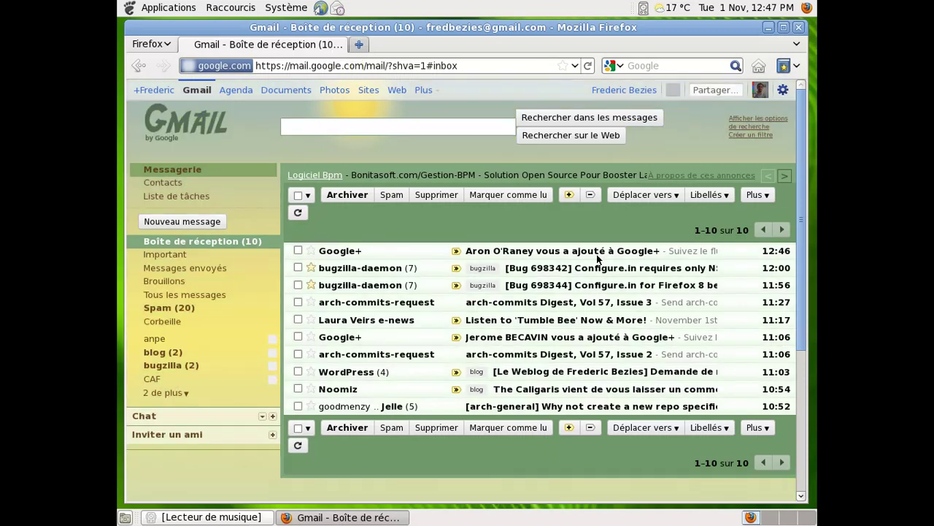
left_click(599, 374)
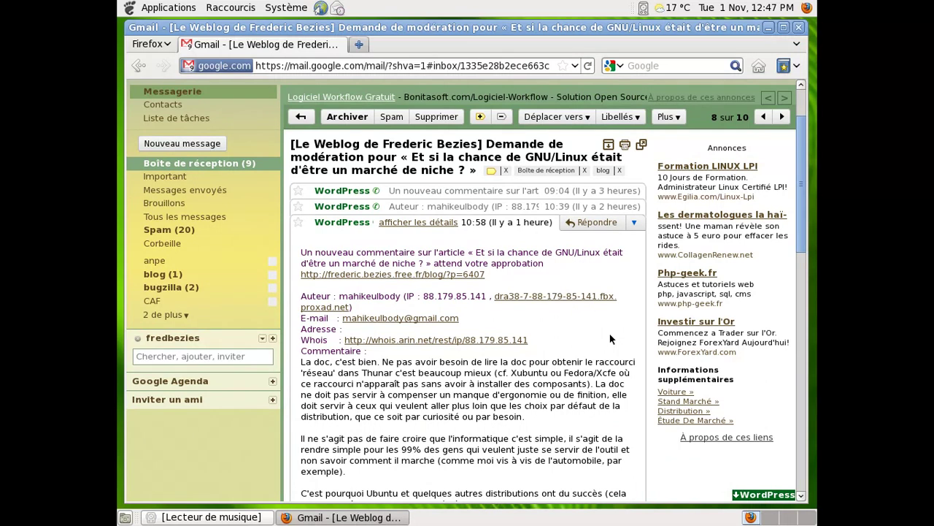
scroll(610, 337, "down", 1)
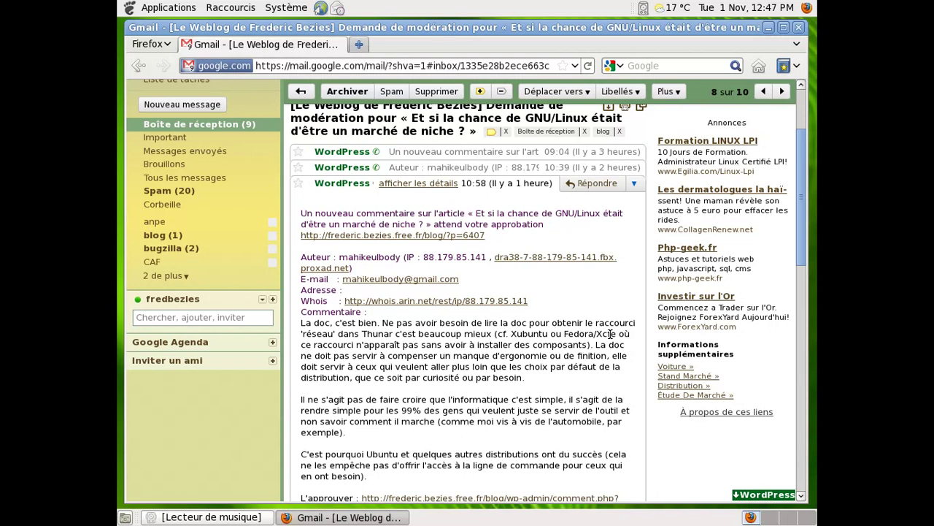
scroll(609, 333, "down", 1)
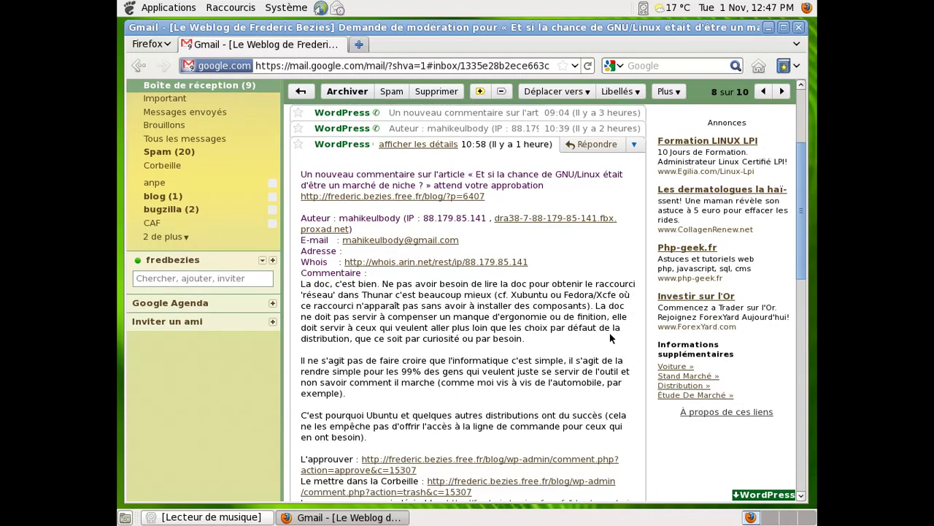
- Log in to WordPress admin and approve both pending comments on the GNU/Linux niche-market article
left_click(547, 461)
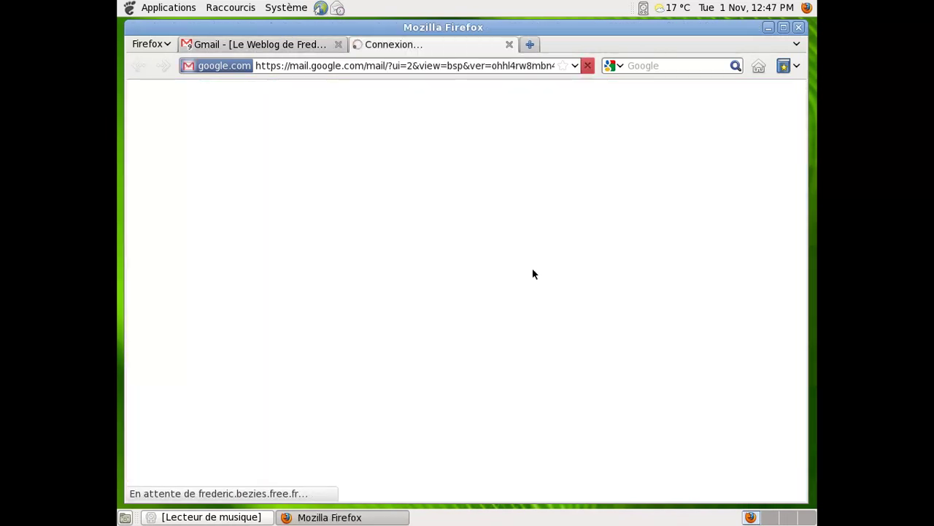
type("admin")
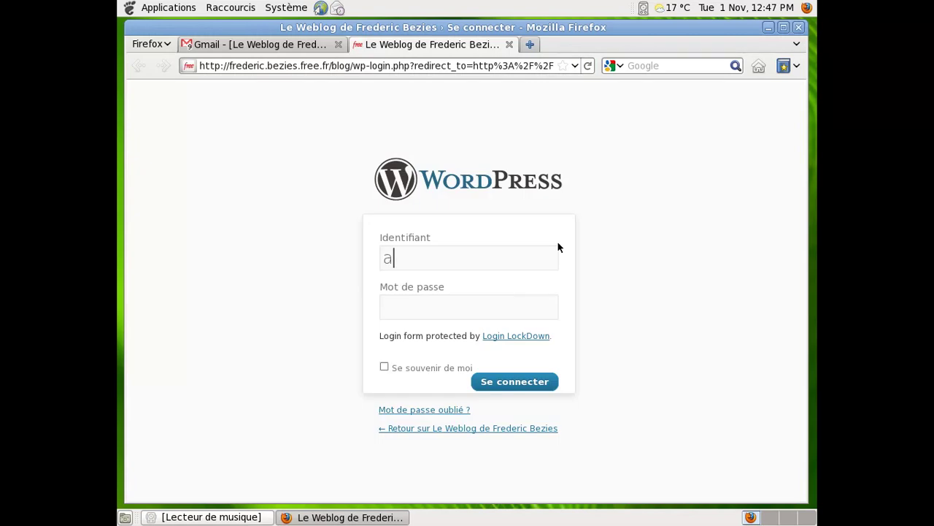
key("Tab")
type("******")
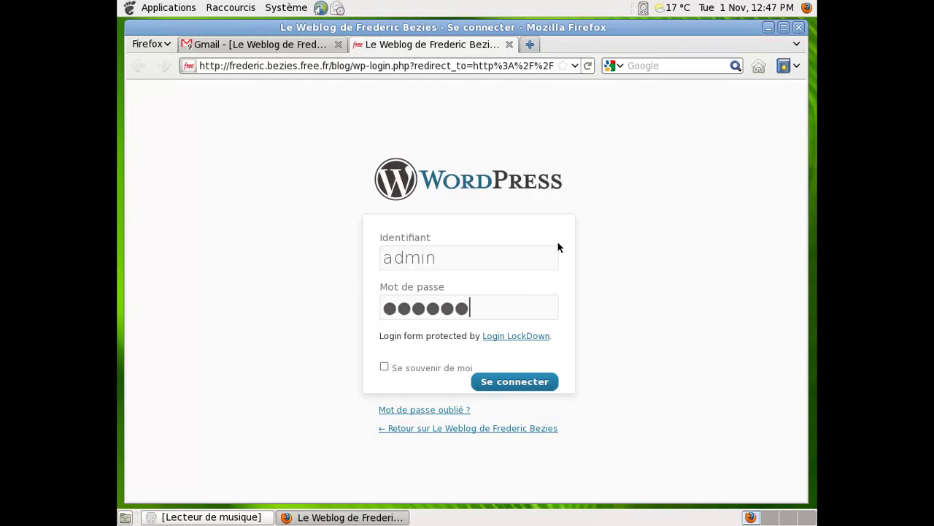
key("Return")
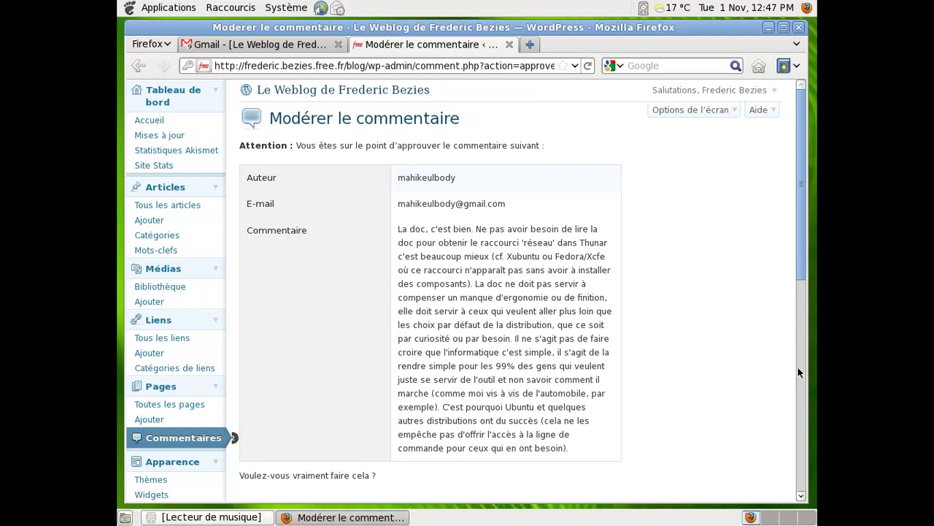
scroll(797, 366, "down", 2)
left_click(588, 438)
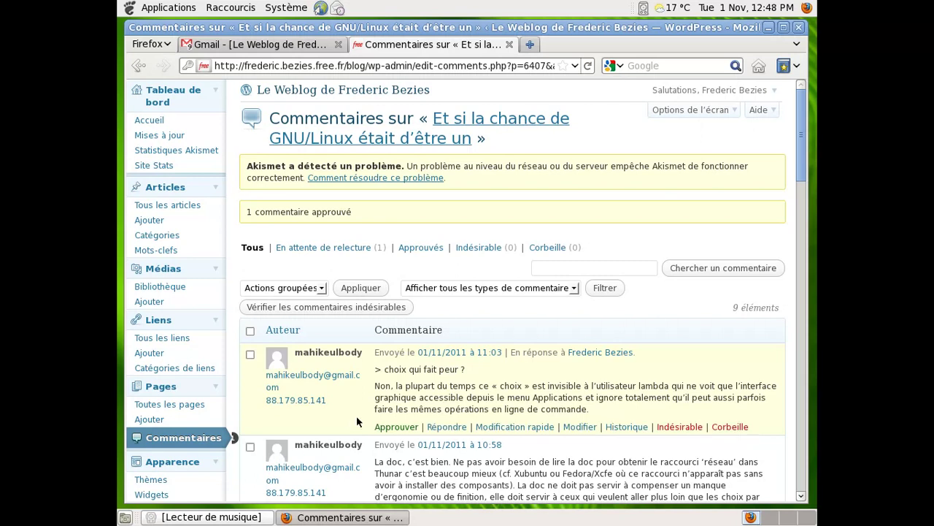
left_click(396, 427)
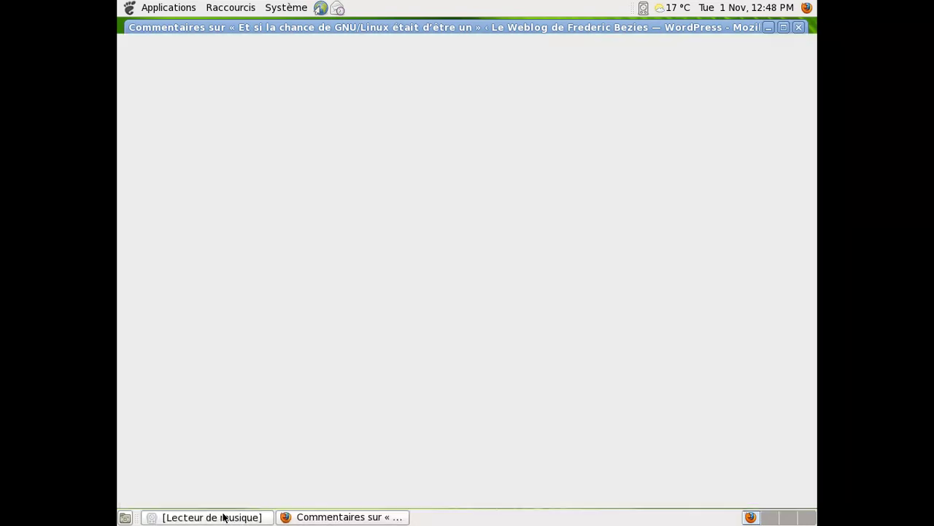
- Hide the music player, close the WordPress tab, and delete the moderation email
left_click(224, 517)
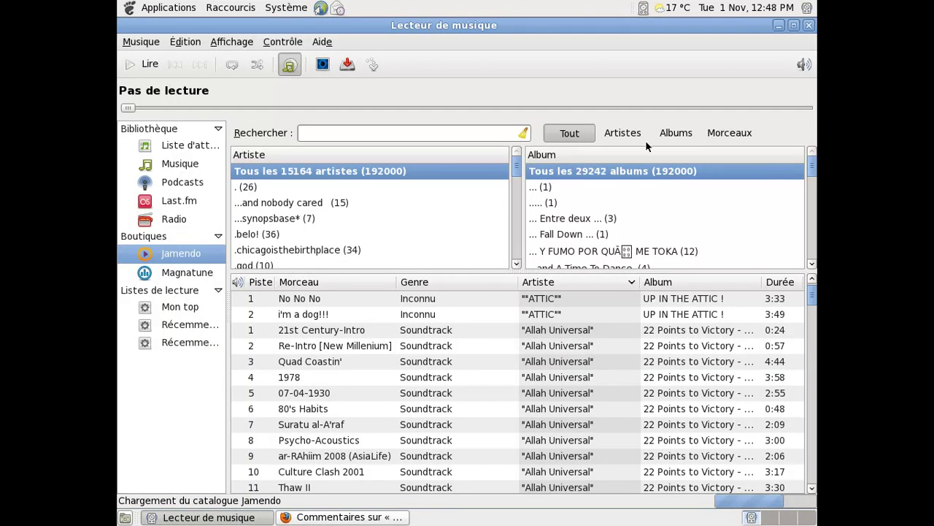
left_click(779, 26)
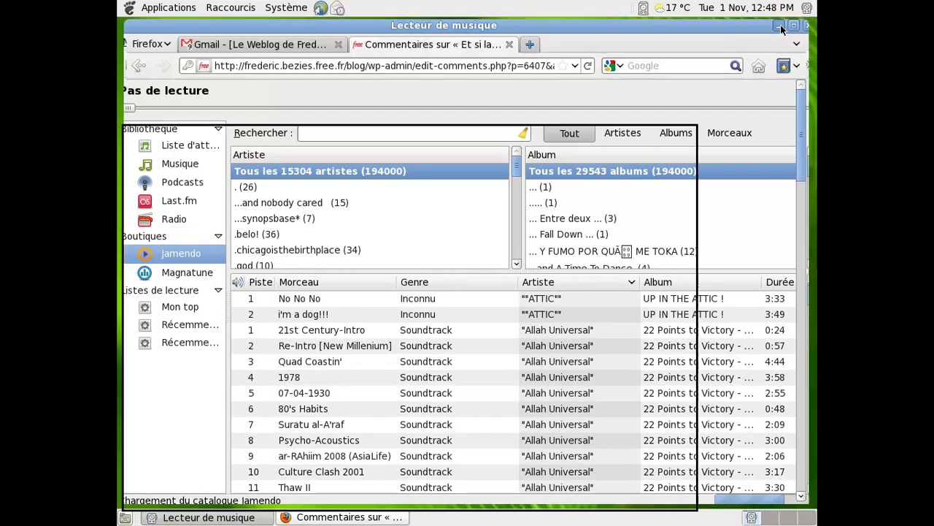
left_click(510, 44)
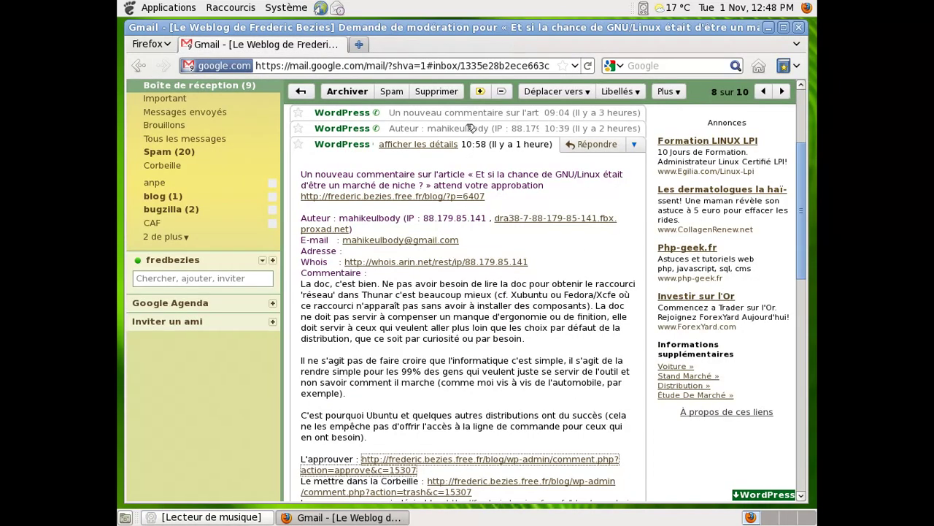
left_click(447, 91)
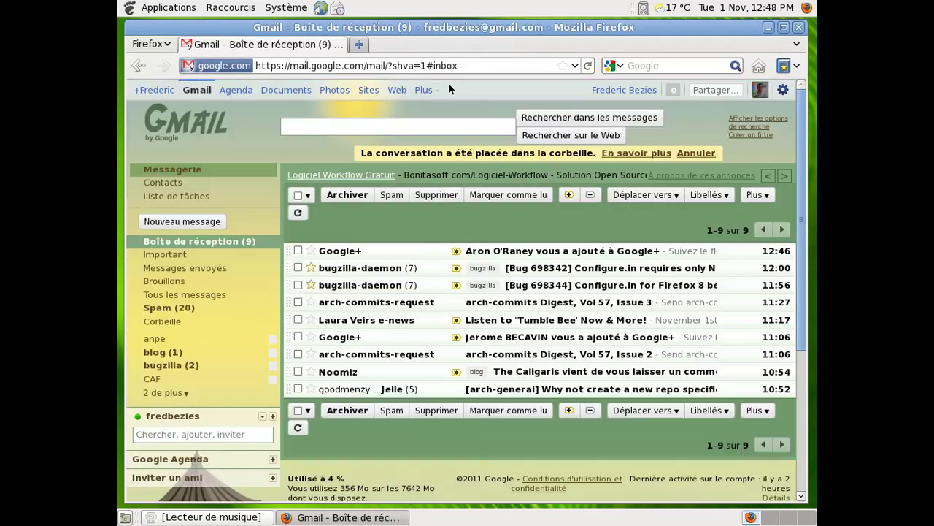
- Open the arch-commits Digest, Vol 57, Issue 2 email and scroll through it
left_click(589, 356)
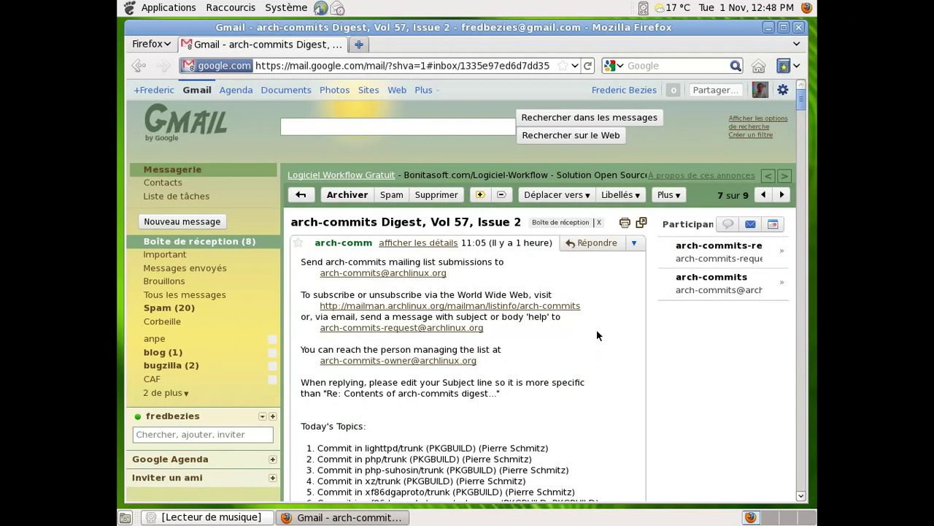
scroll(594, 333, "down", 2)
scroll(594, 333, "down", 1)
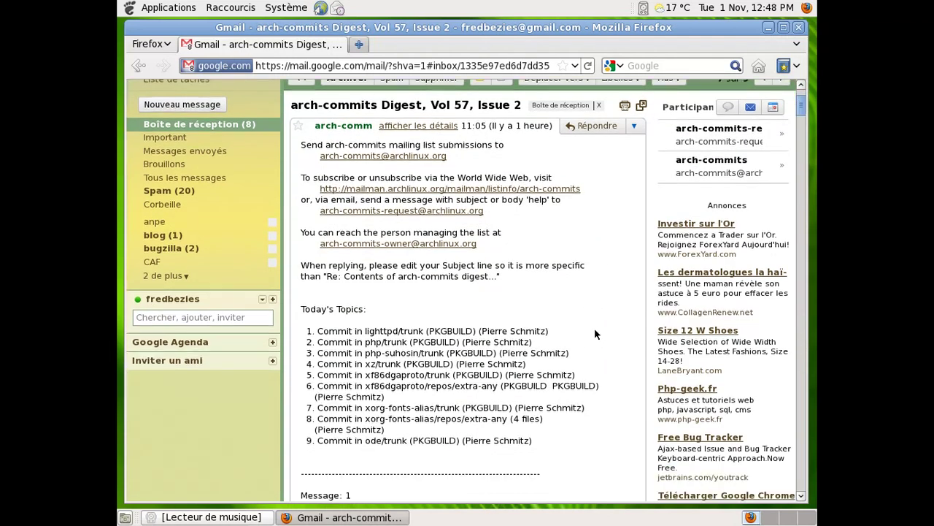
- Close Firefox, hide the music player, and launch Contrôleur de volume from Son et vidéo
left_click(798, 28)
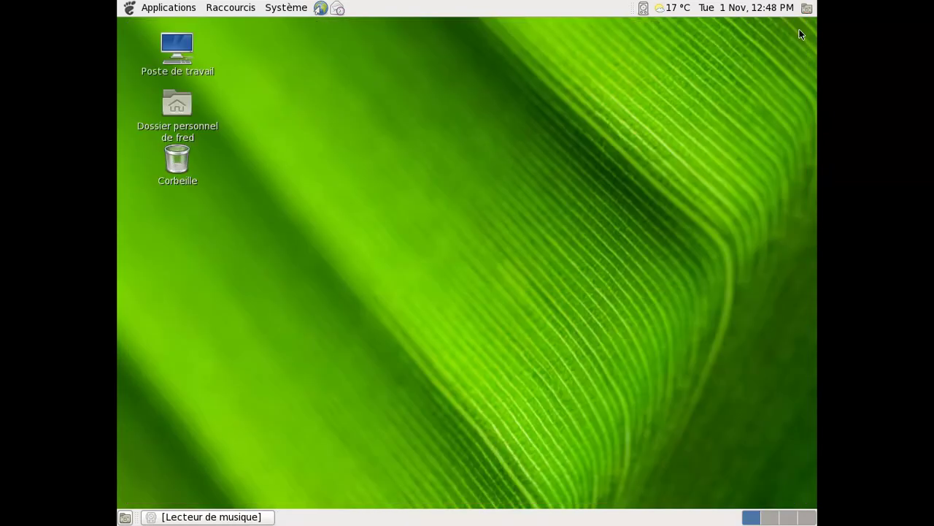
left_click(211, 517)
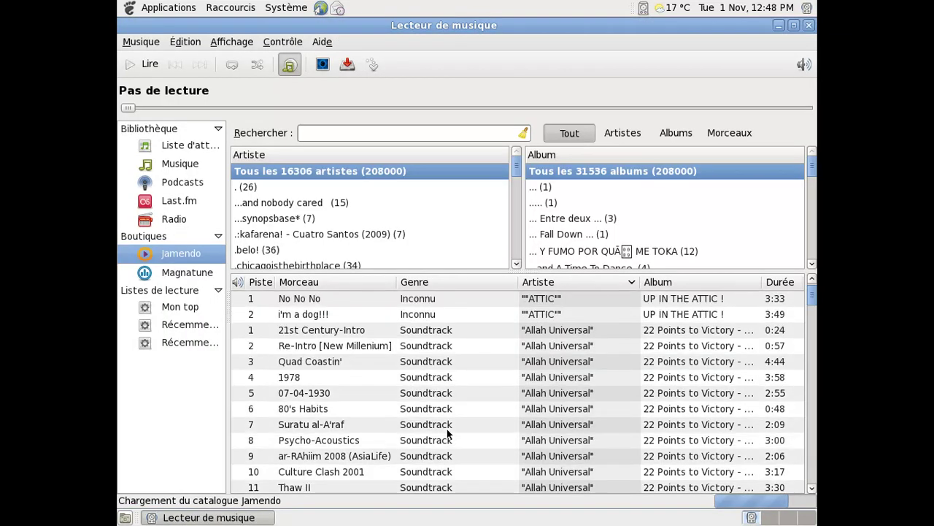
left_click(778, 25)
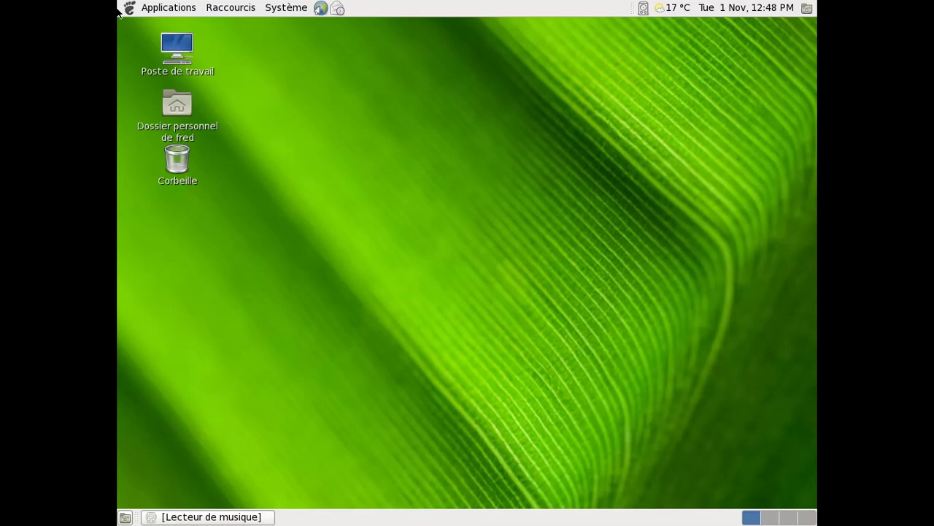
left_click(168, 7)
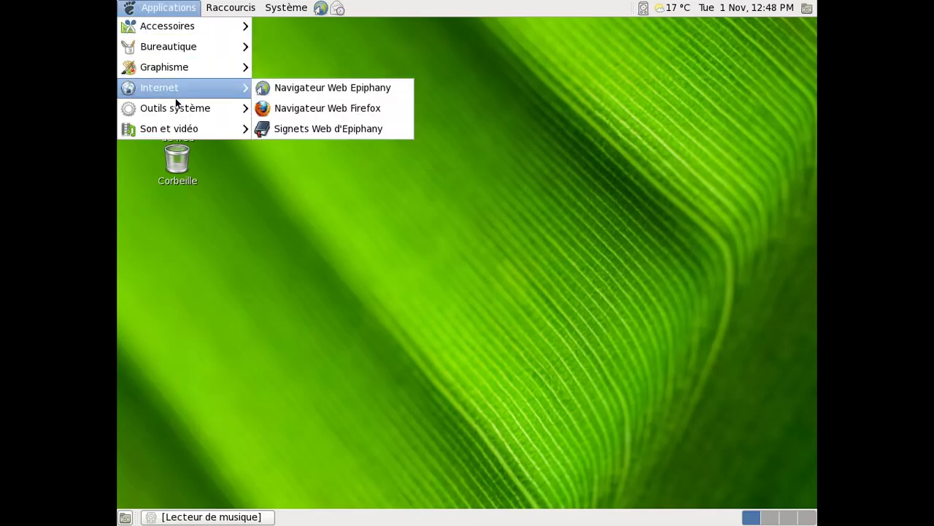
mouse_move(175, 107)
mouse_move(191, 126)
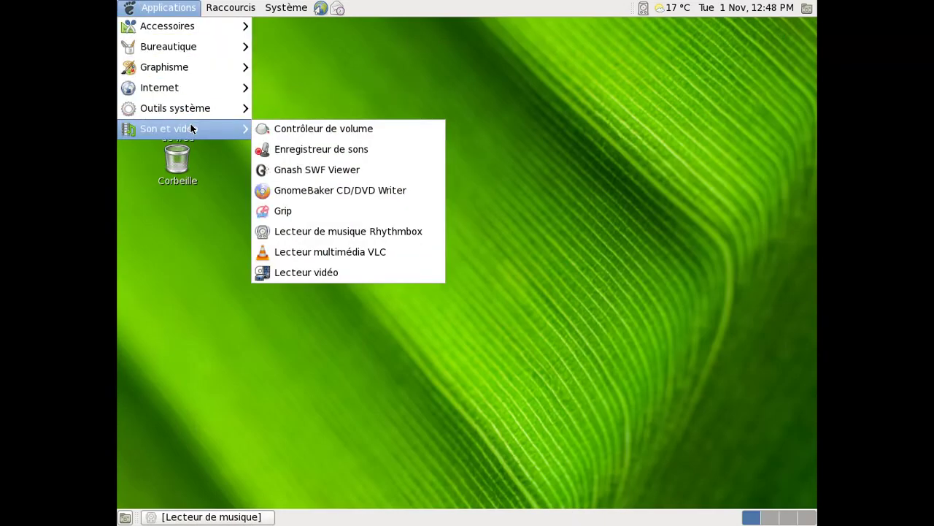
left_click(341, 128)
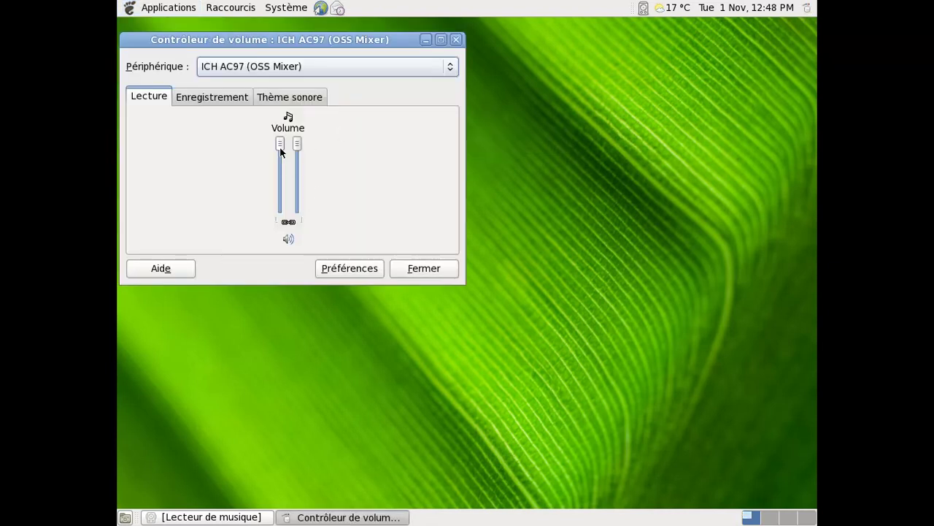
- Glance at the mixer preferences, then view the Enregistrement recording channels
left_click(350, 267)
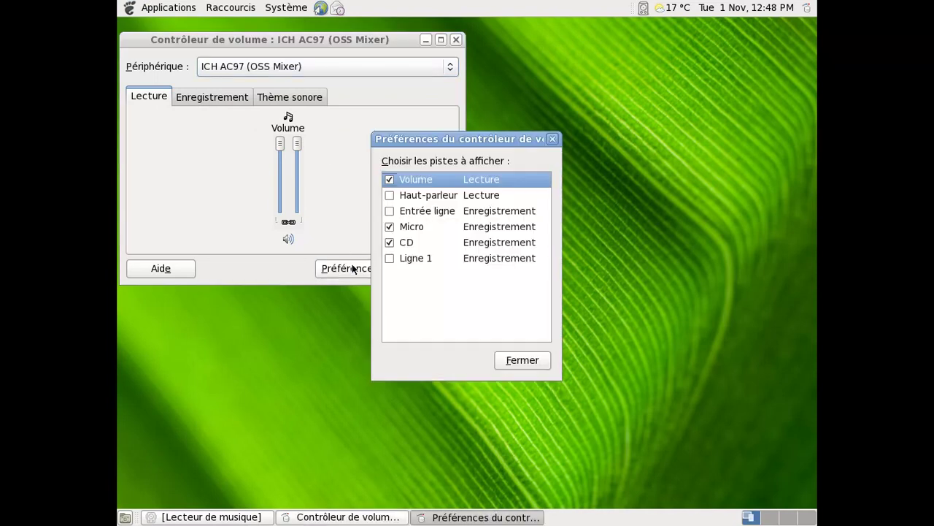
left_click(505, 355)
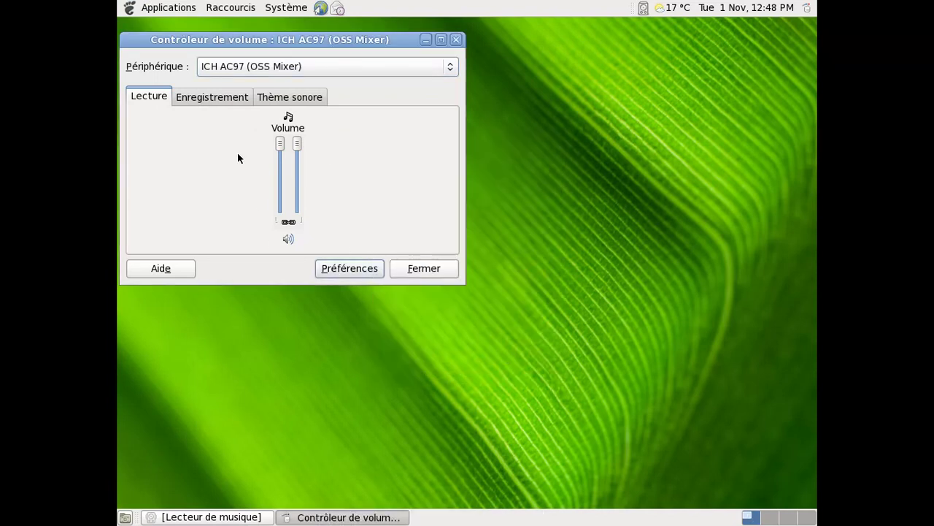
left_click(191, 97)
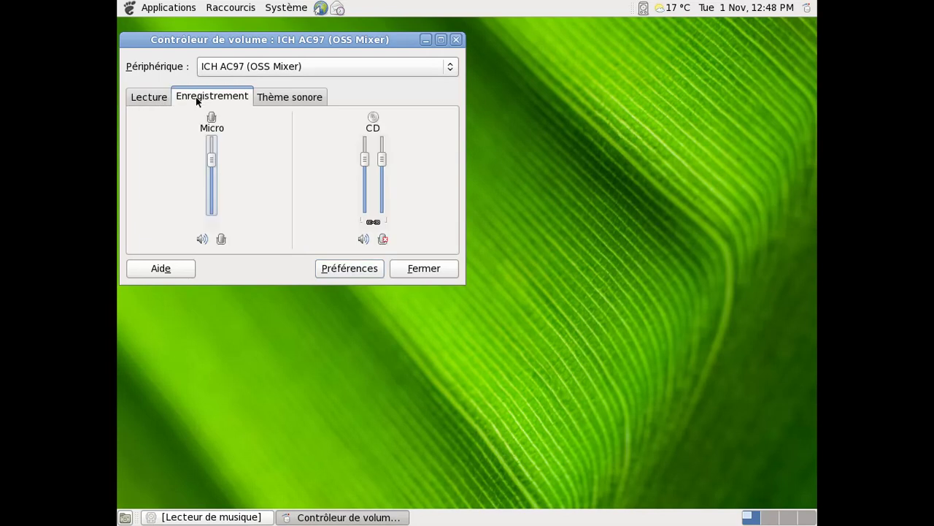
- Change the Thème sonore from Aucun son to Default, then close Volume Control
left_click(288, 96)
left_click(244, 123)
left_click(242, 140)
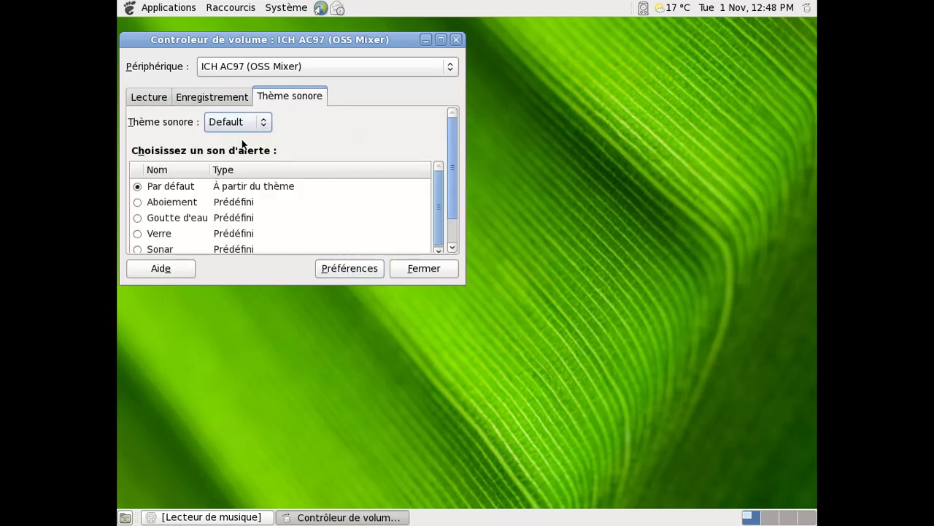
left_click(403, 269)
- Open the Ajouter au tableau de bord list from the panel and scroll through the available items
right_click(602, 13)
left_click(605, 17)
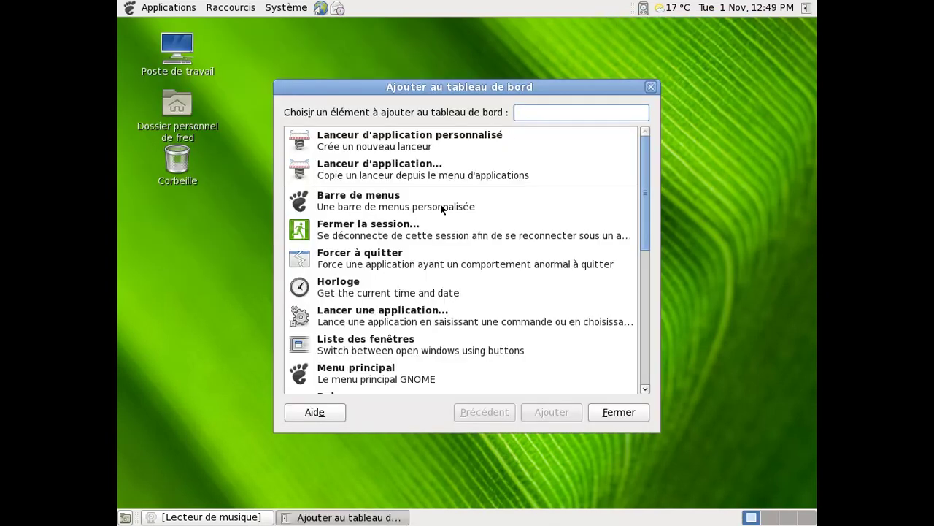
scroll(453, 295, "down", 3)
scroll(453, 300, "down", 5)
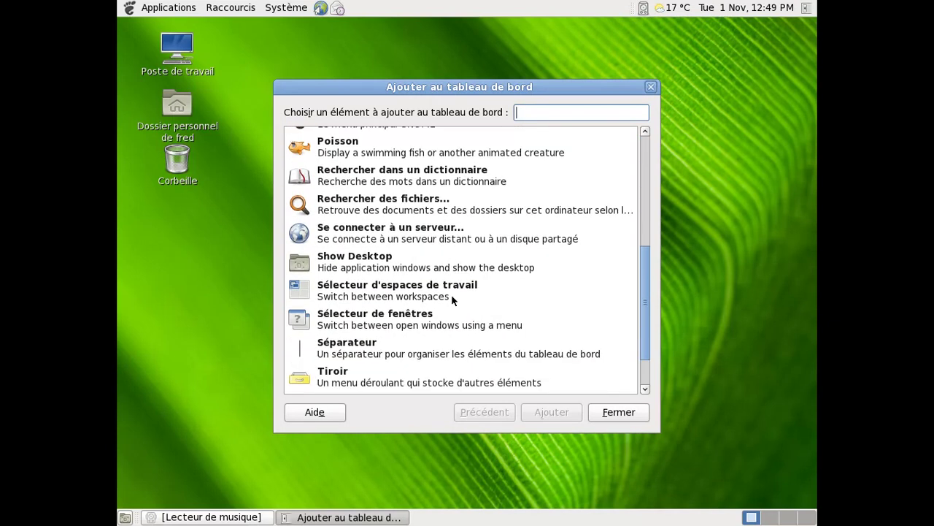
scroll(452, 299, "up", 4)
scroll(452, 296, "up", 5)
scroll(452, 296, "down", 4)
scroll(451, 300, "down", 5)
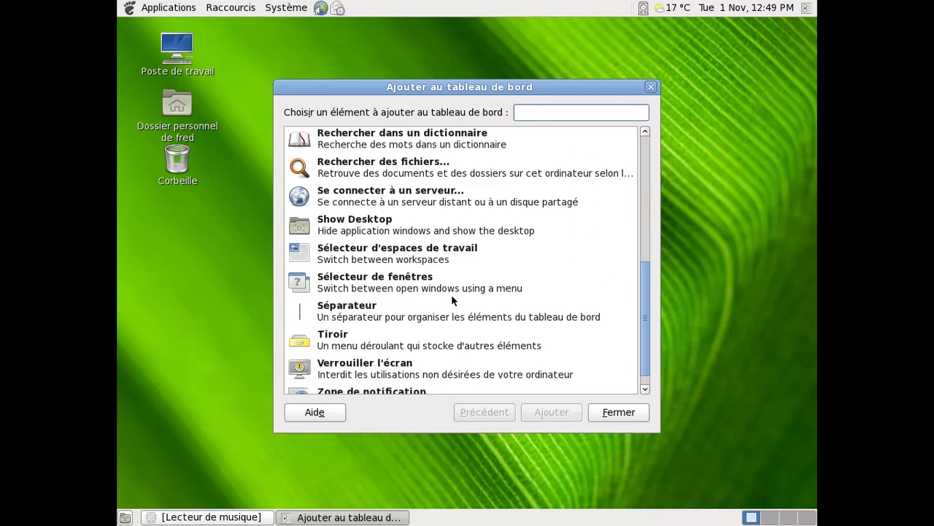
scroll(460, 281, "up", 9)
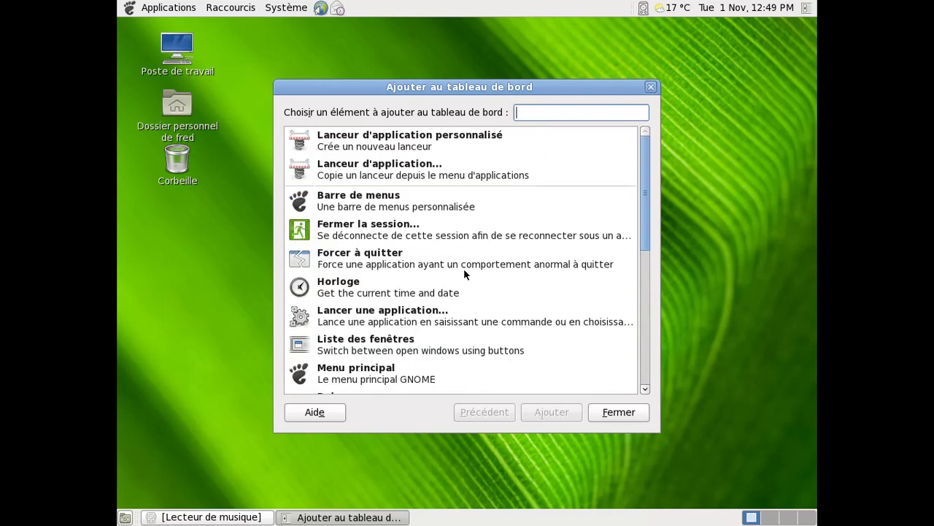
scroll(464, 272, "down", 9)
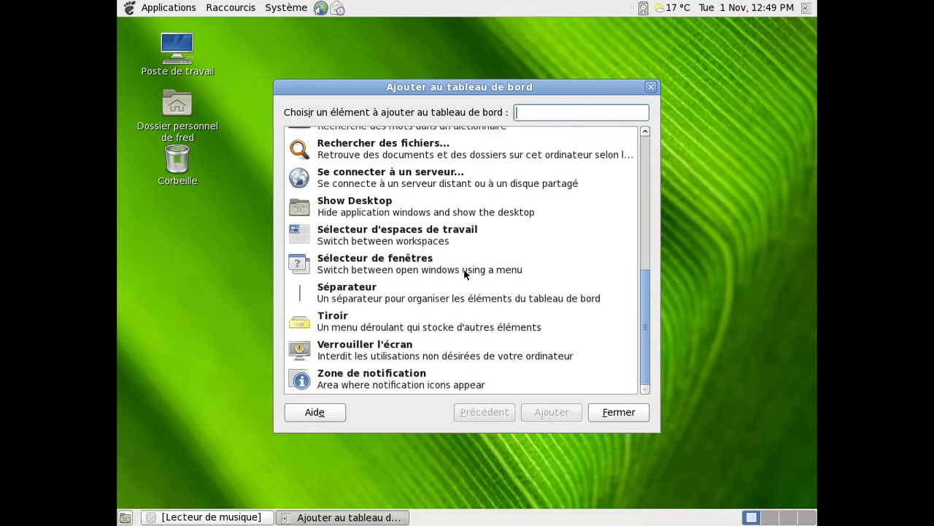
- Filter the list with 'vo' and 'son', clear the search, and close it without adding anything
type("vo")
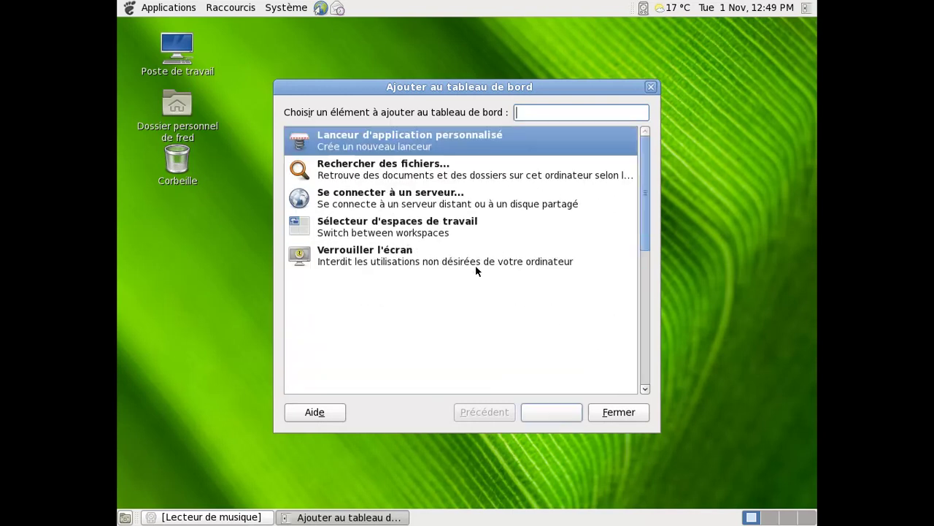
key("BackSpace")
key("BackSpace")
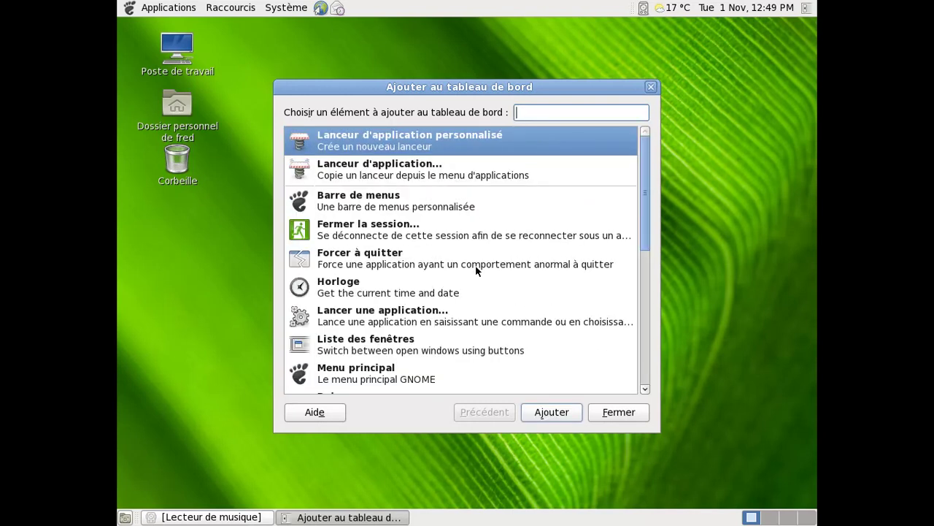
type("son")
key("BackSpace")
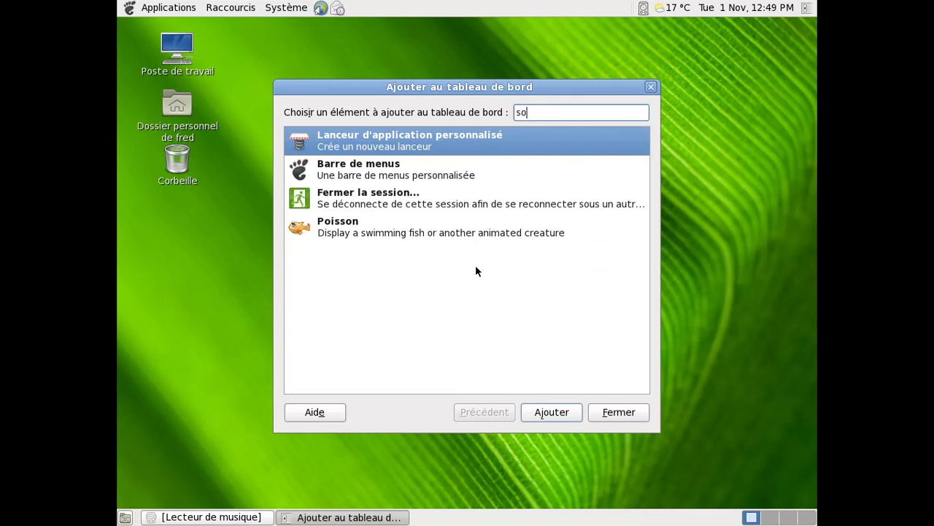
key("BackSpace")
key("BackSpace")
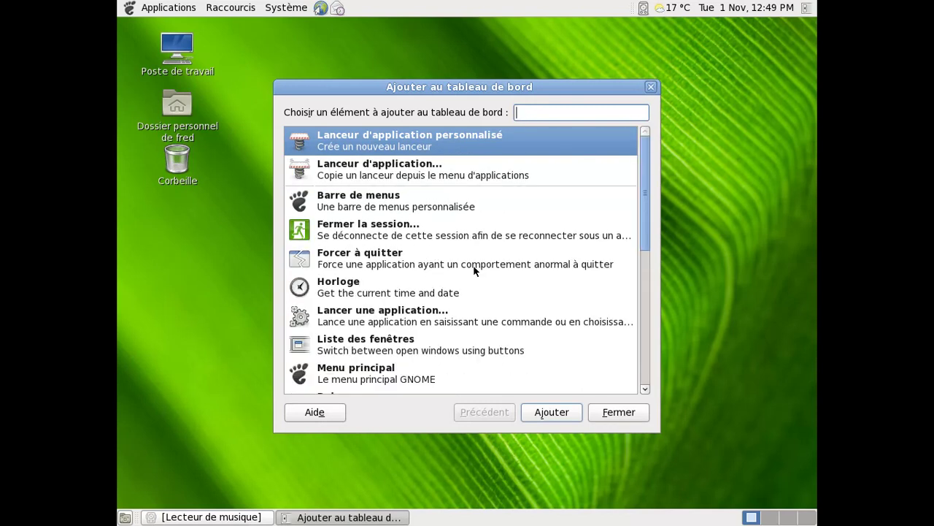
left_click(617, 416)
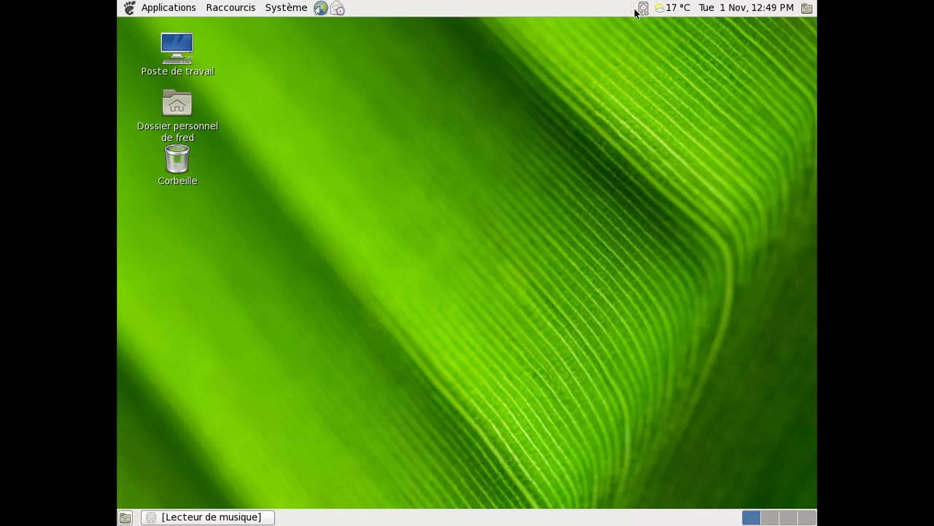
- From the top panel's menu, choose Ajouter au tableau de bord and go on with Lanceur d'application
right_click(482, 10)
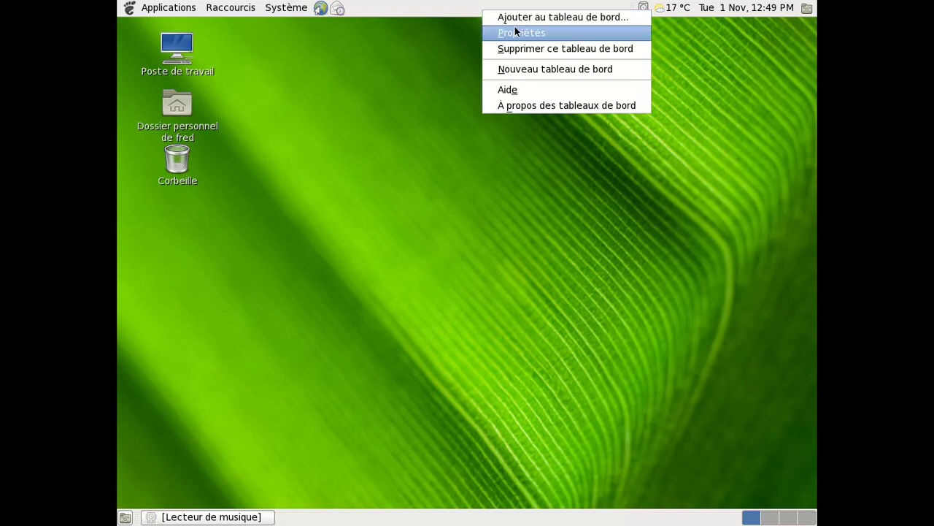
left_click(513, 22)
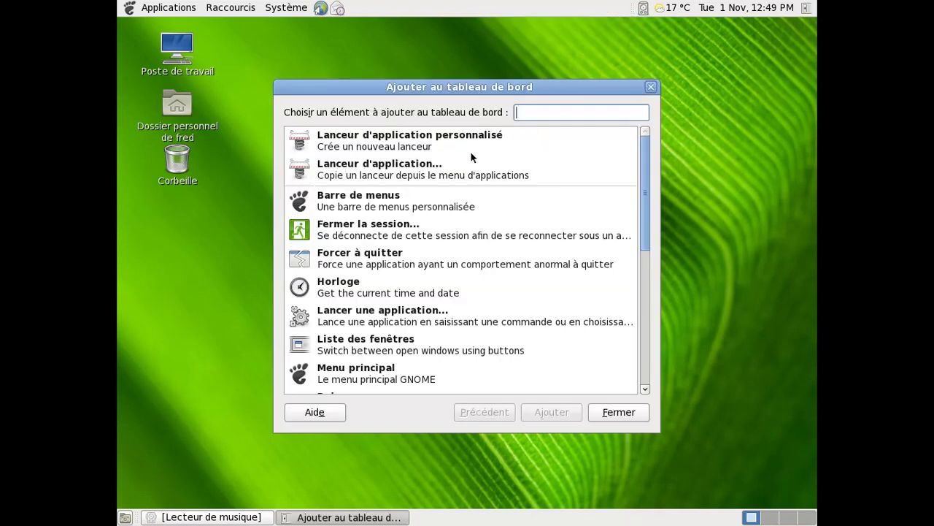
left_click(459, 171)
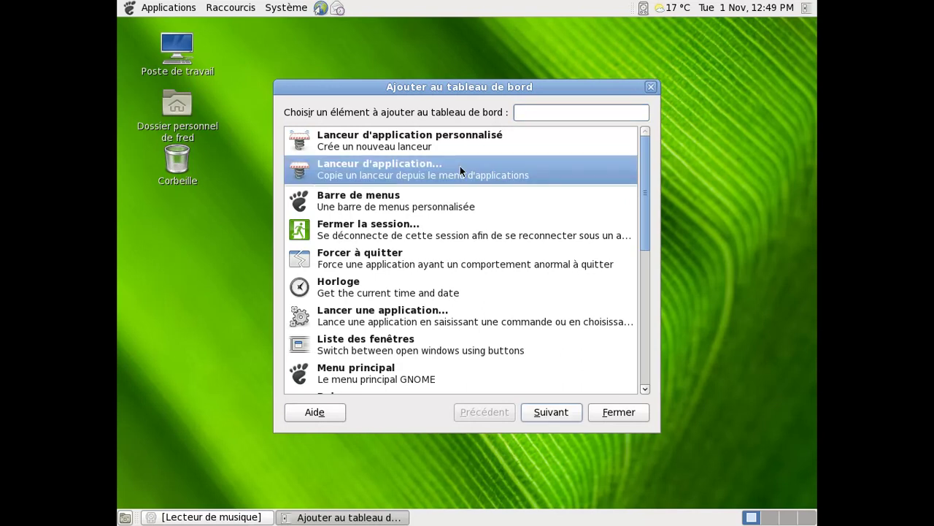
double_click(460, 170)
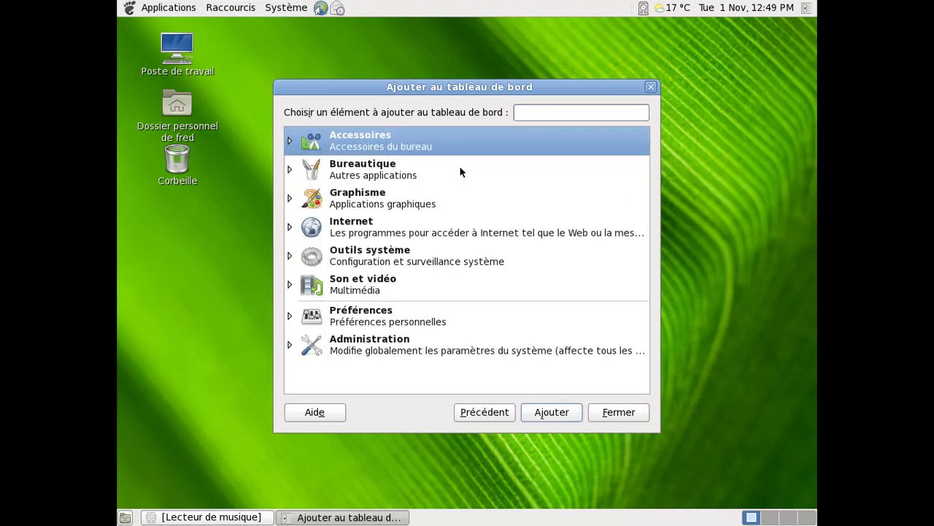
- Add the Contrôleur de volume launcher from the Préférences category to the panel and close the list
left_click(289, 315)
scroll(584, 254, "down", 4)
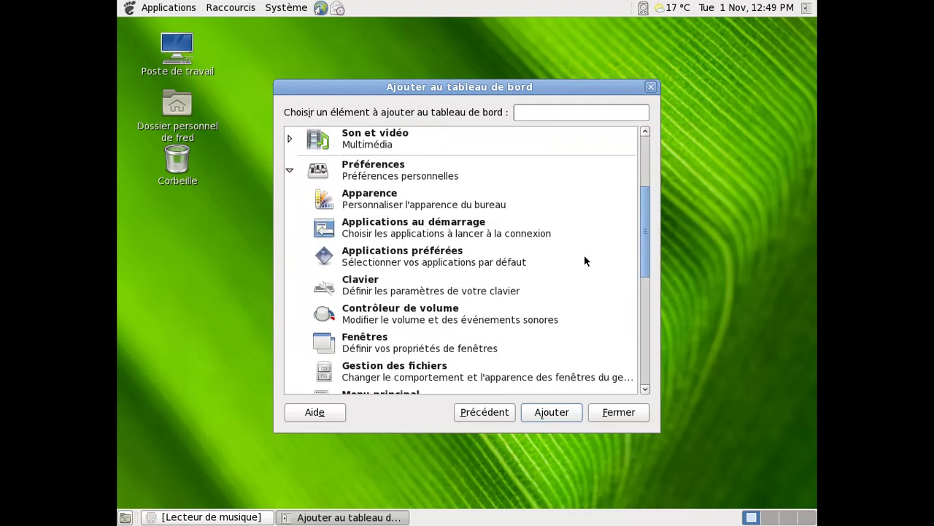
left_click(313, 317)
left_click(542, 412)
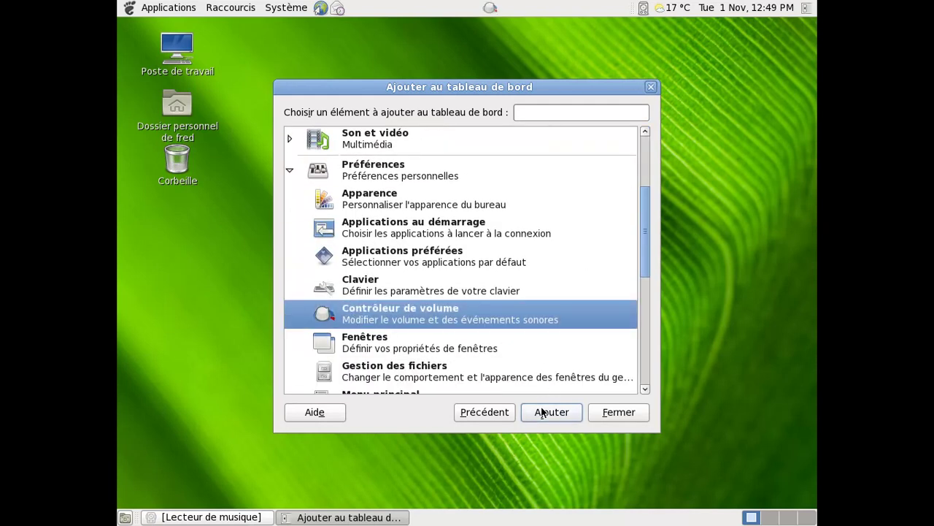
left_click(646, 412)
- Try the volume launcher, close the mixer, and remove the launcher with Enlever du tableau de bord
double_click(490, 8)
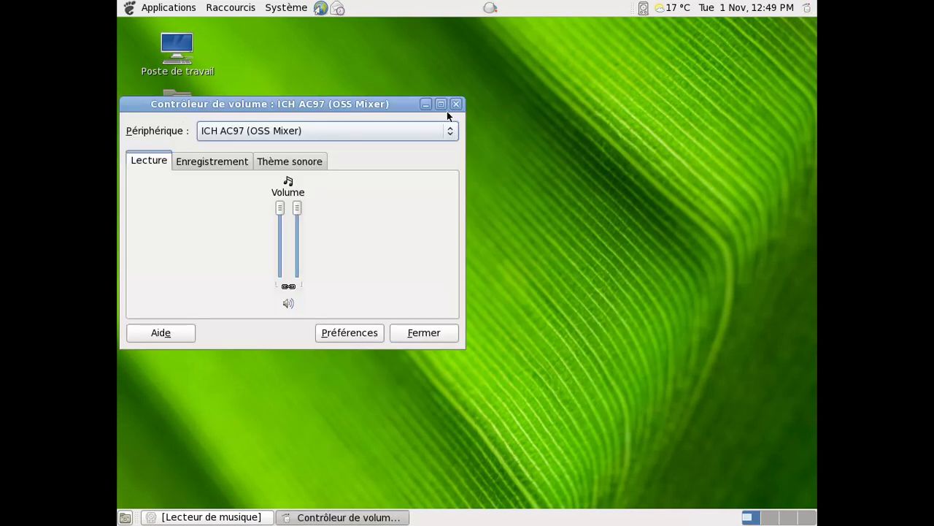
left_click(456, 104)
right_click(489, 9)
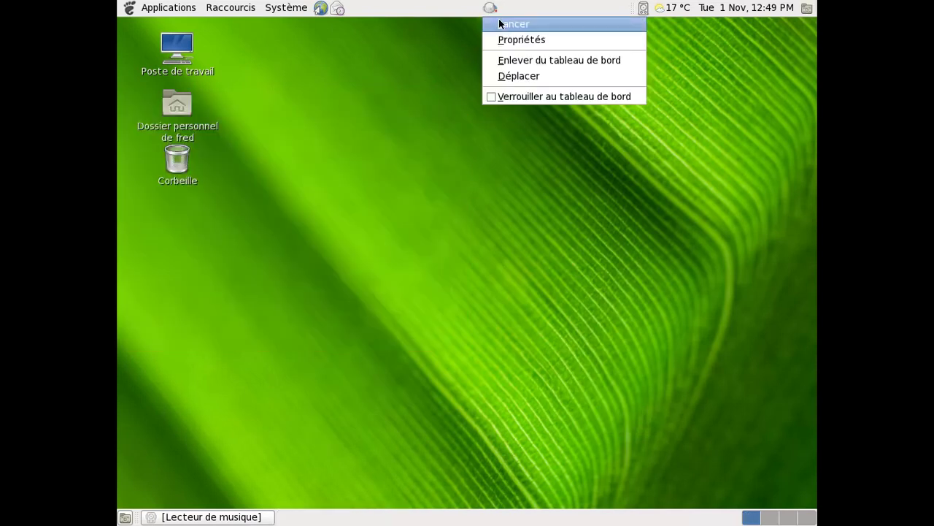
left_click(523, 61)
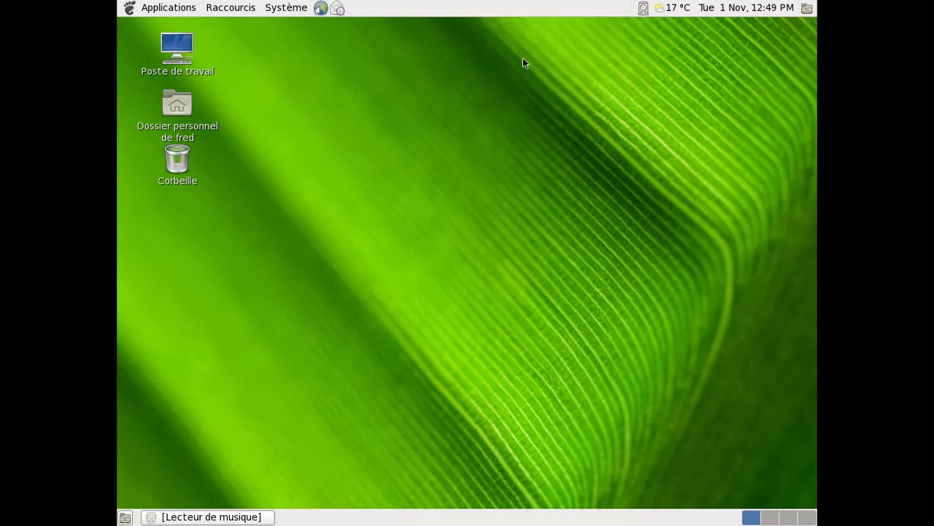
- Restore the Lecteur de musique window and minimize it again to reveal the desktop
left_click(184, 9)
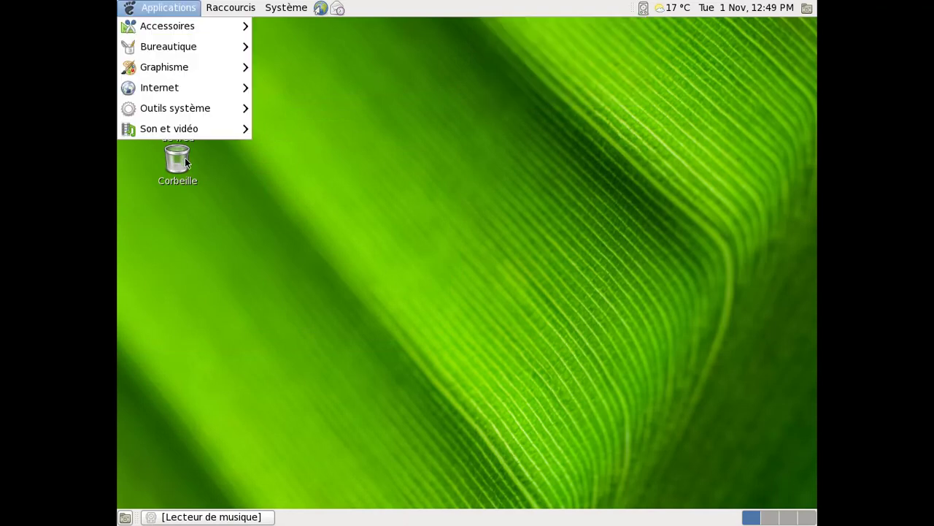
left_click(209, 288)
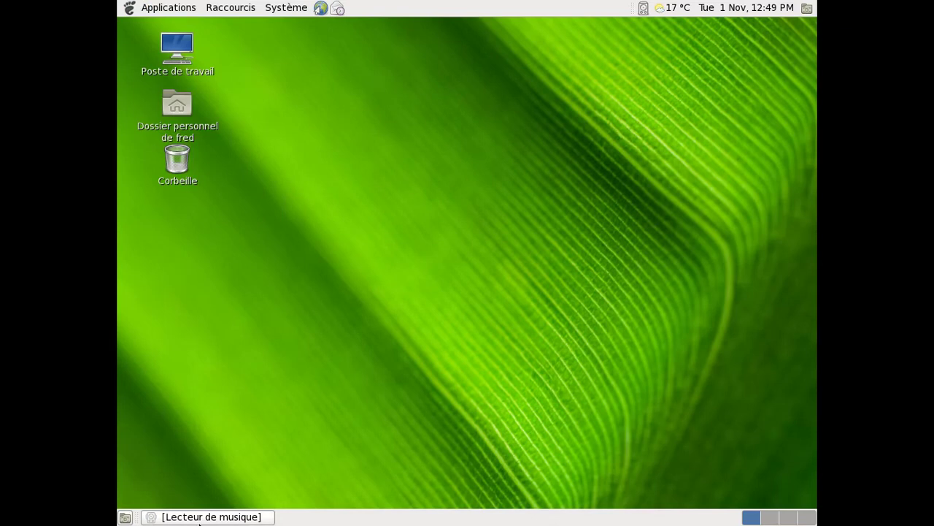
left_click(199, 517)
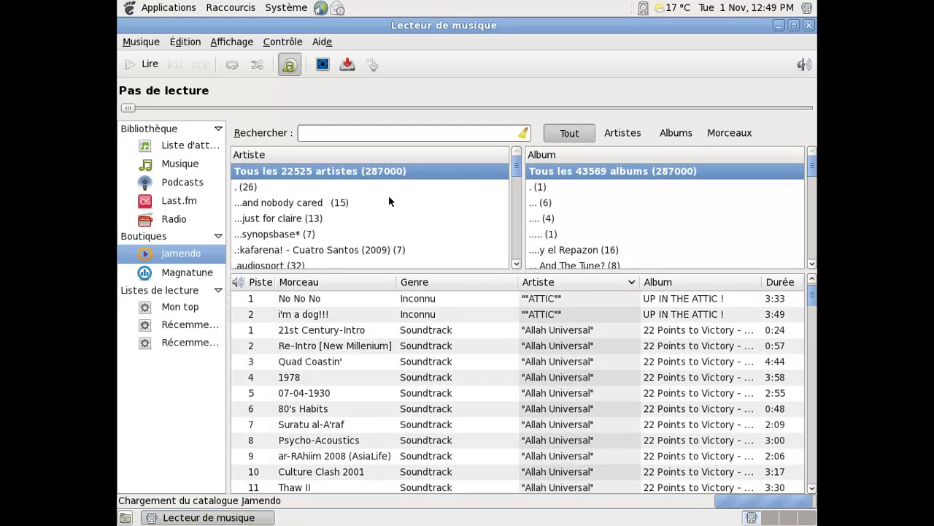
left_click(777, 27)
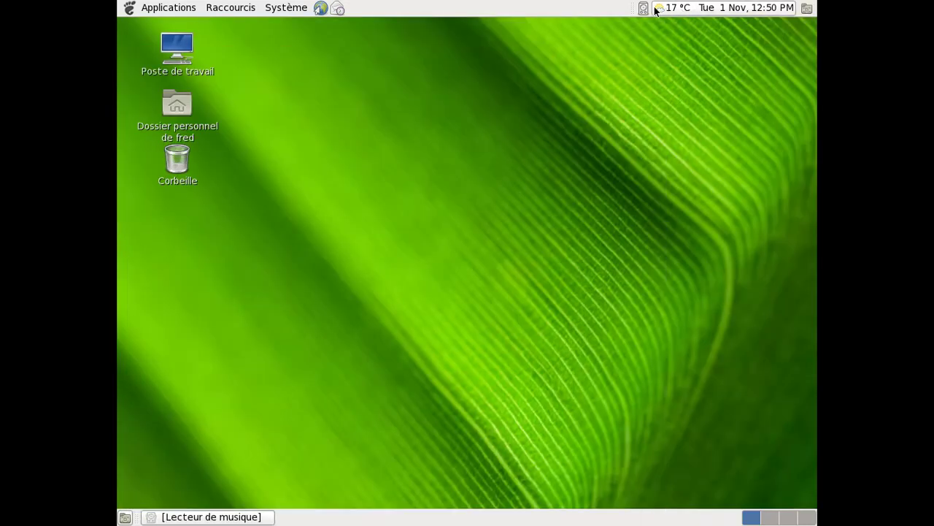
- Open and close the top panel's properties, then open the add-to-panel list and scroll through it
right_click(604, 8)
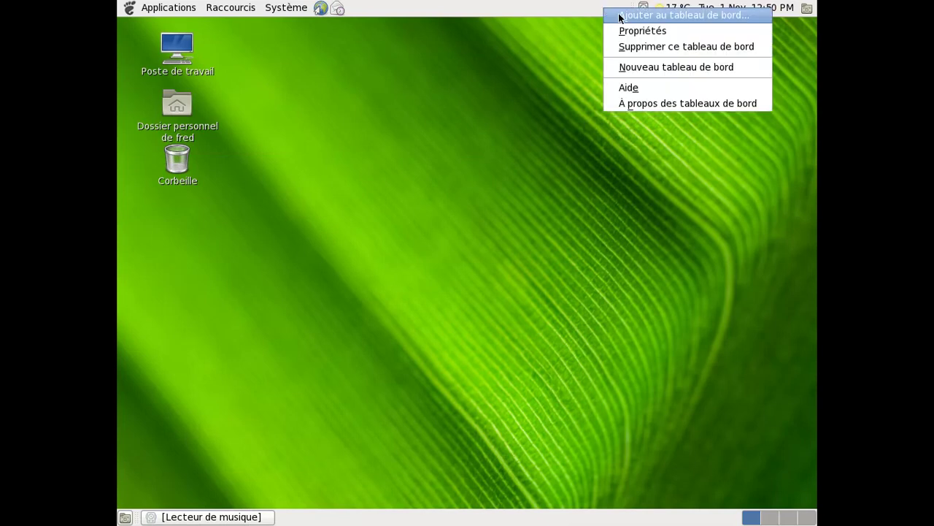
left_click(628, 31)
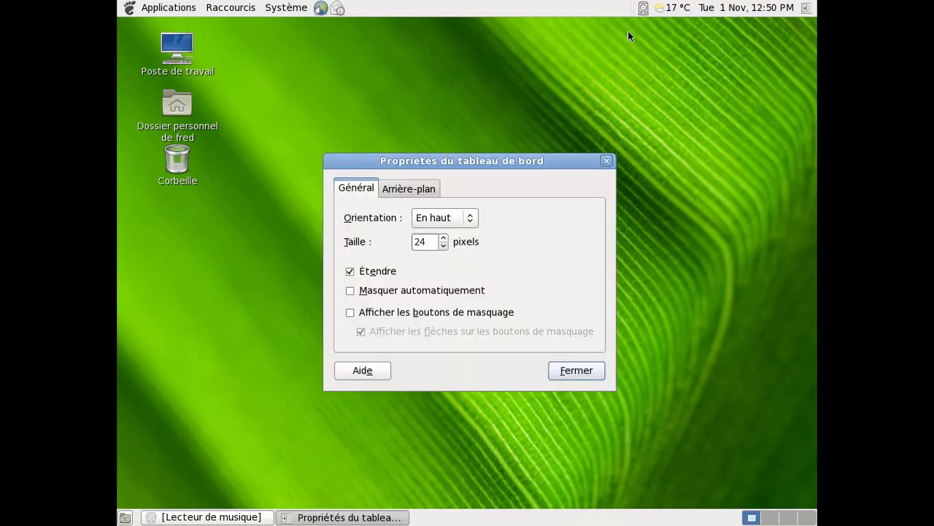
left_click(605, 159)
right_click(603, 7)
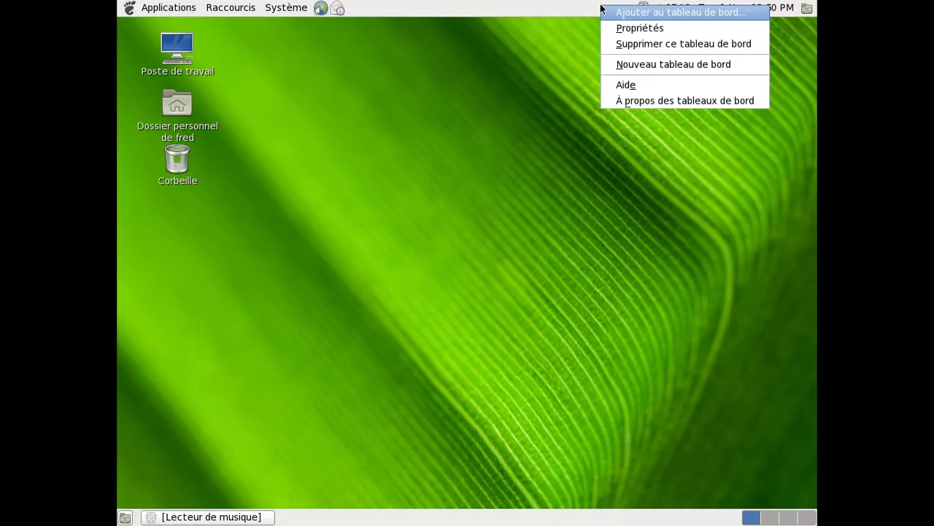
left_click(605, 13)
scroll(550, 182, "down", 2)
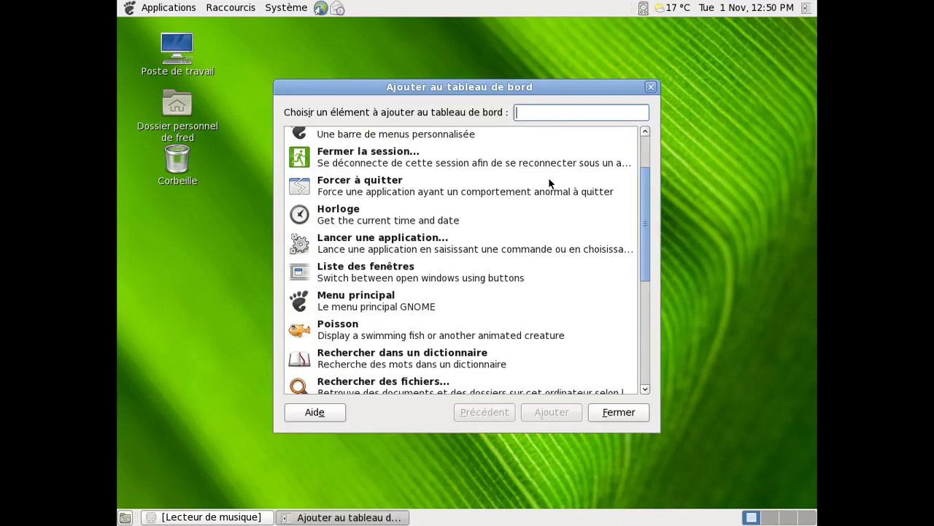
scroll(551, 183, "down", 6)
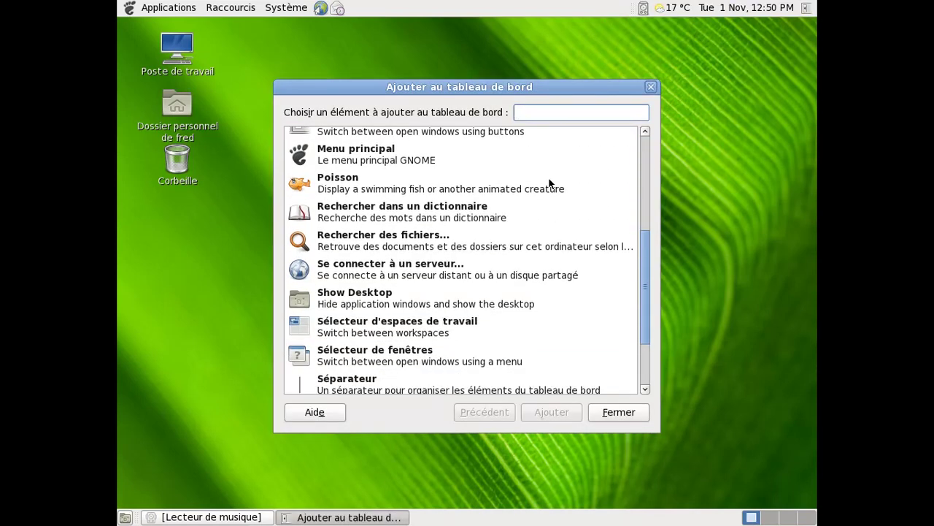
scroll(549, 178, "down", 1)
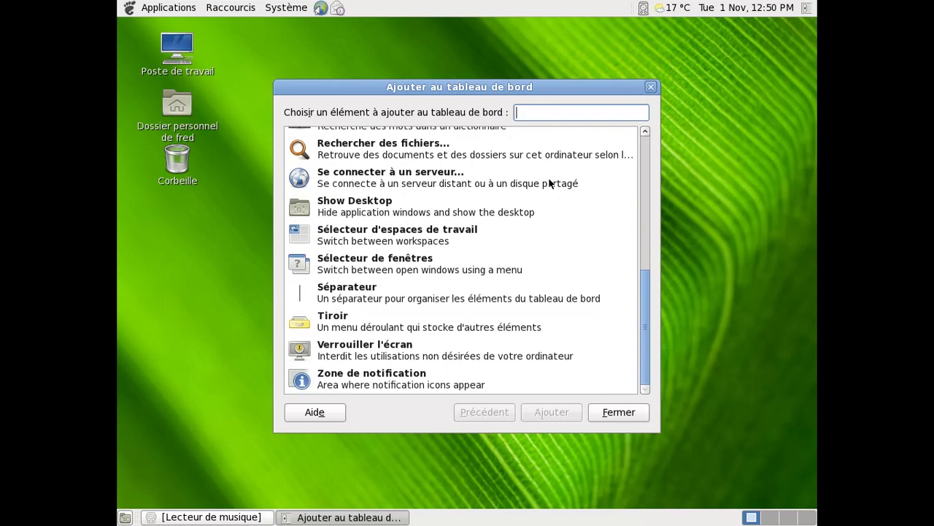
scroll(549, 181, "up", 5)
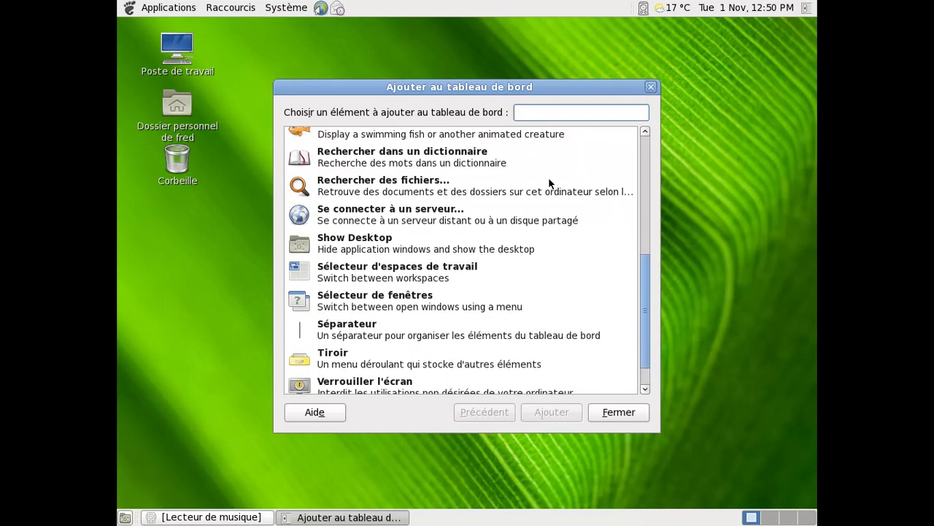
scroll(549, 180, "up", 1)
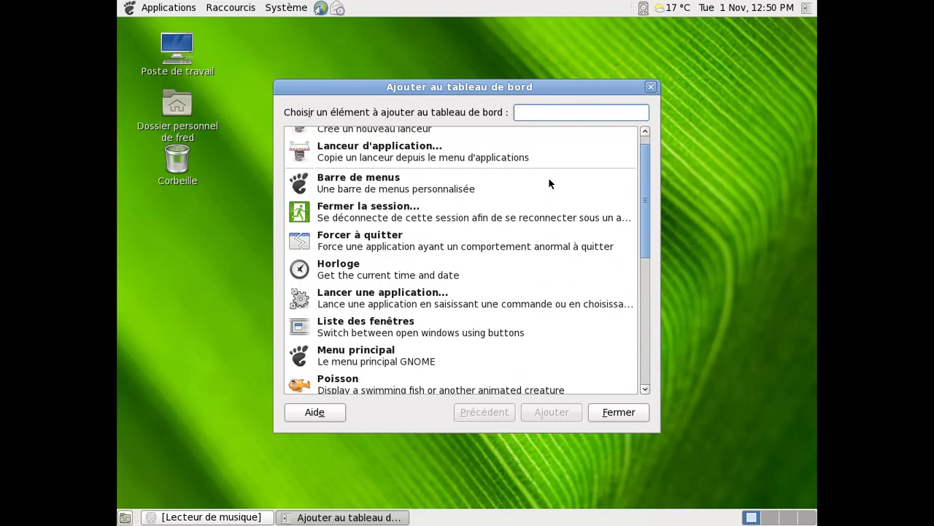
- Open Contrôleur de volume from Son et vidéo, view its recording and sound theme tabs, close everything, restore the music player
left_click(140, 9)
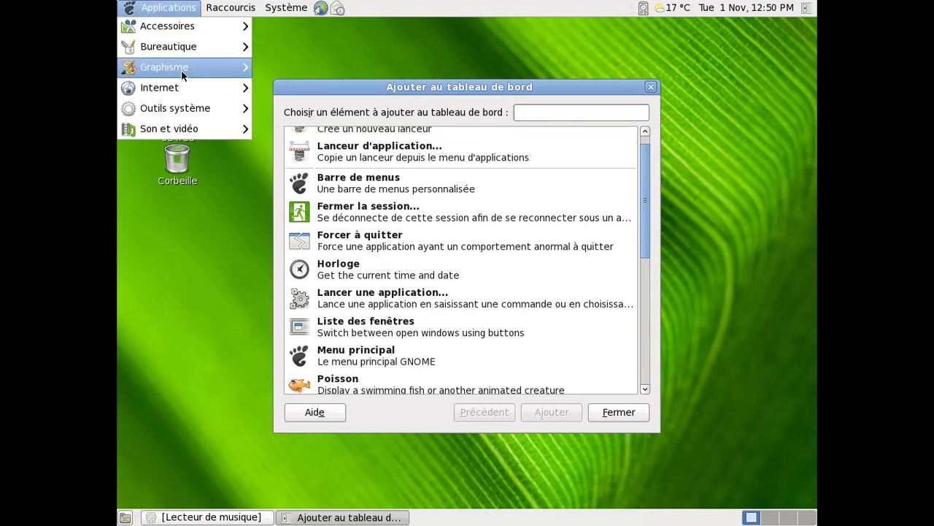
mouse_move(195, 109)
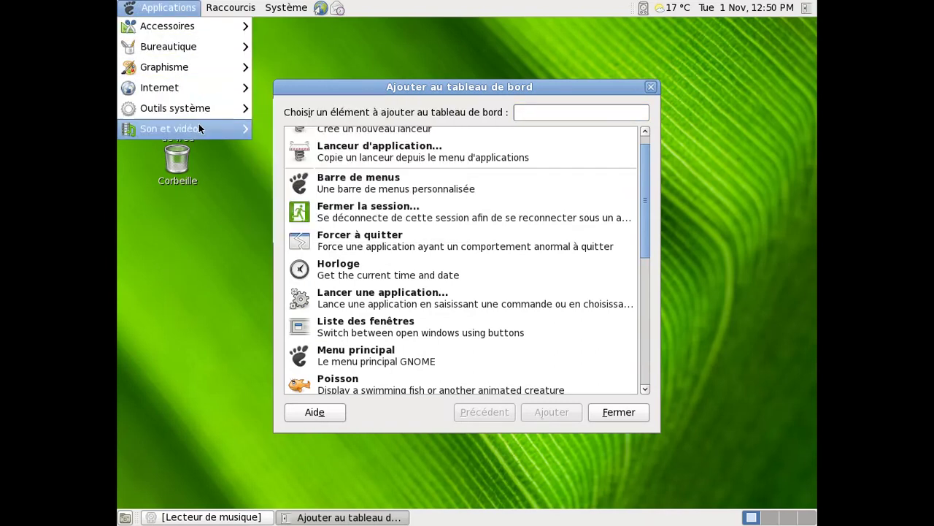
mouse_move(199, 128)
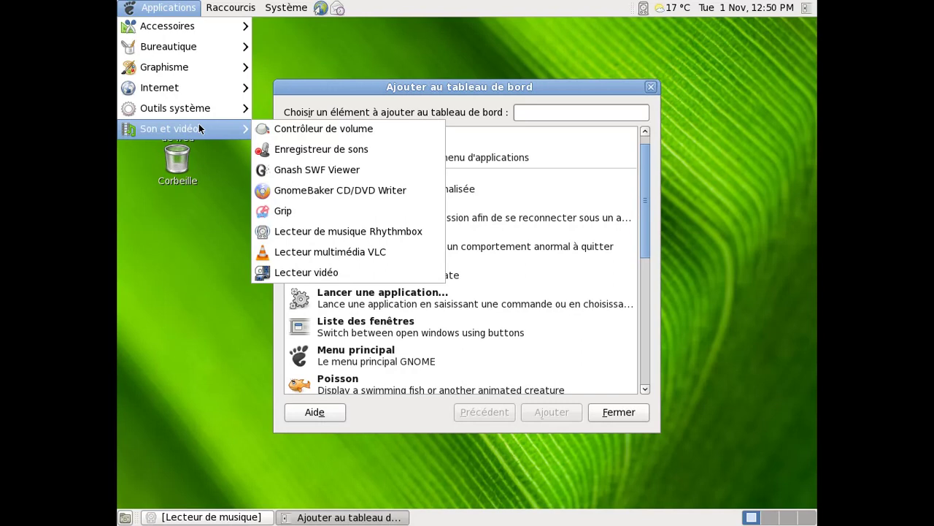
left_click(272, 133)
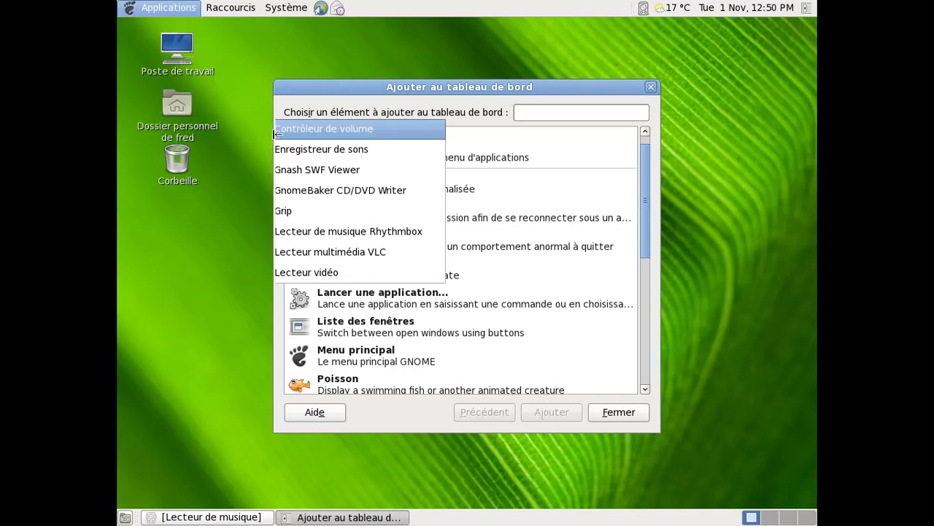
left_click(241, 162)
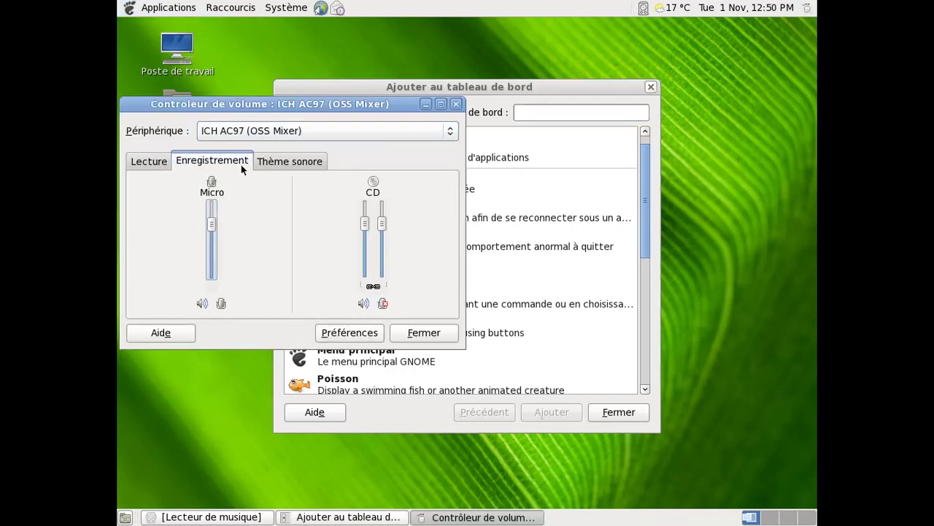
left_click(266, 162)
left_click(456, 103)
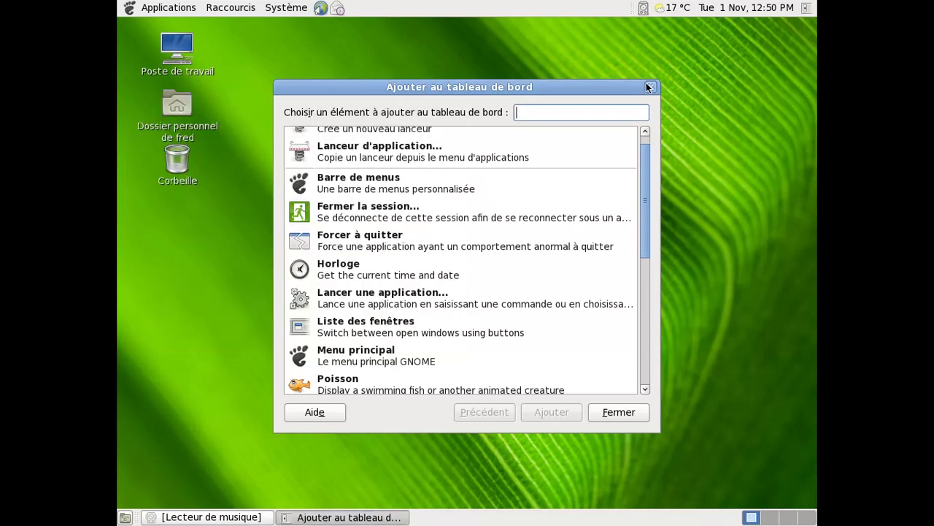
left_click(650, 87)
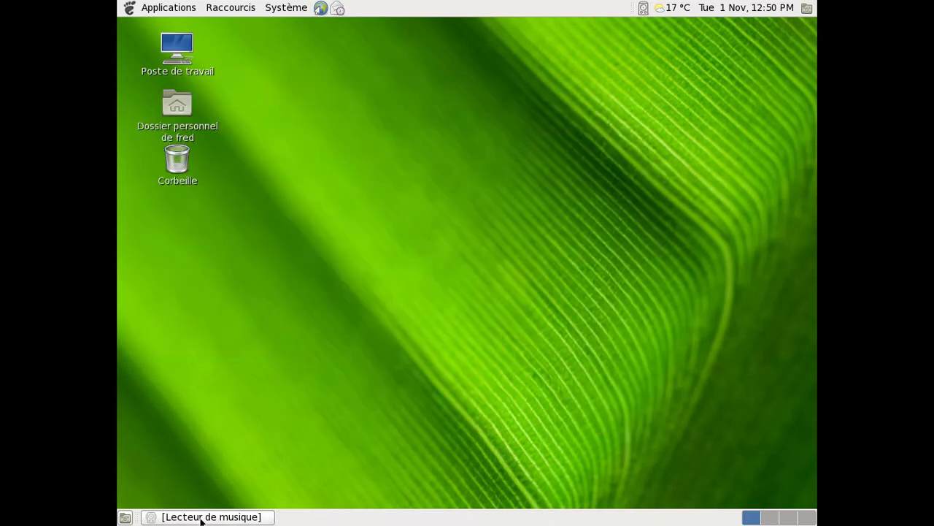
left_click(202, 517)
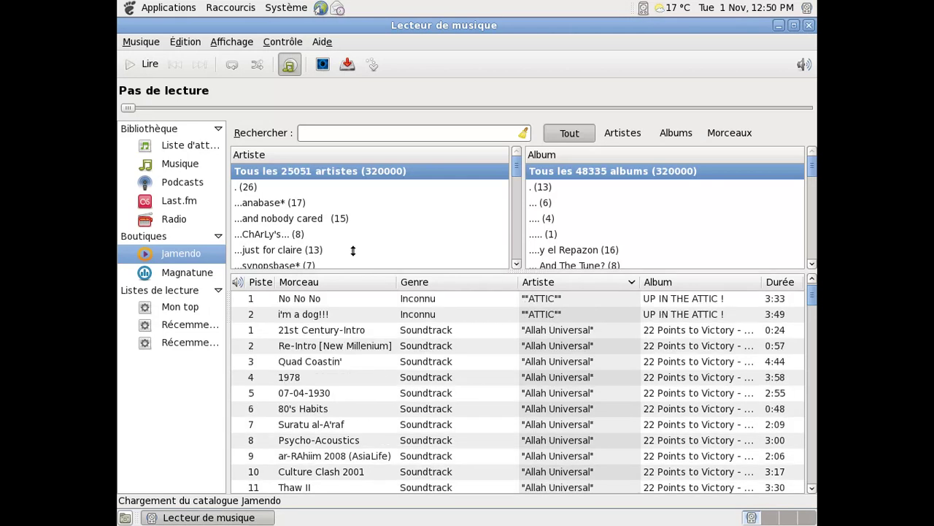
- Browse a few Jamendo artists, then try a search for 'ehma' and clear it
left_click(321, 204)
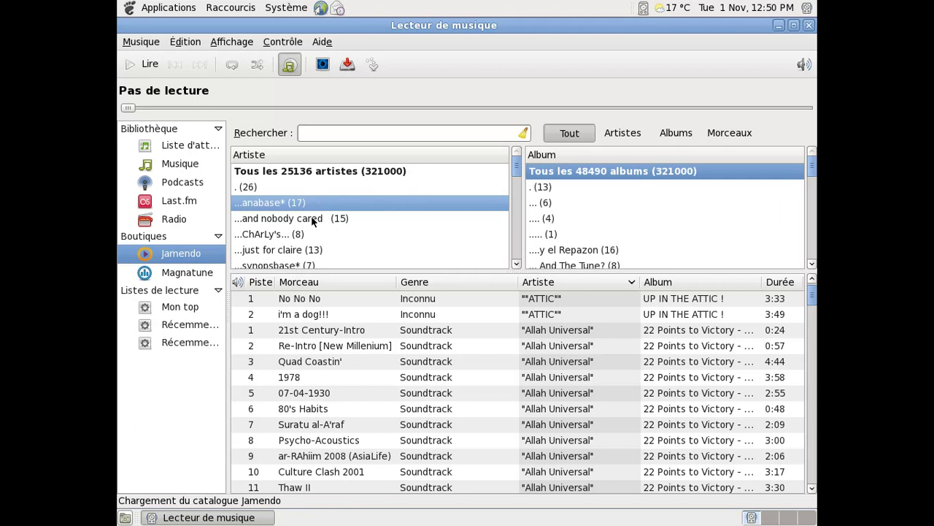
left_click(312, 219)
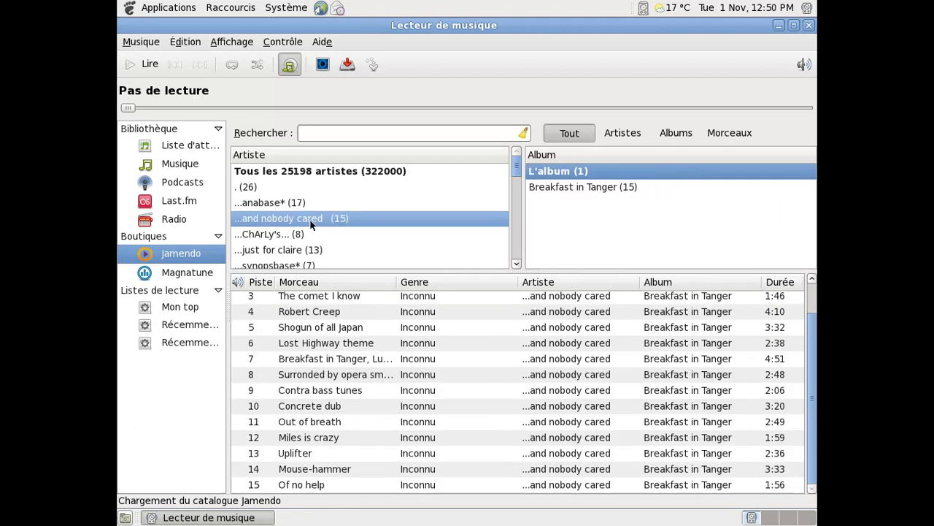
left_click(305, 233)
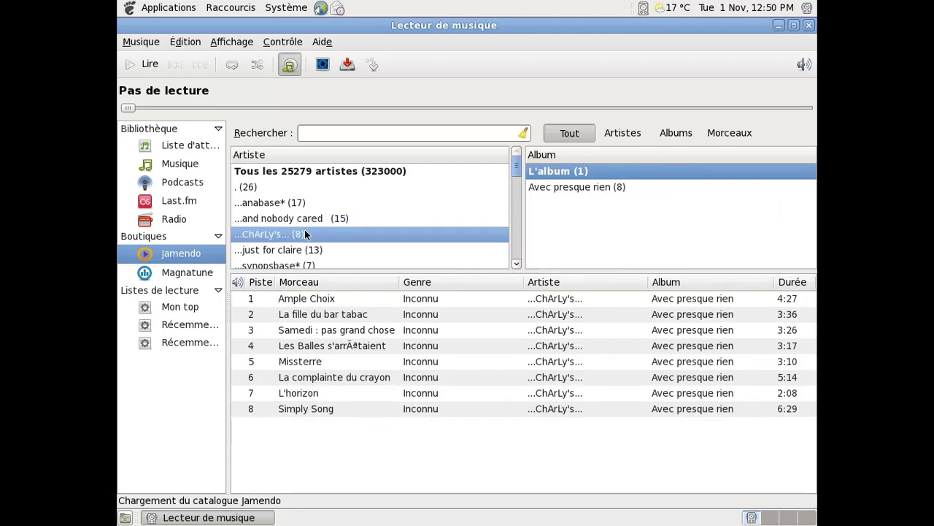
left_click(330, 129)
type("ehma")
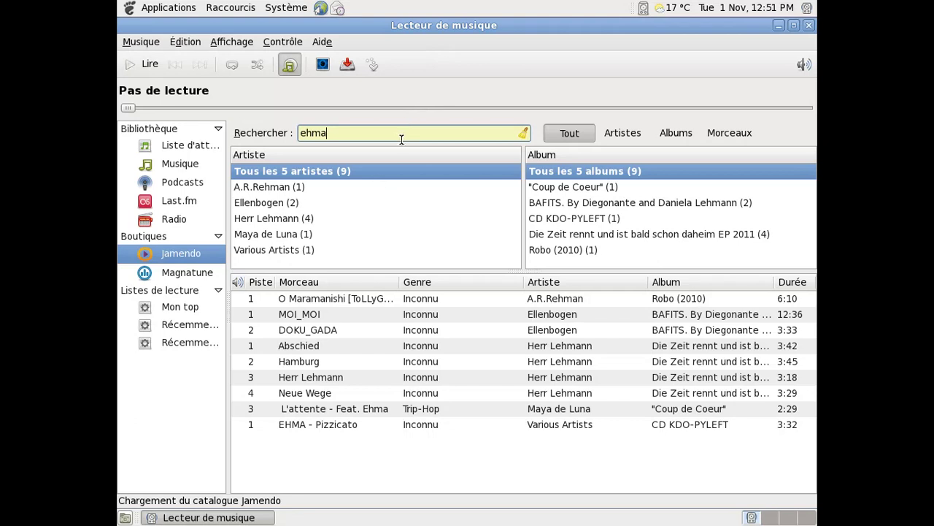
key("BackSpace")
key("BackSpace")
key("BackSpace")
key("BackSpace")
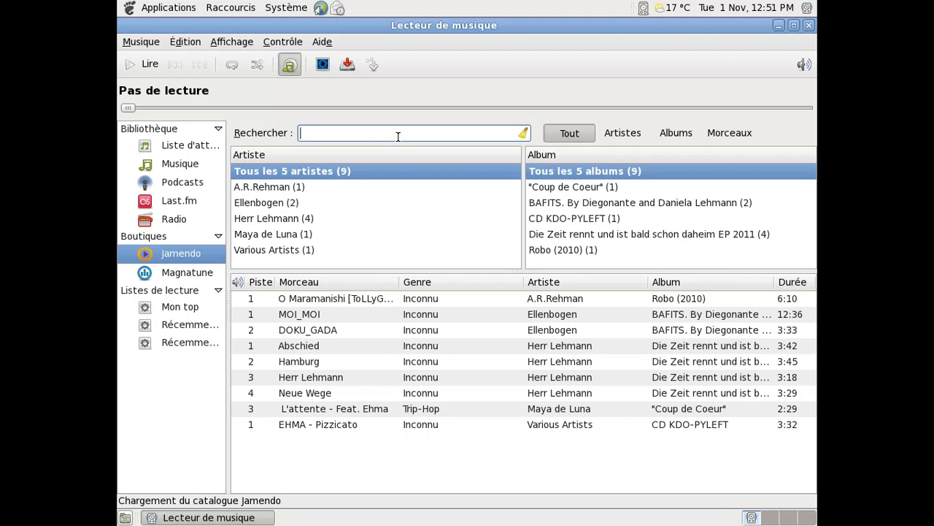
- Search Jamendo for 'roger subirana', open the album Lost Words (17 tracks), and select Erotic Moon
type("roger sub")
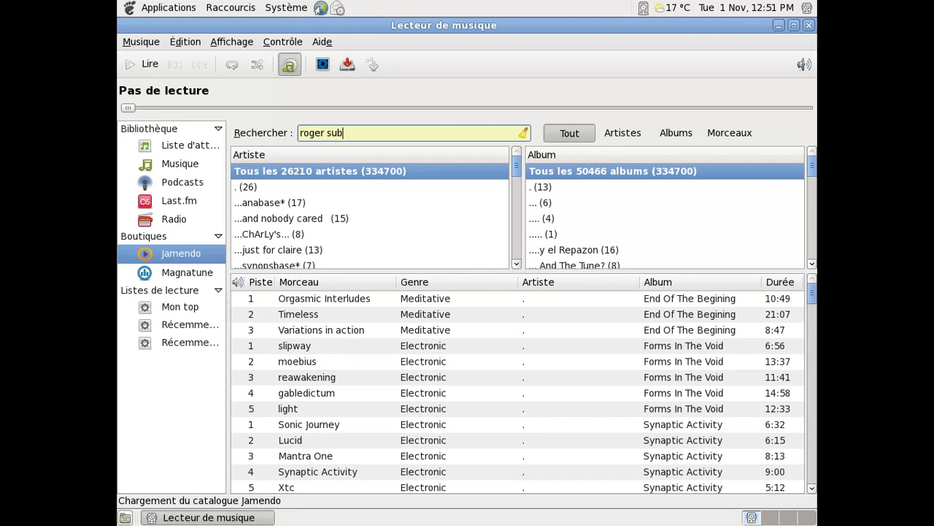
type("irani")
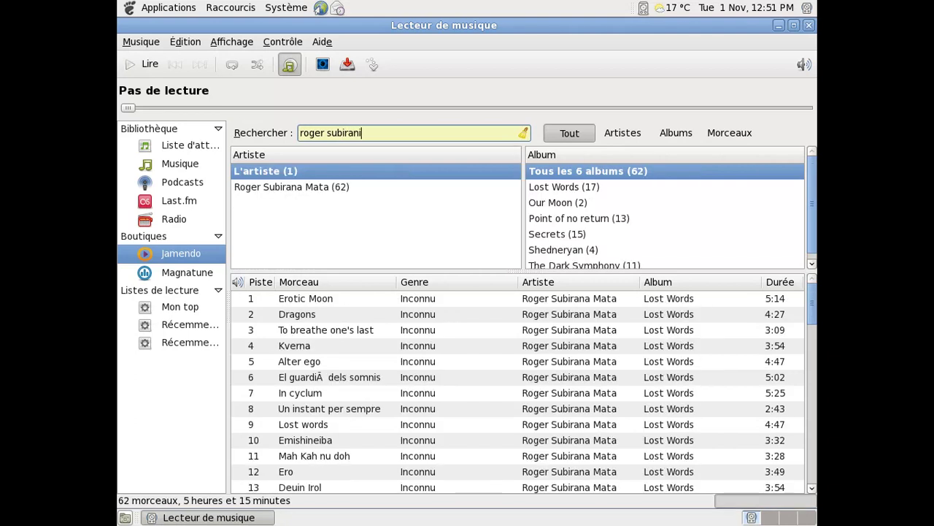
key("BackSpace")
type("a")
left_click(649, 186)
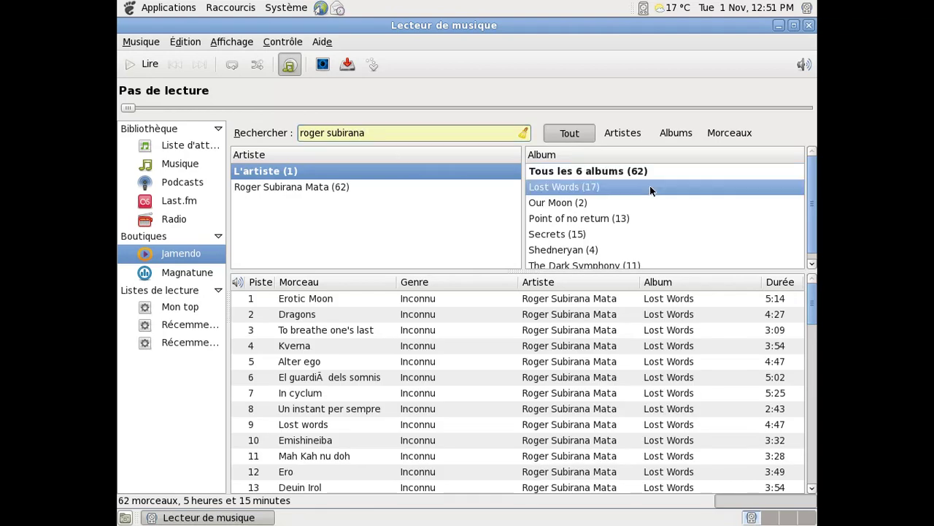
left_click(366, 299)
- Play Erotic Moon, briefly open and dismiss the Affichage menu, then close the Rhythmbox window
double_click(365, 305)
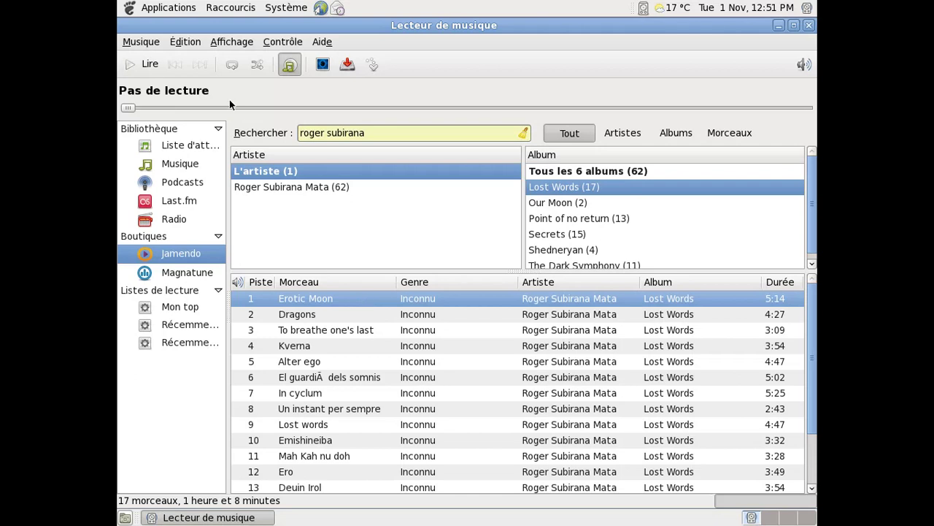
left_click(231, 42)
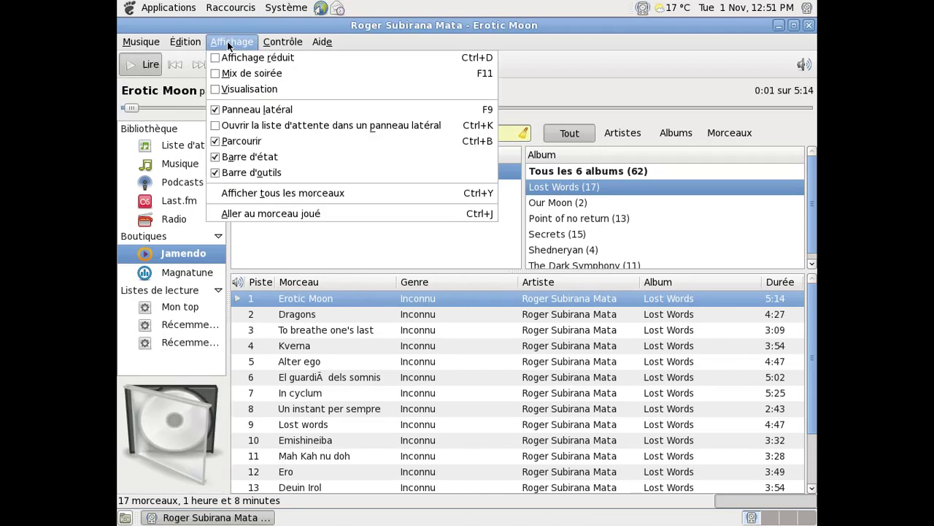
left_click(229, 42)
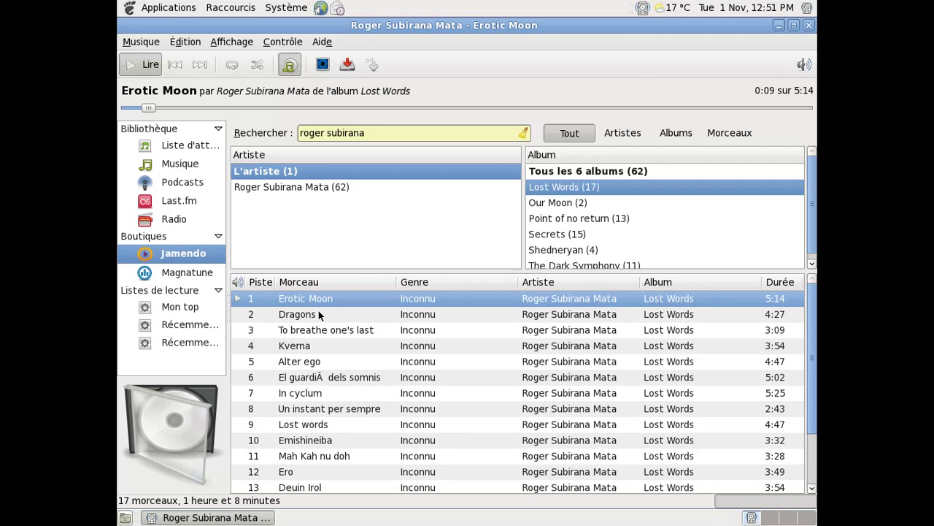
left_click(807, 26)
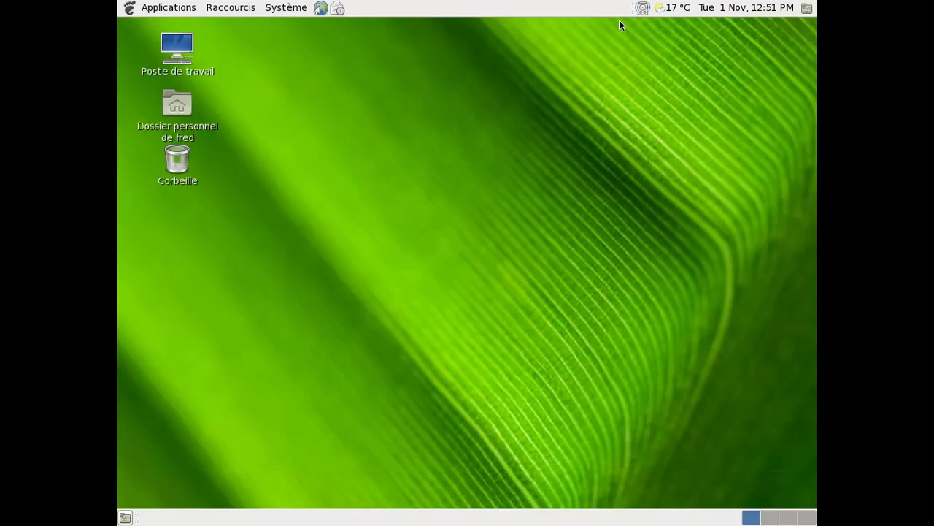
- Quit Rhythmbox from its tray icon, then log out via Système > Fermer la session, disconnecting anyway
right_click(642, 9)
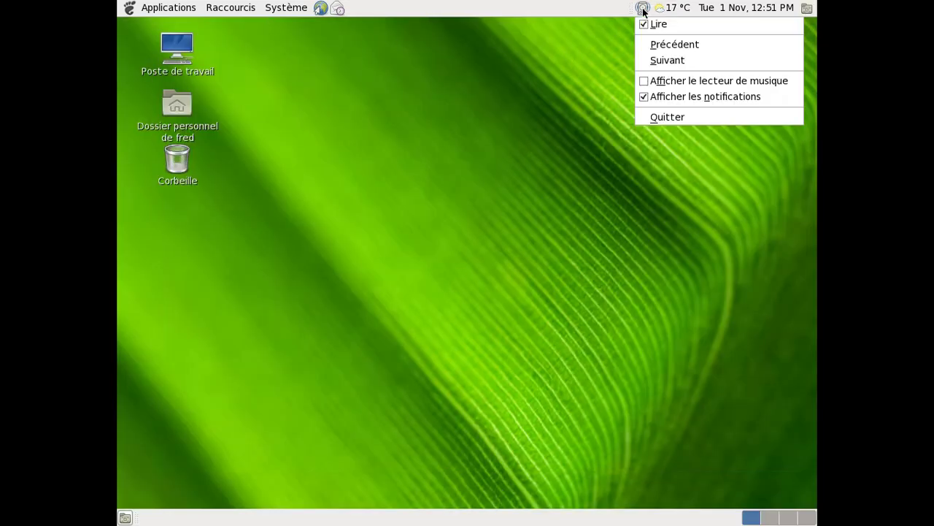
left_click(654, 118)
left_click(275, 10)
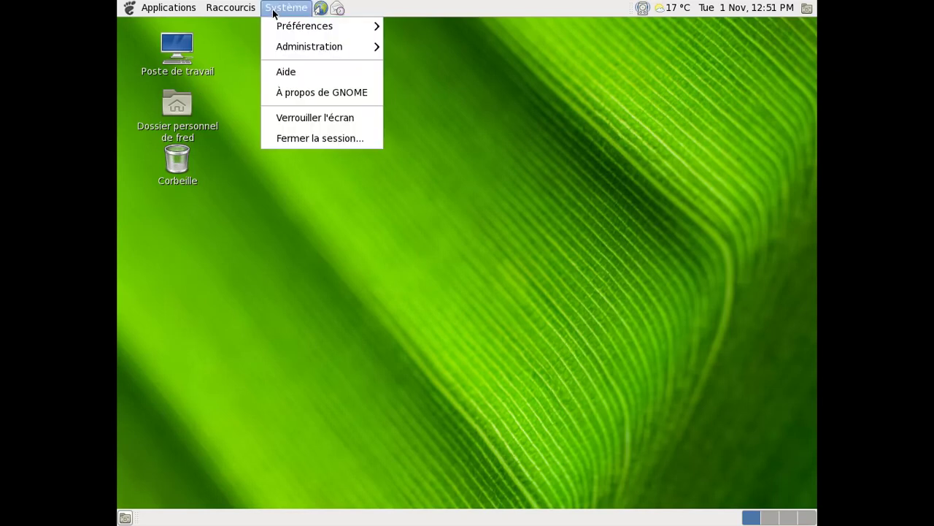
left_click(304, 134)
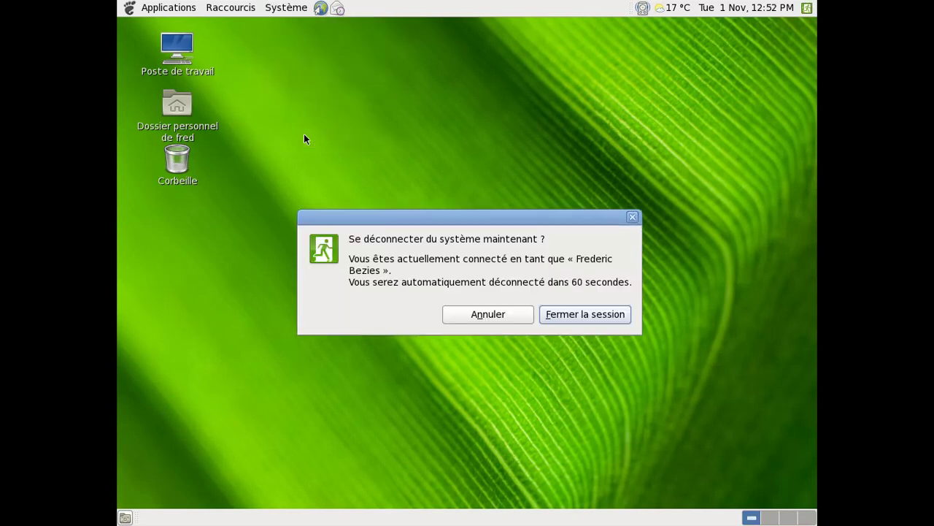
left_click(573, 314)
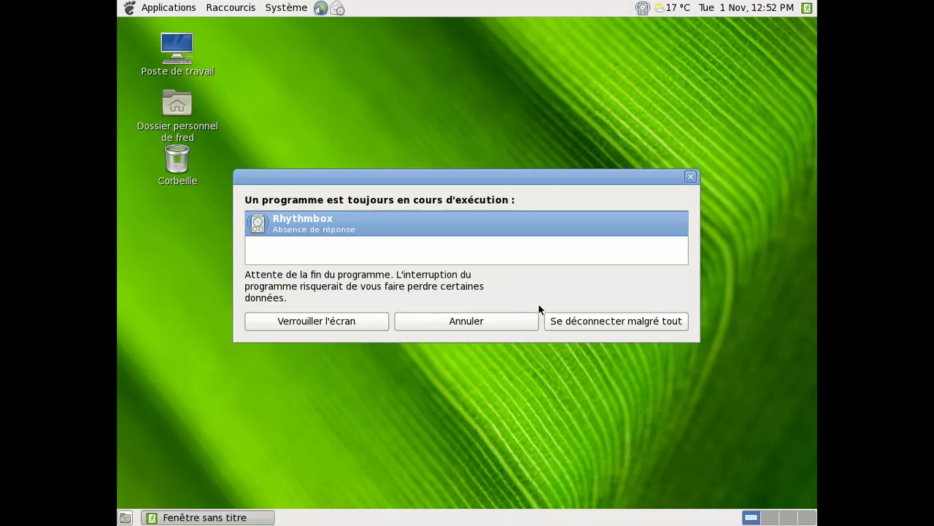
left_click(653, 326)
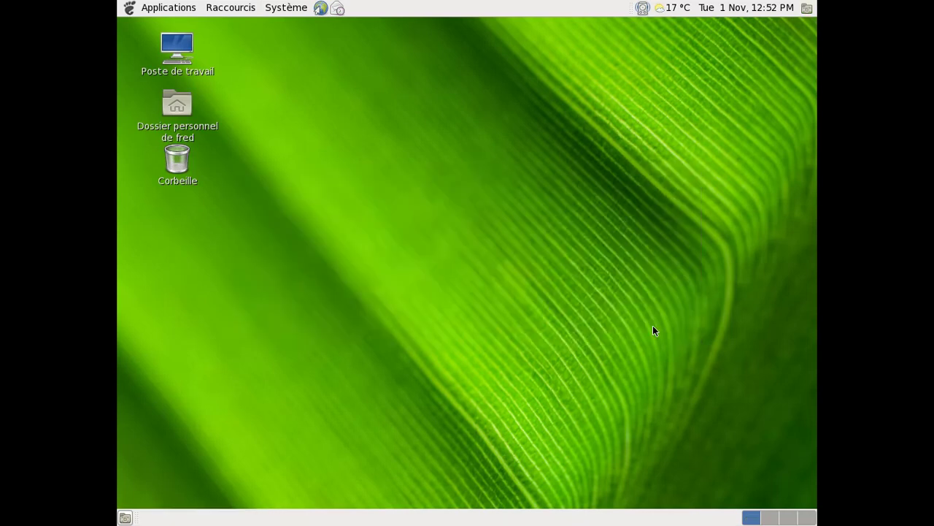